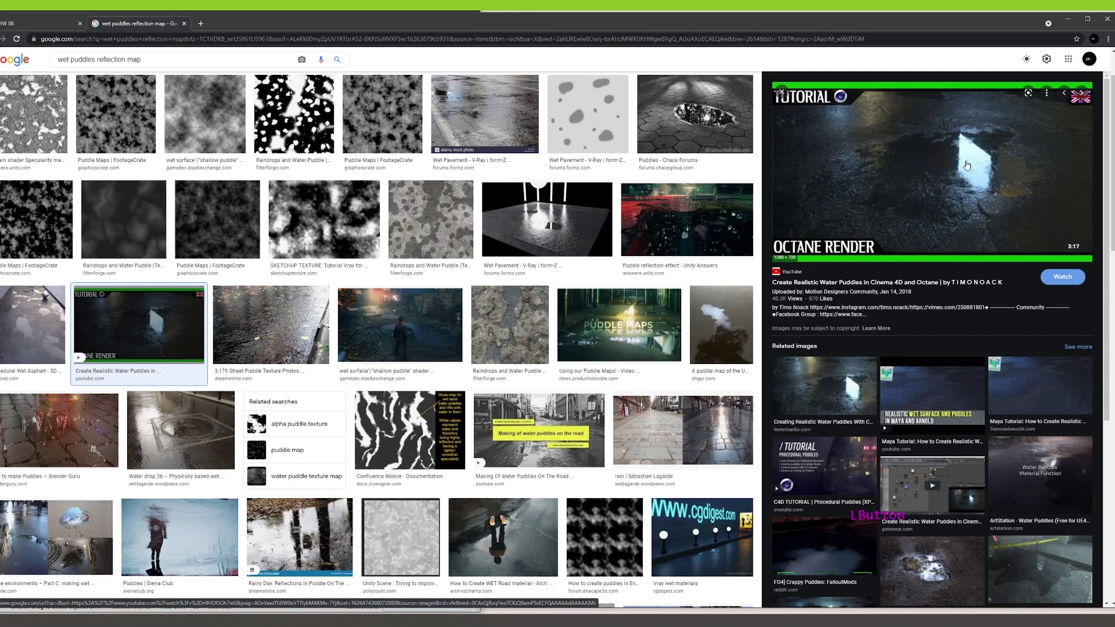
Examine reference images of wet streets, puddle reflections and procedural puddle materials in the image search results.
left_click(957, 570)
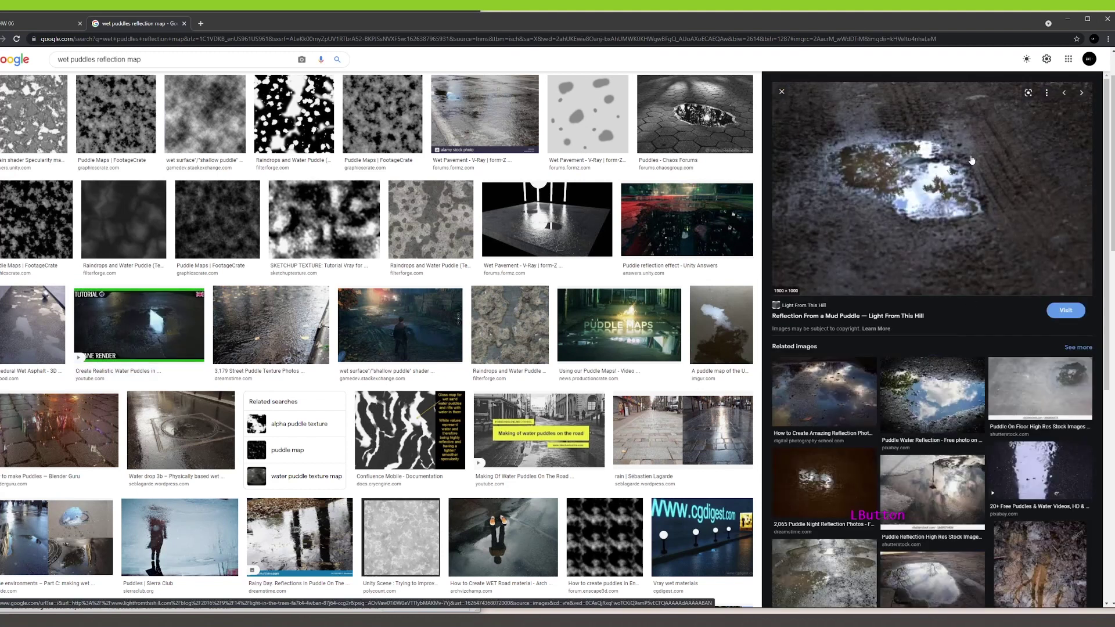
left_click(846, 483)
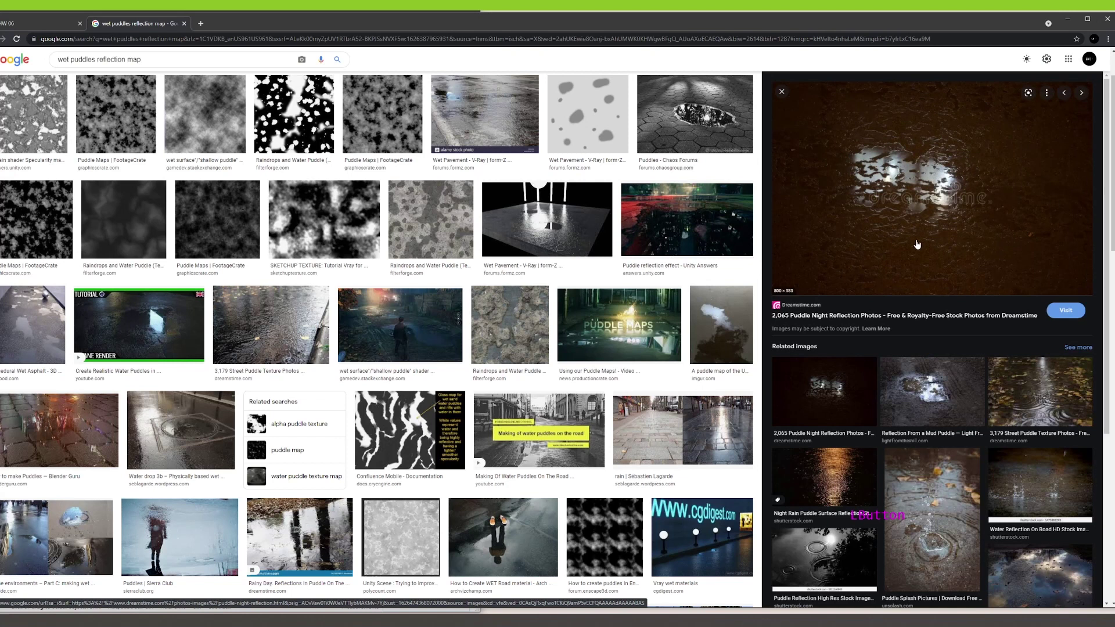
left_click(668, 444)
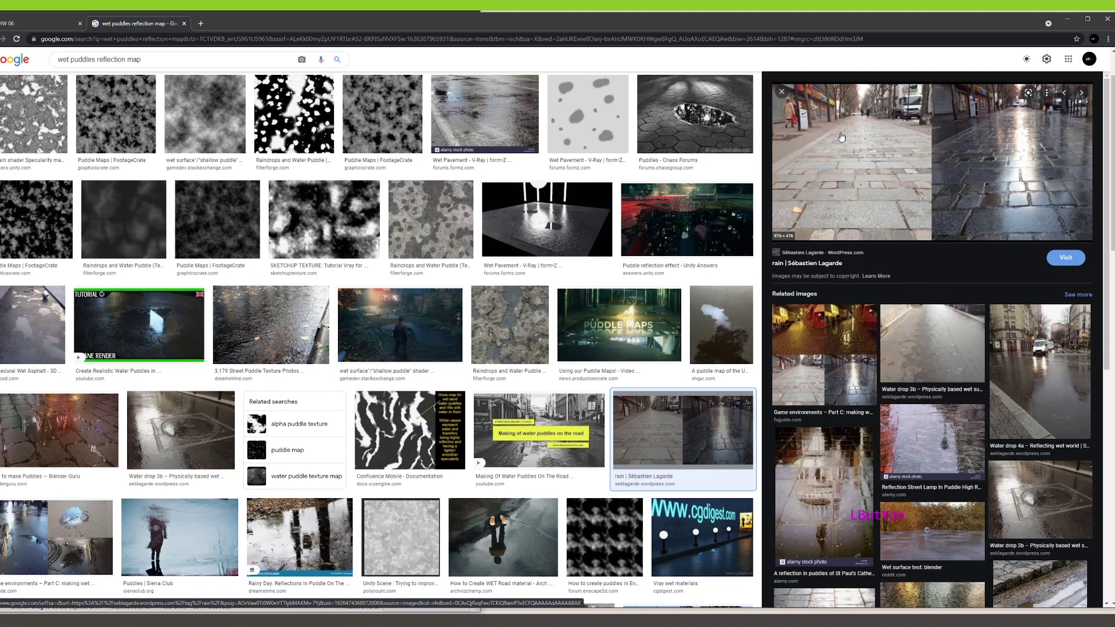
left_click(1040, 363)
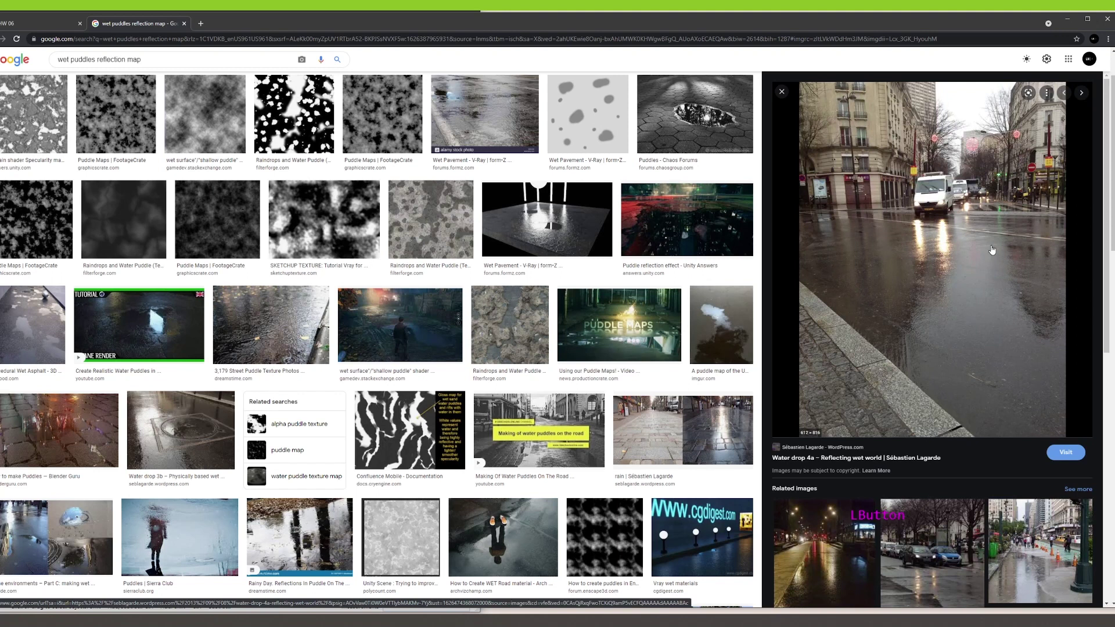
left_click(1040, 562)
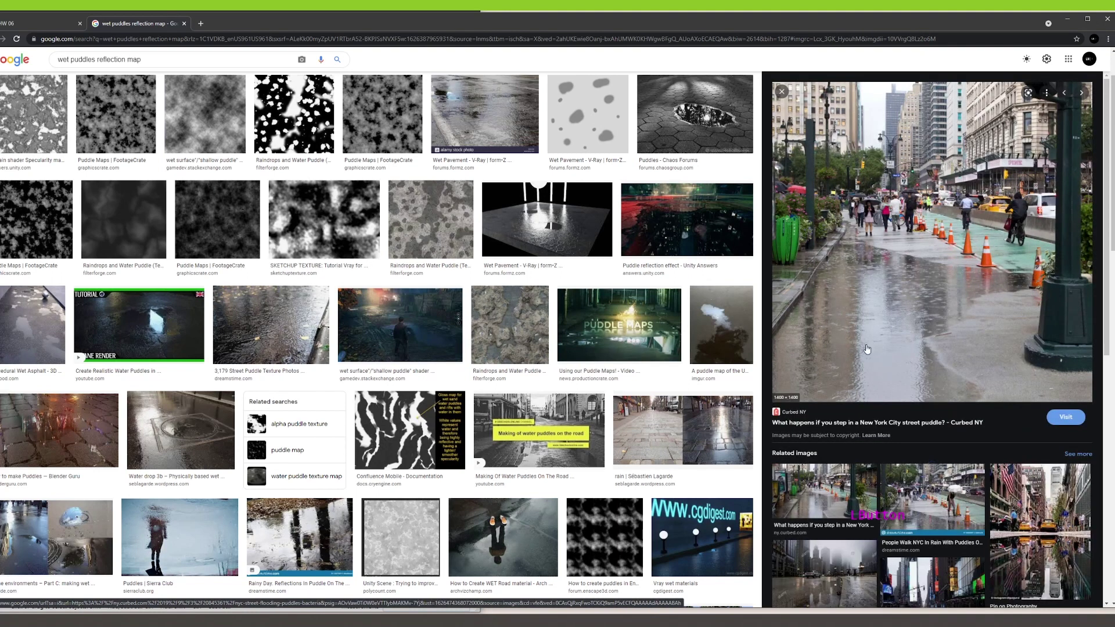
left_click(1014, 529)
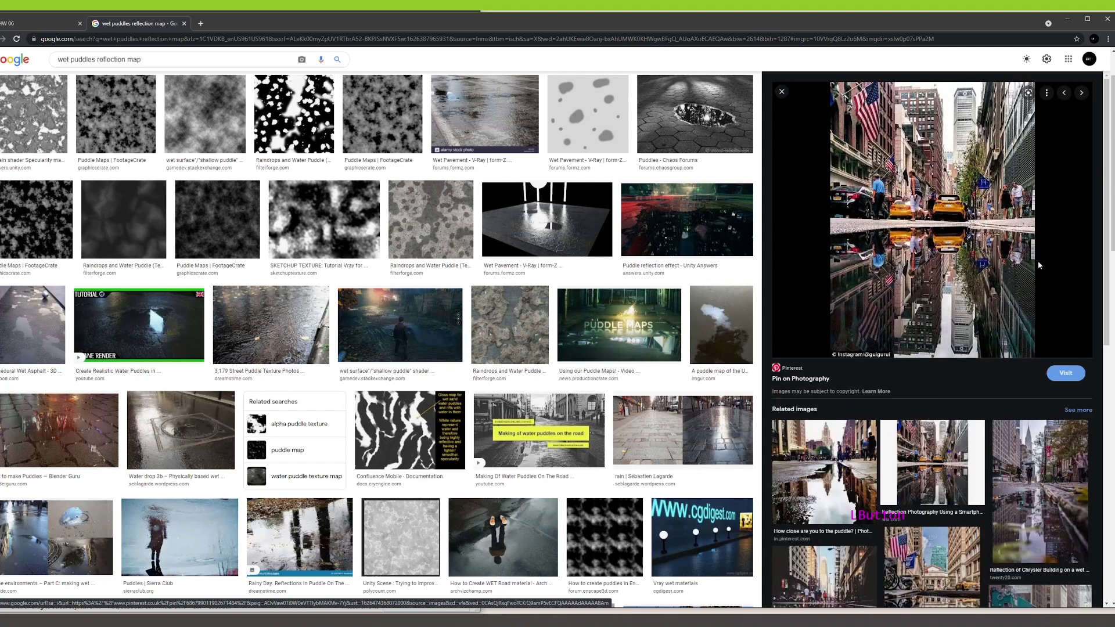
scroll(1036, 260, "down", 3)
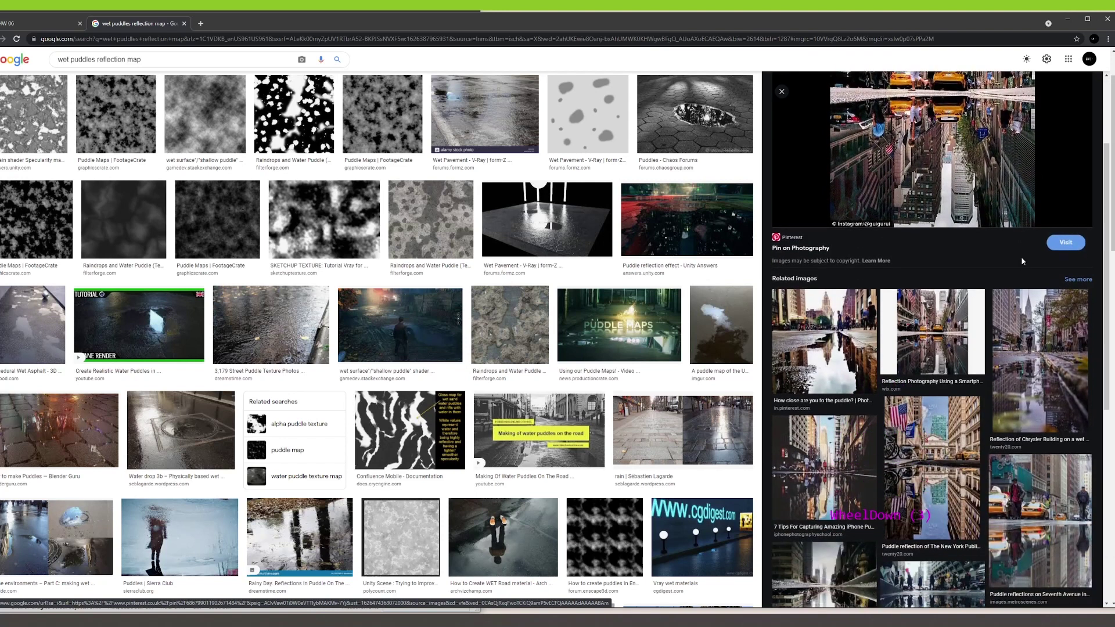
scroll(1021, 257, "down", 3)
left_click(966, 289)
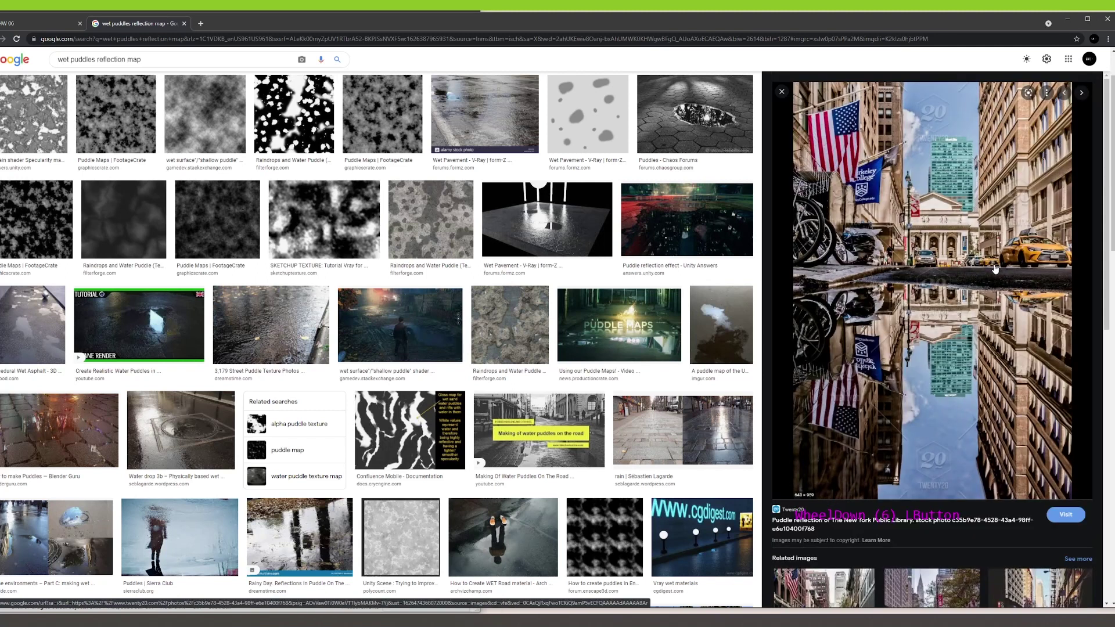
scroll(995, 269, "down", 4)
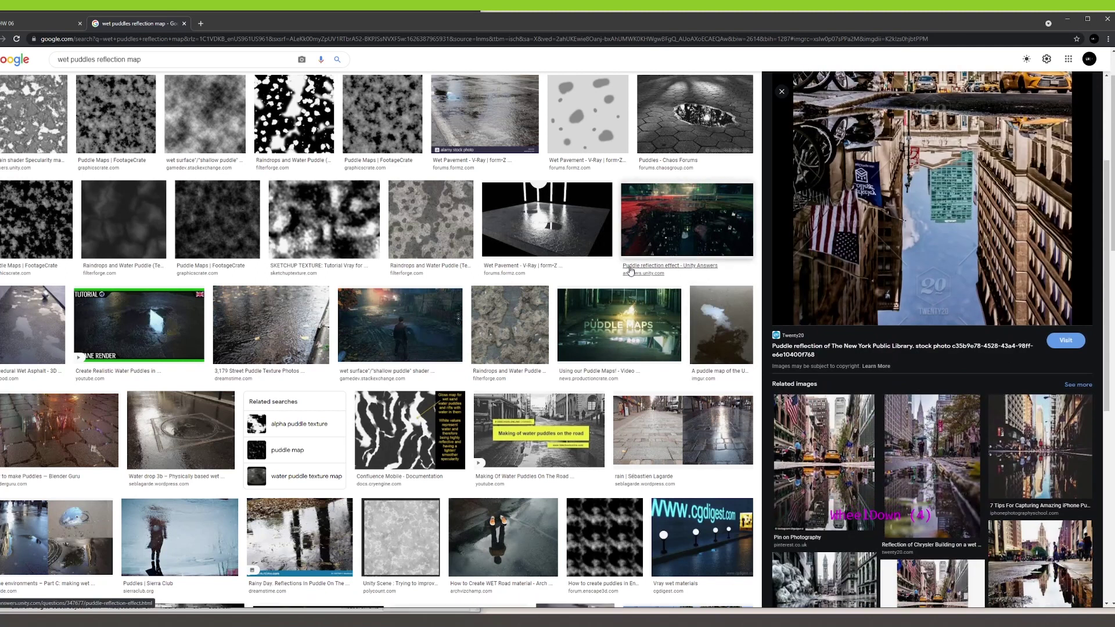
left_click(545, 229)
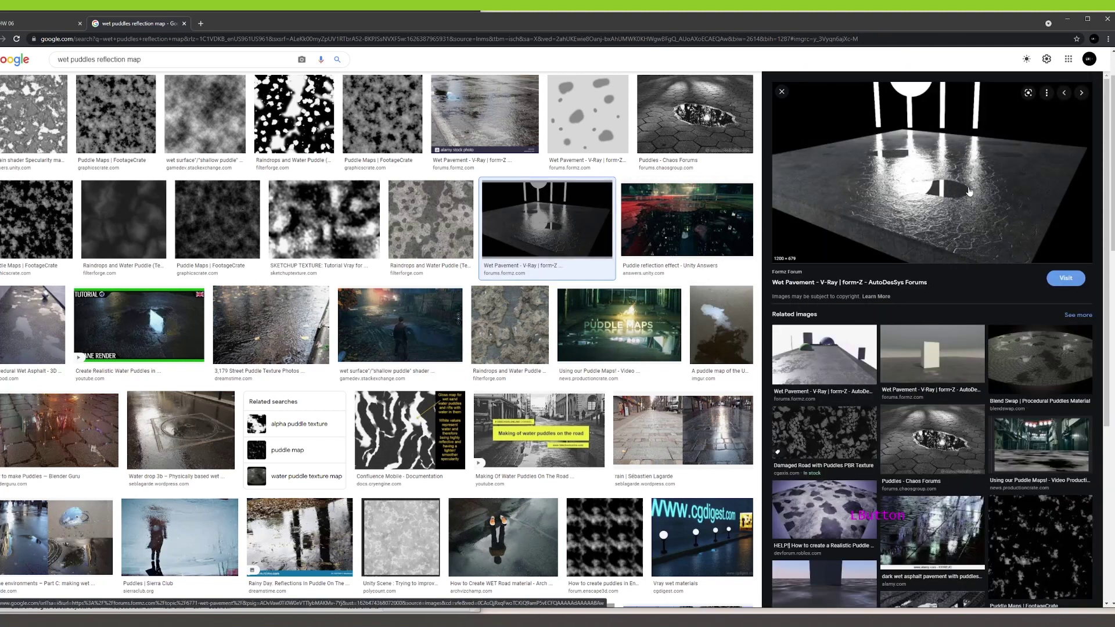
left_click(1069, 382)
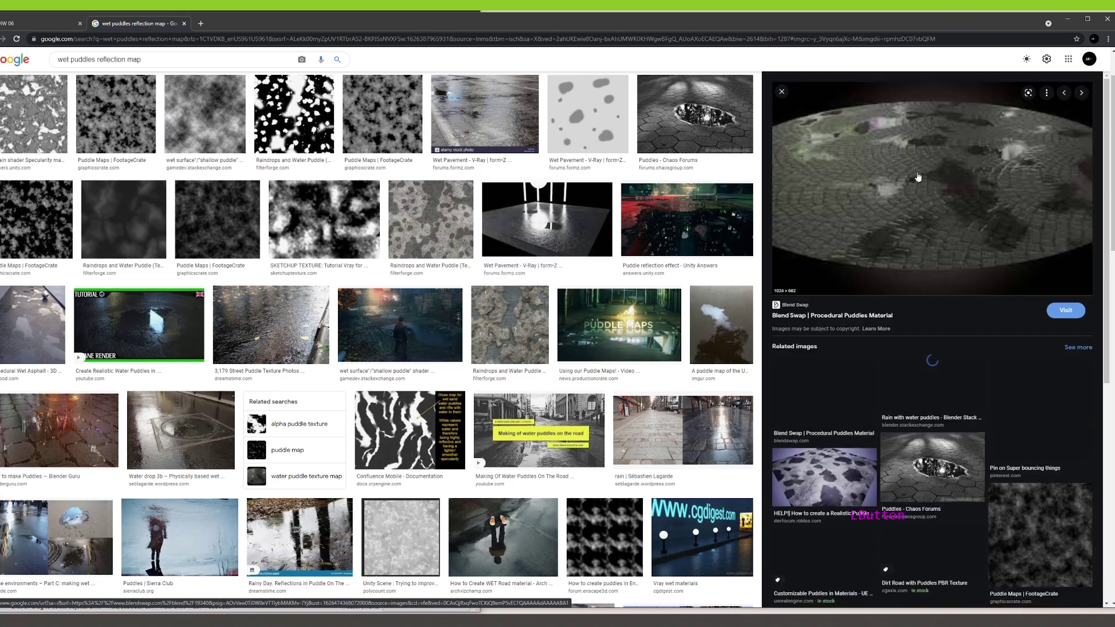
Return to the Enscape material editor and load TerrainMudWetAlbedo_alpha from the A-Render Vault folder as the Pavers Stone Walk reflection texture.
left_click(1067, 19)
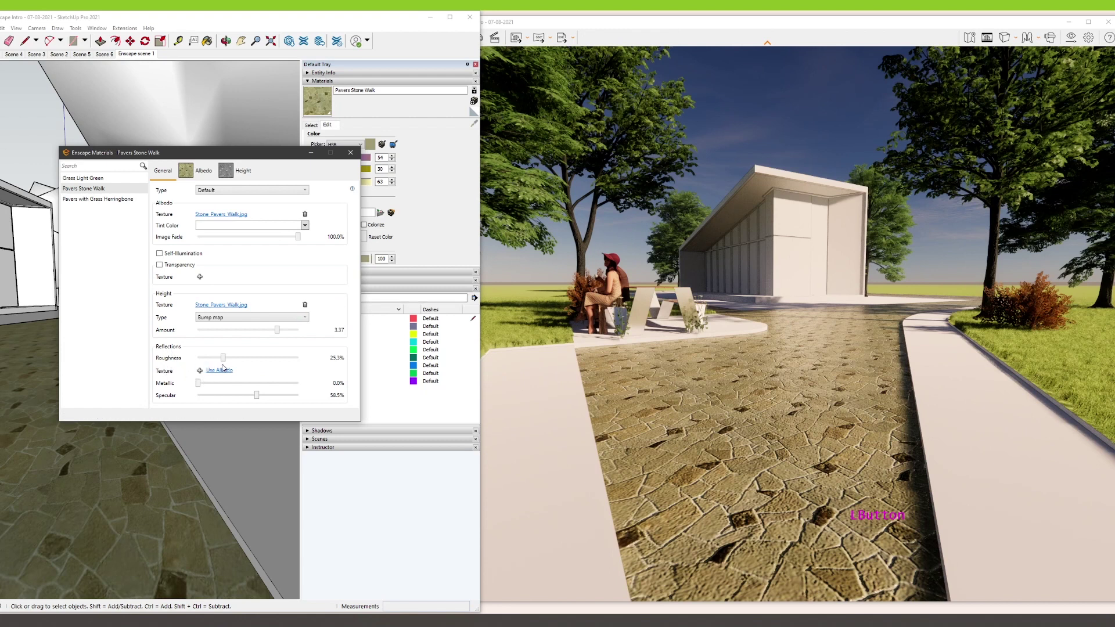
left_click(200, 370)
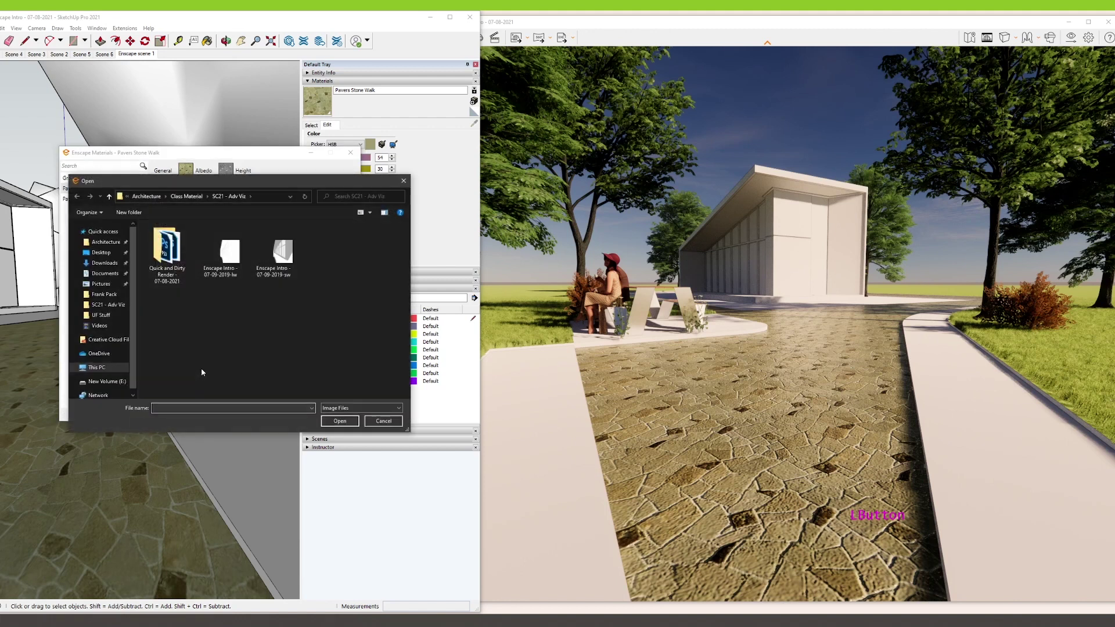
left_click(188, 197)
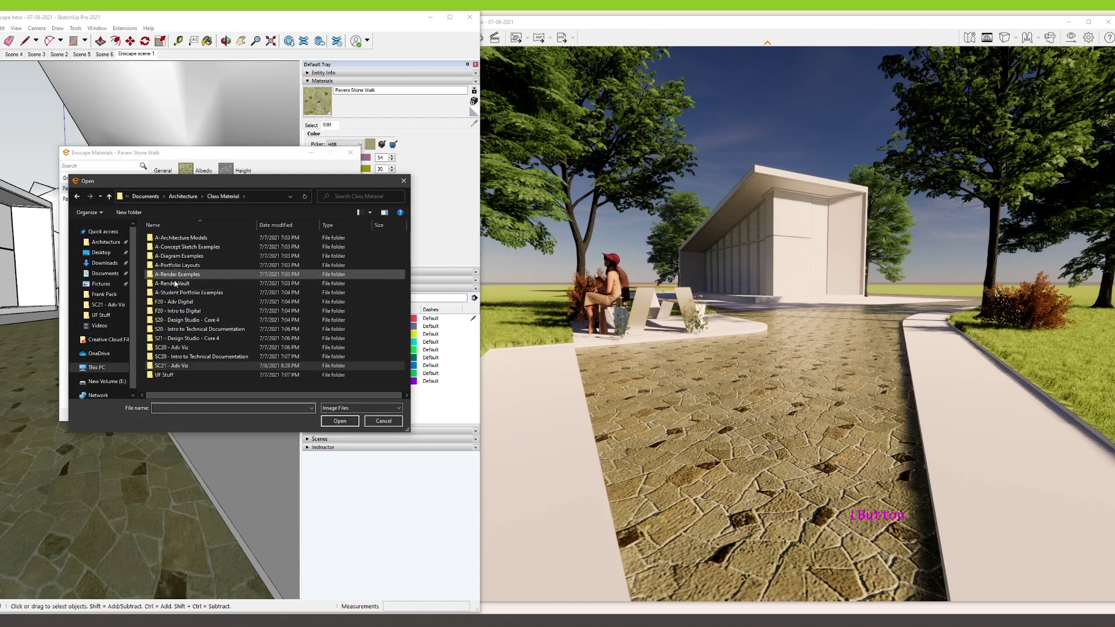
double_click(177, 286)
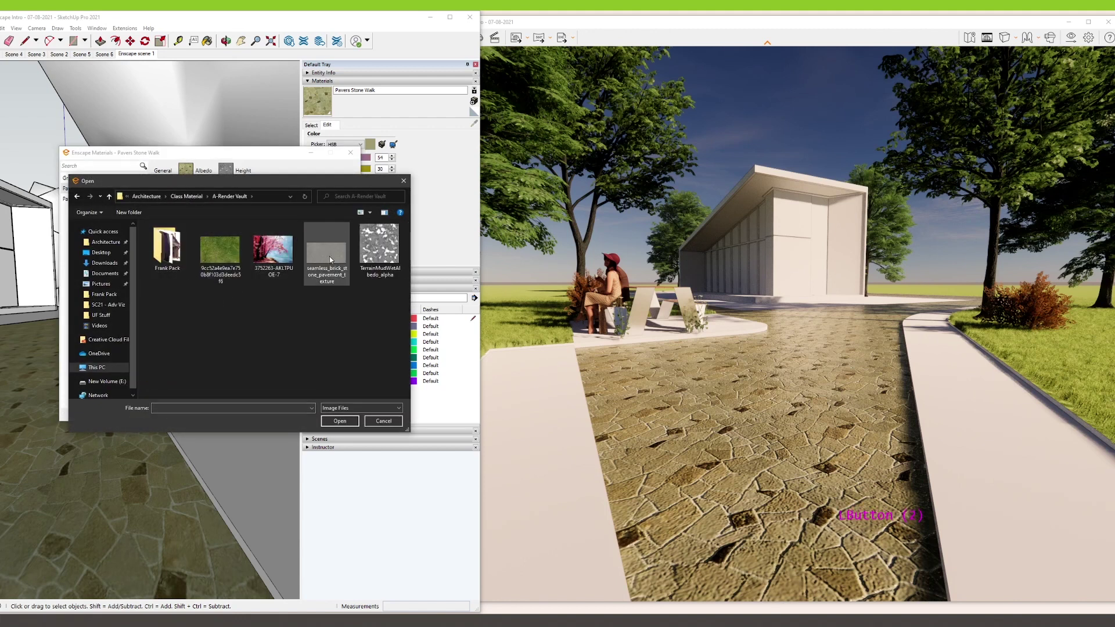
left_click(360, 276)
left_click(340, 420)
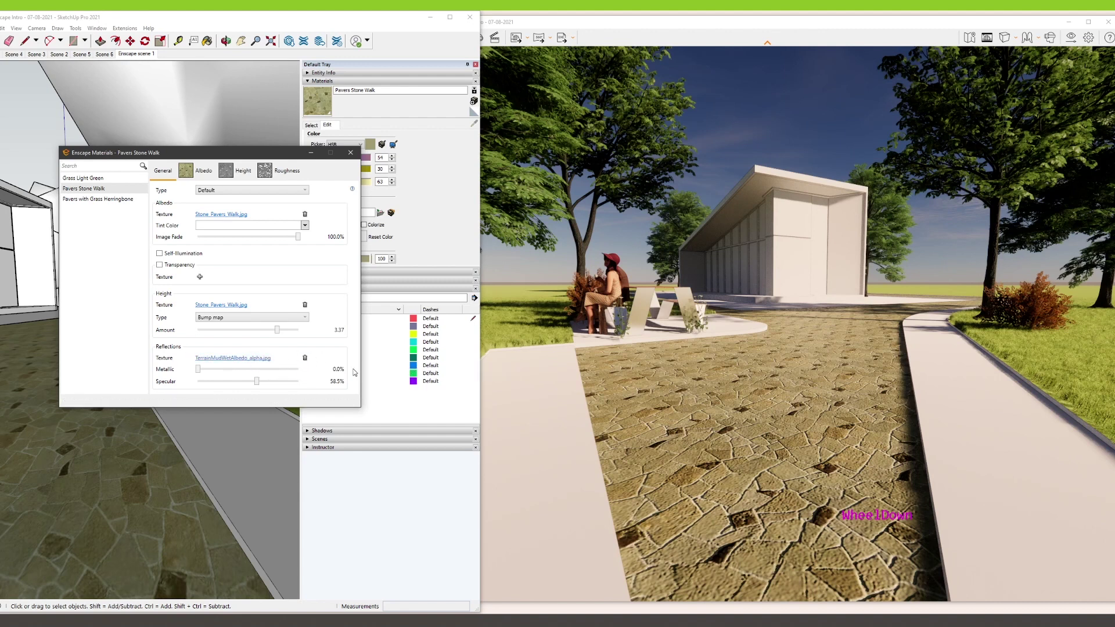
Try a stronger specular value on the Pavers Stone Walk material and invert its roughness texture.
mouse_move(699, 371)
right_mouse_down()
mouse_move(674, 458)
mouse_move(667, 441)
mouse_move(574, 413)
mouse_move(388, 381)
right_mouse_up()
left_click_drag(256, 381, 277, 380)
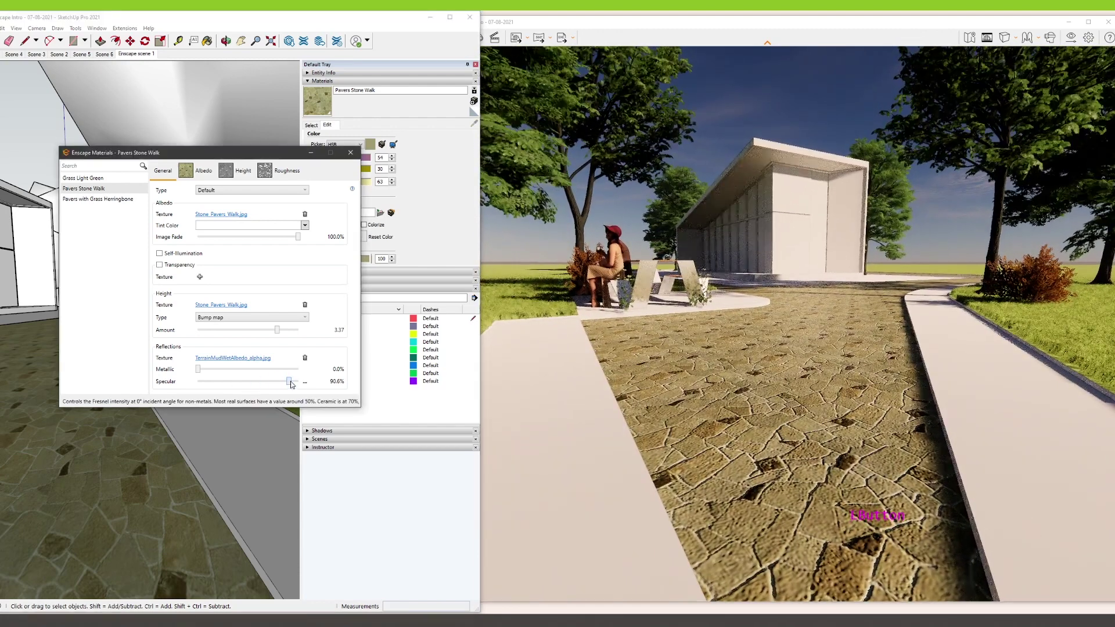
left_click(233, 358)
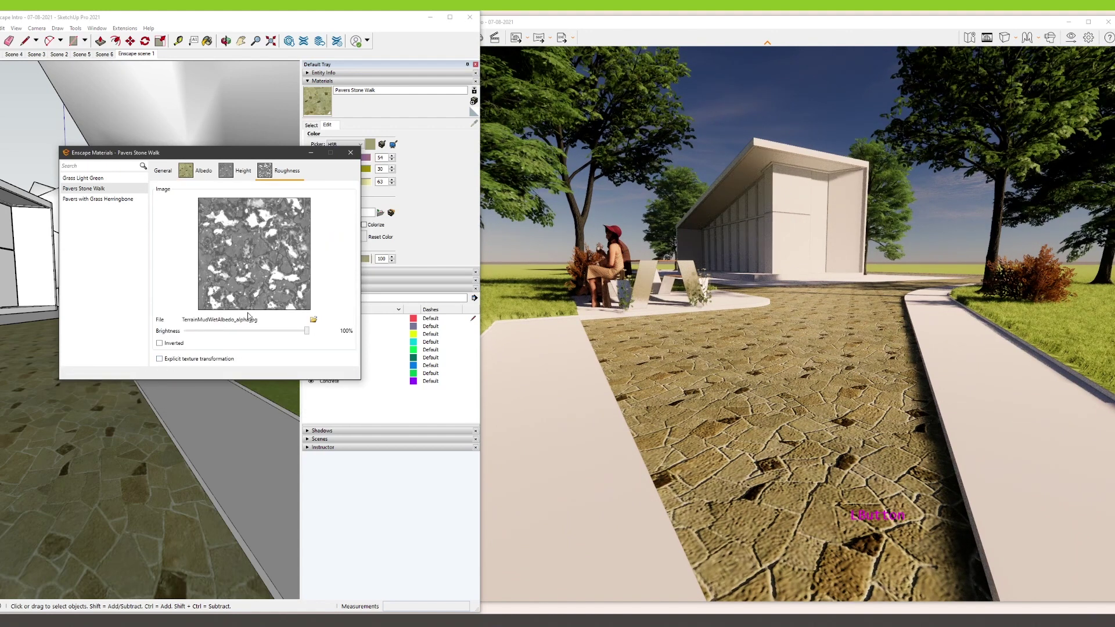
left_click(173, 344)
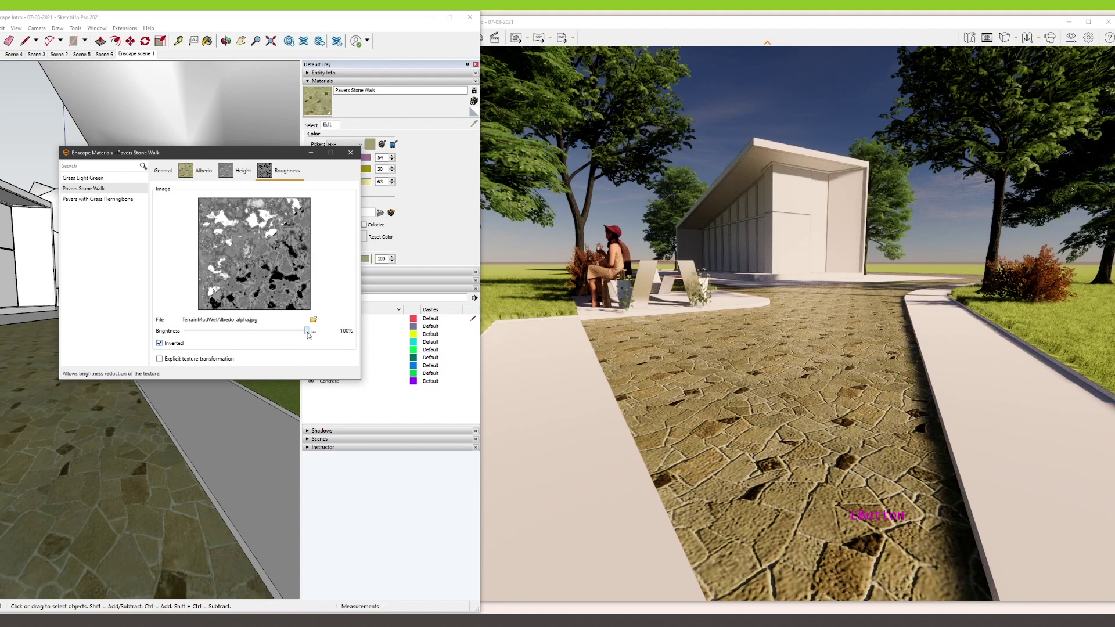
mouse_move(307, 333)
left_mouse_down()
mouse_move(246, 338)
mouse_move(328, 333)
left_mouse_up()
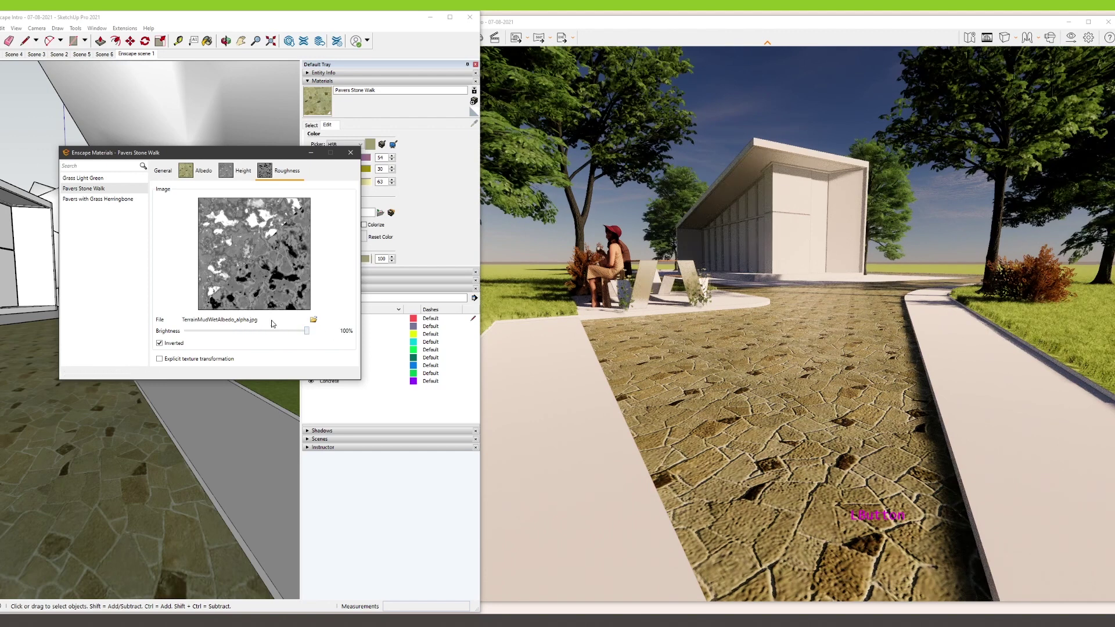
Enable explicit texture transformation for the roughness map and set its width and height to 80 m.
left_click(194, 358)
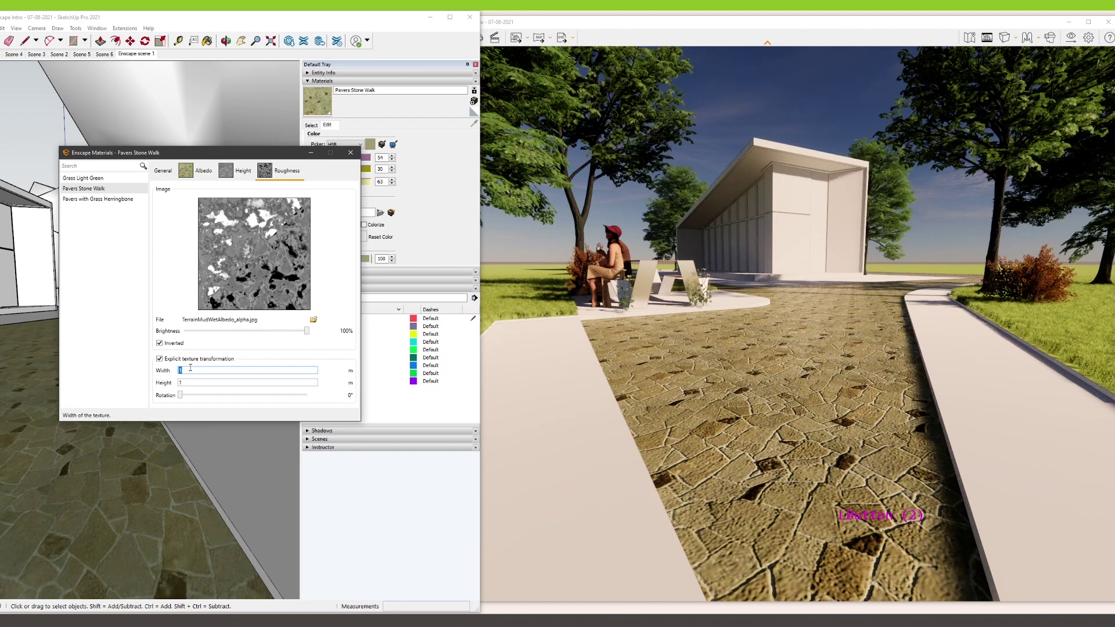
type("80")
left_click(187, 390)
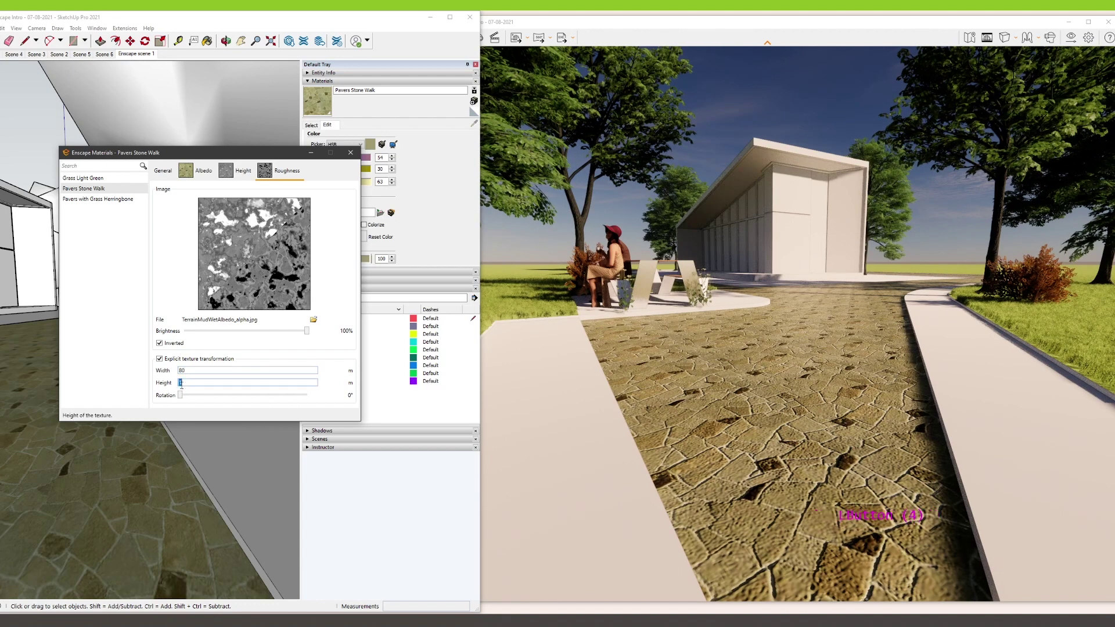
type("80")
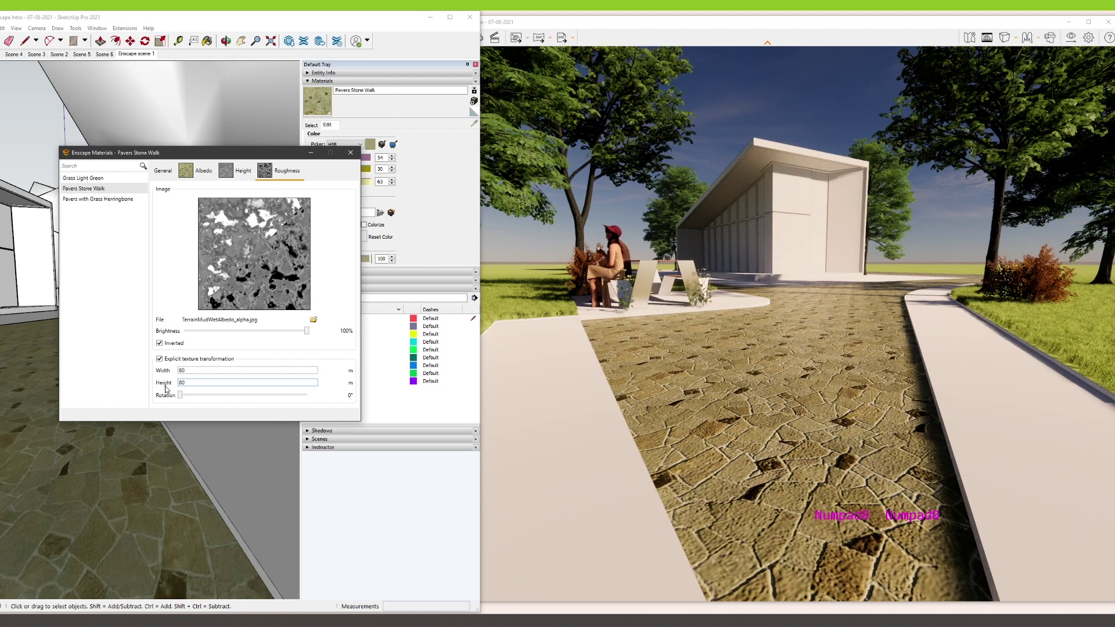
left_click(232, 302)
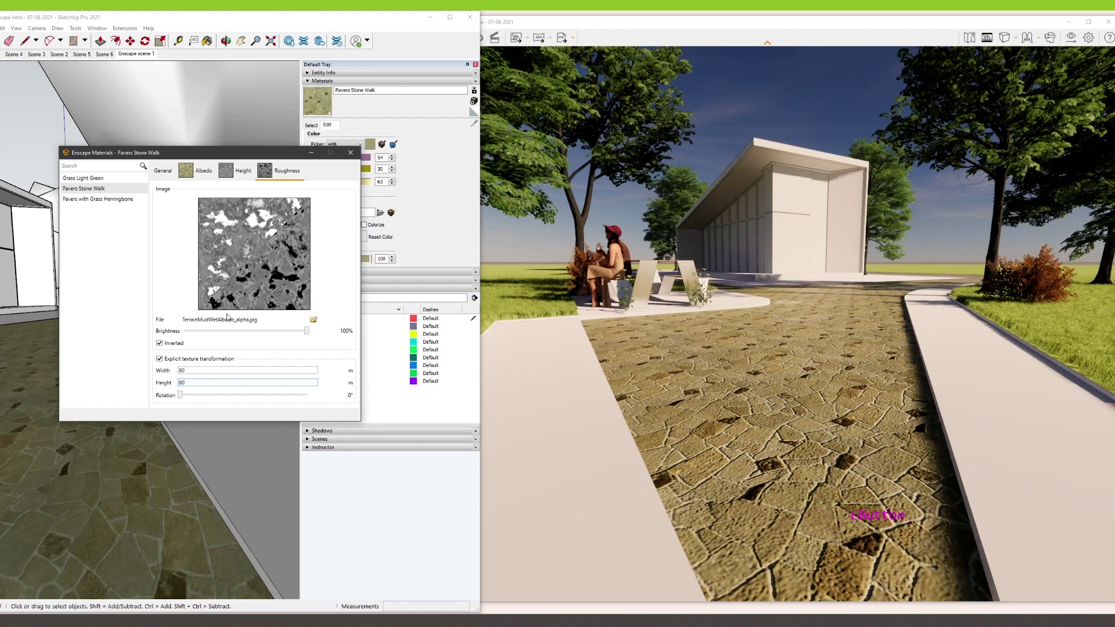
Rotate the roughness texture to 85.24° and inspect the paving reflections around the rendered plaza.
left_click(161, 344)
left_click(161, 344)
left_click_drag(180, 396, 209, 399)
right_click_drag(603, 336, 534, 314)
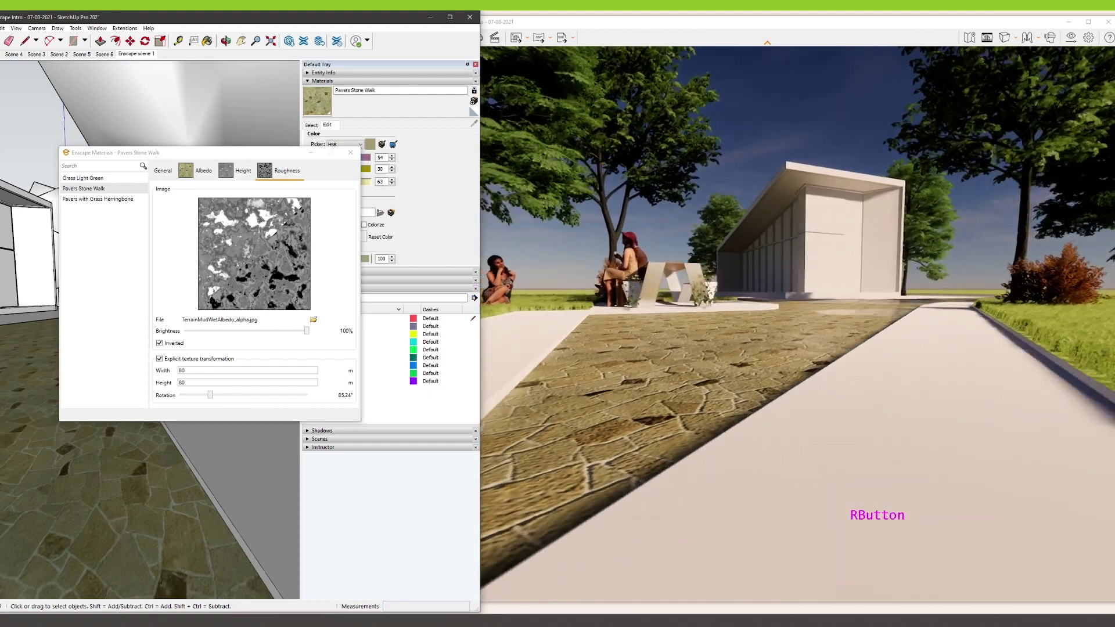
scroll(1001, 315, "up", 6)
left_click_drag(1000, 315, 1074, 313)
right_click_drag(797, 324, 969, 348)
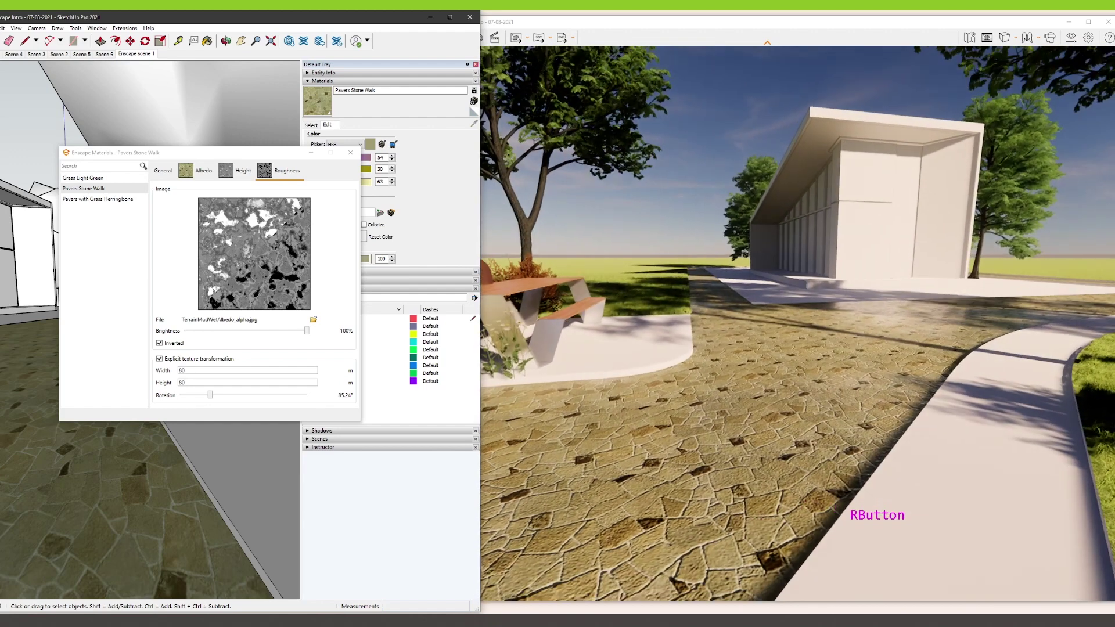
scroll(821, 409, "up", 3)
right_click_drag(743, 505, 763, 442)
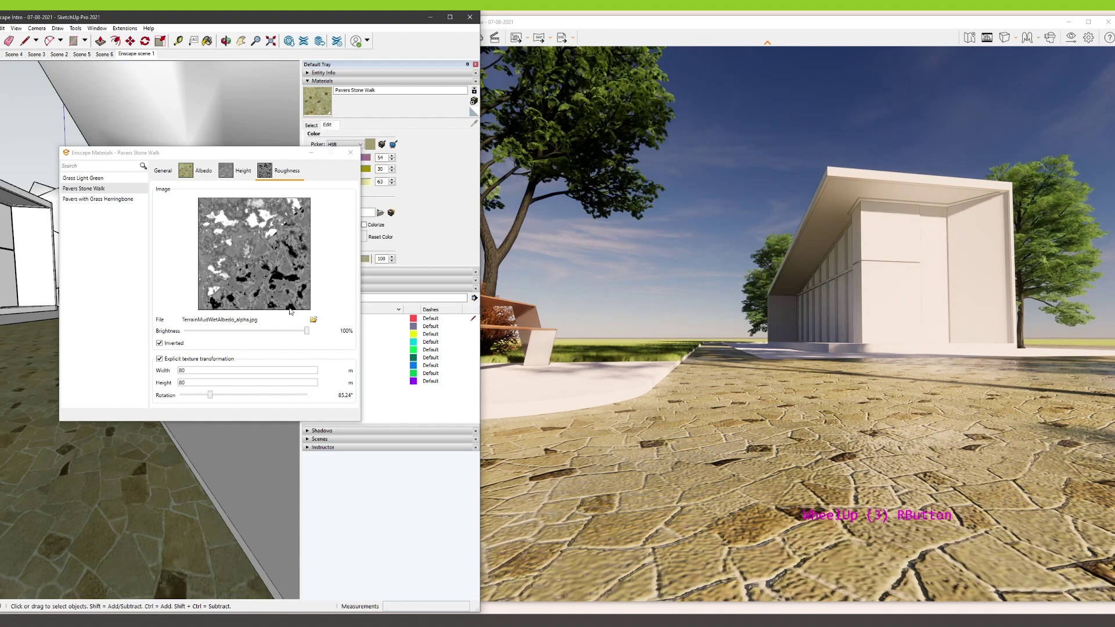
Turn off the roughness texture's inversion to compare the paving reflections, and turn it back on.
left_click(159, 343)
right_click_drag(743, 441, 778, 464)
right_click_drag(676, 441, 667, 441)
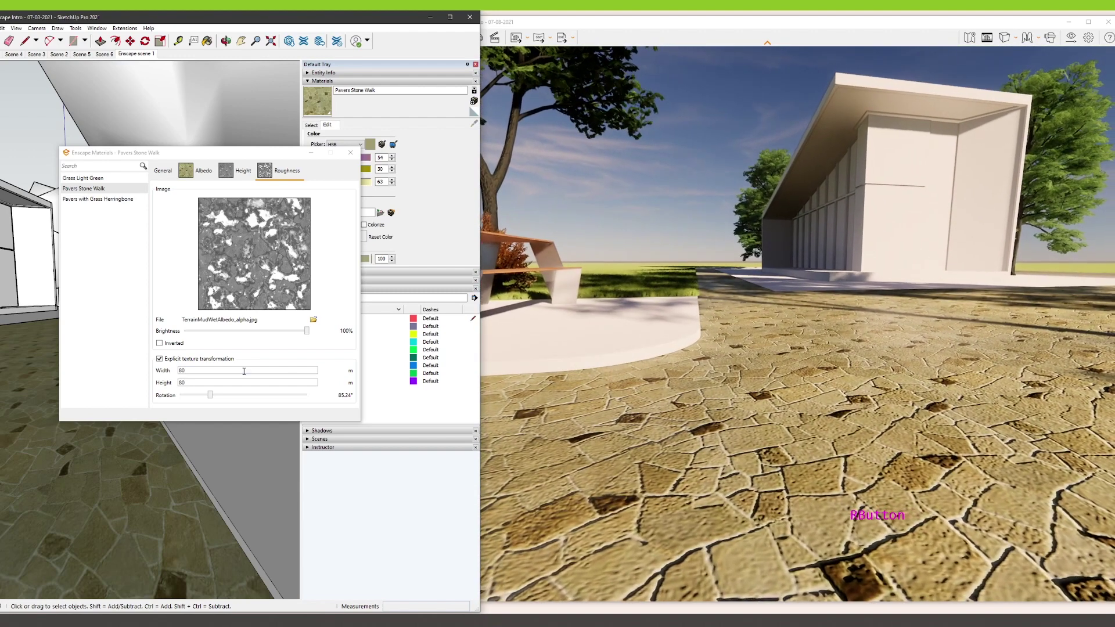
left_click(172, 345)
left_click(170, 346)
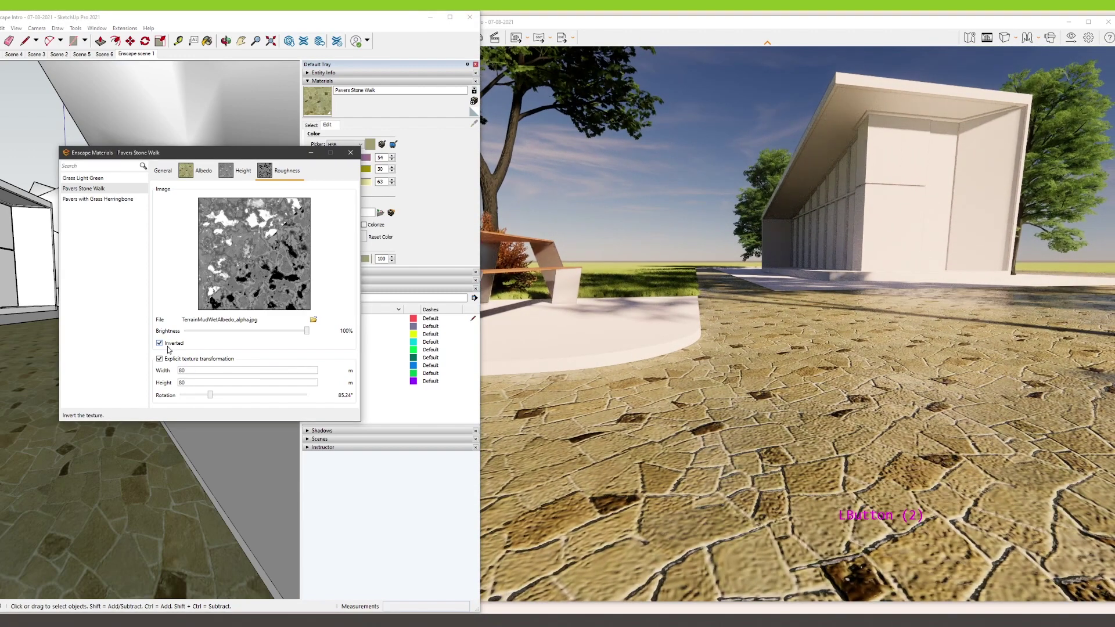
Rotate the roughness texture to 97.59° and raise the Pavers Stone Walk specular to 88.9%.
left_click_drag(211, 397, 216, 398)
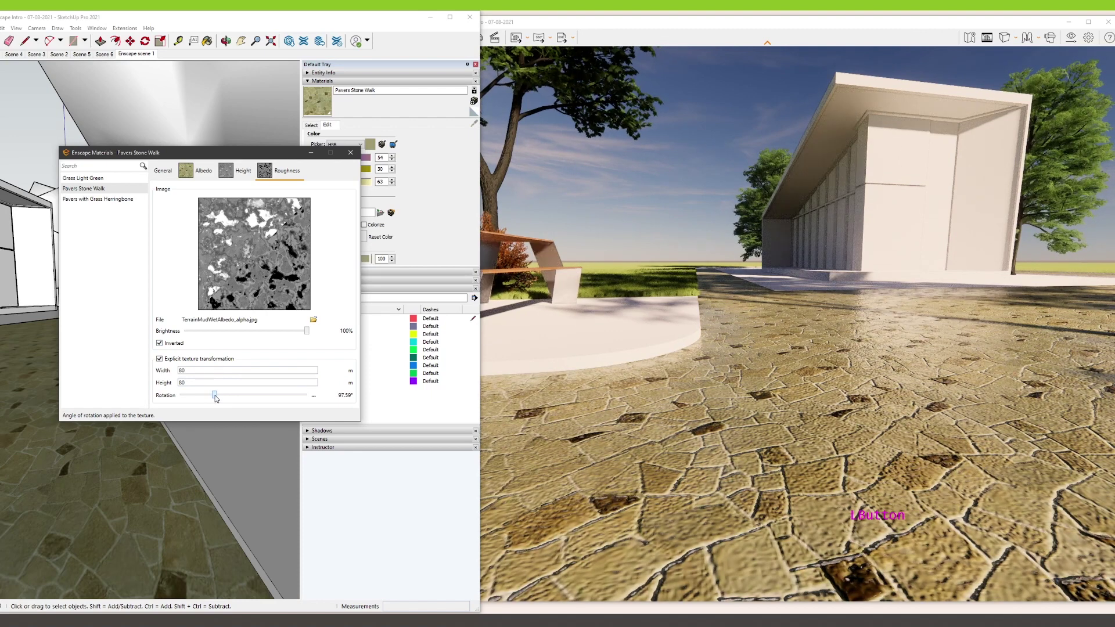
left_click(162, 170)
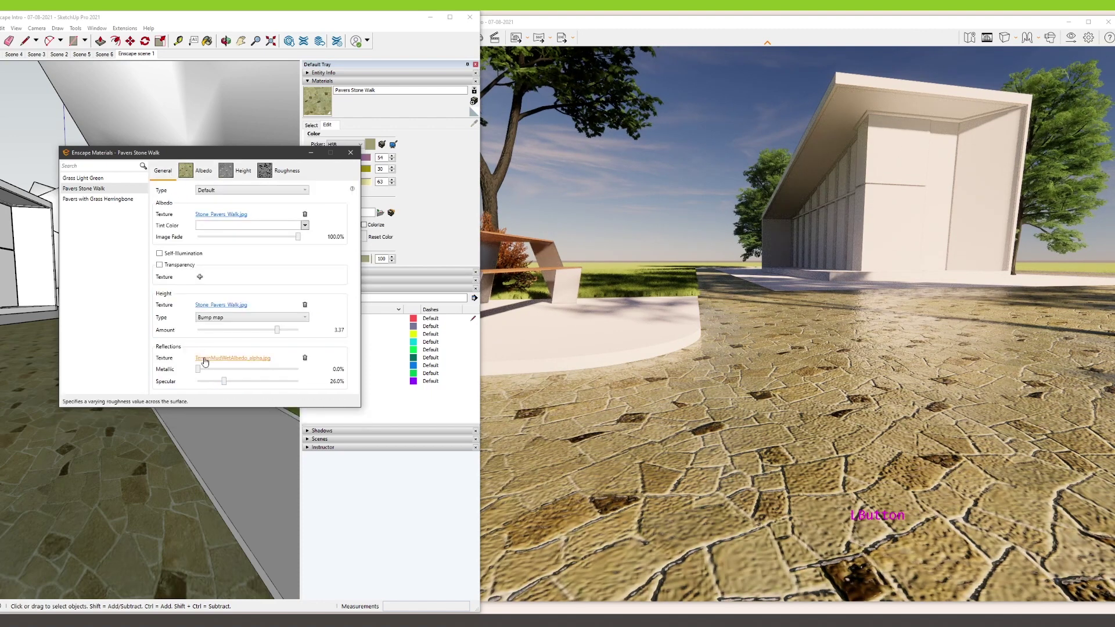
left_click_drag(223, 381, 289, 388)
right_click_drag(796, 324, 838, 317)
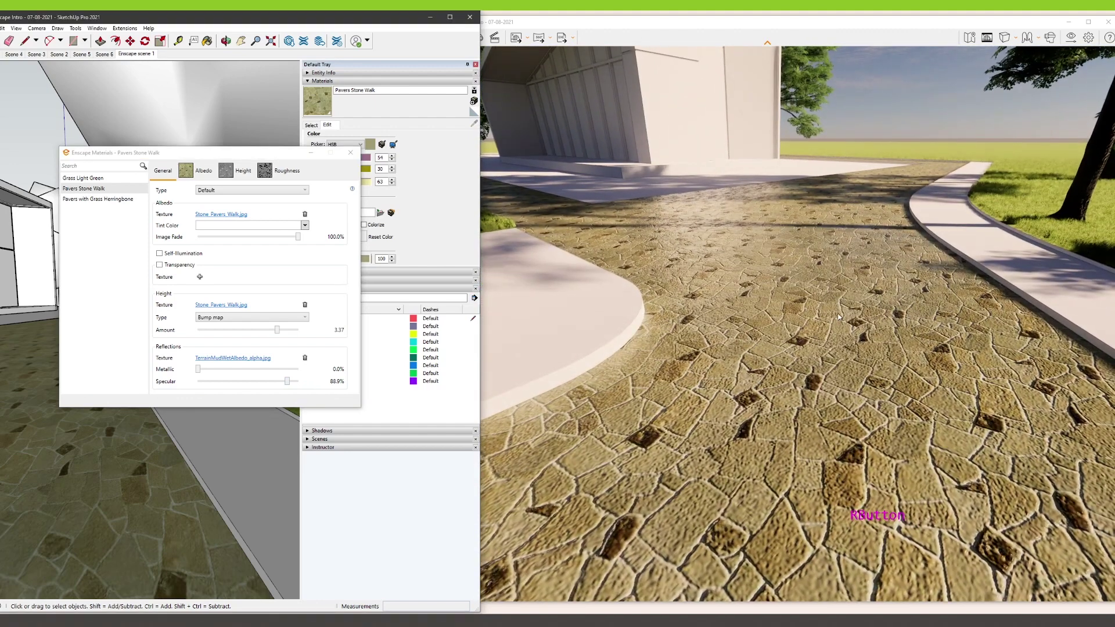
left_click_drag(838, 317, 838, 291)
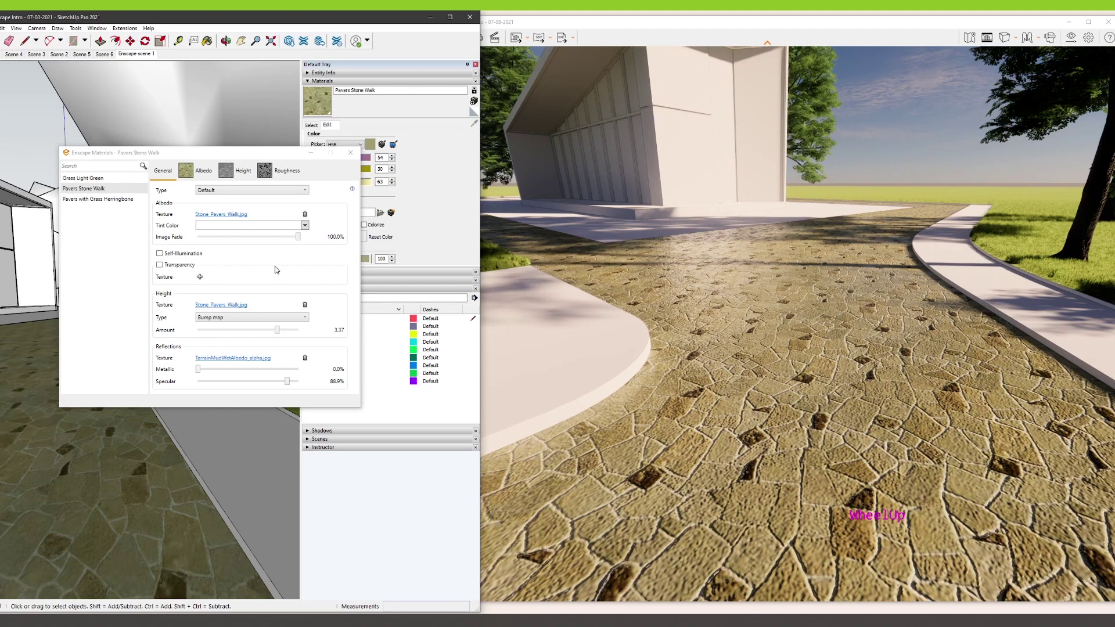
Lower the Pavers Stone Walk bump map amount to 0.92 and check the reflections on the paving.
left_click_drag(276, 330, 263, 336)
right_click_drag(508, 336, 395, 278)
right_click_drag(743, 260, 845, 264)
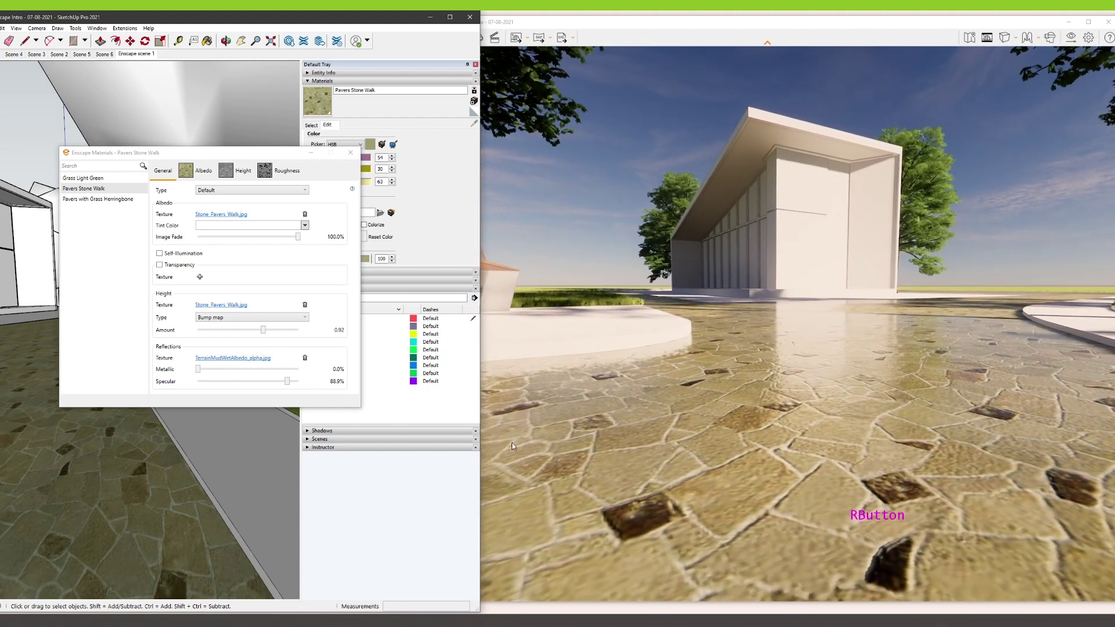
Set the roughness texture's width and height to 20 m.
left_click(252, 358)
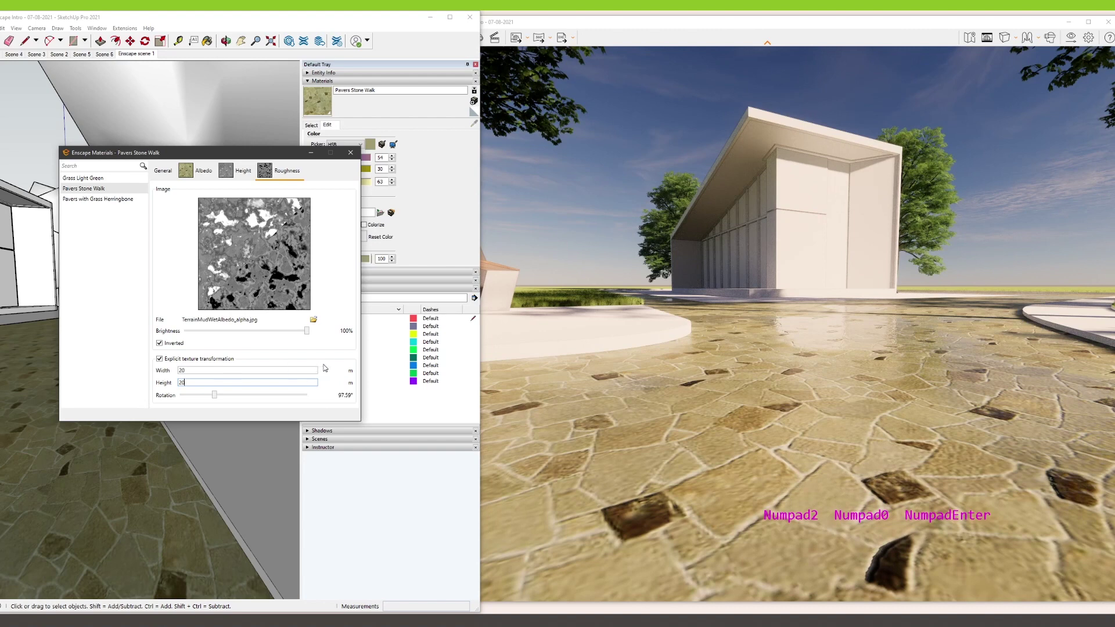
Switch the rendered scene to dusk lighting and examine the paving reflections beside the bench and building.
right_click_drag(909, 338, 829, 370)
scroll(862, 435, "down", 3)
scroll(903, 366, "down", 2)
left_click_drag(829, 370, 883, 360)
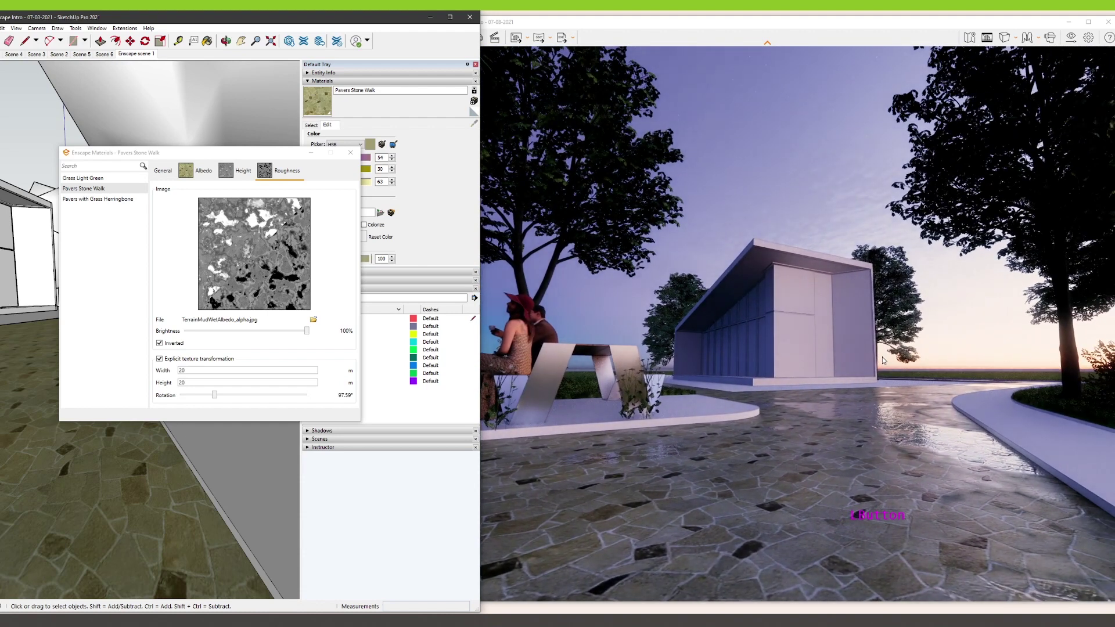
right_click_drag(958, 358, 964, 357)
right_click_drag(961, 419, 967, 419)
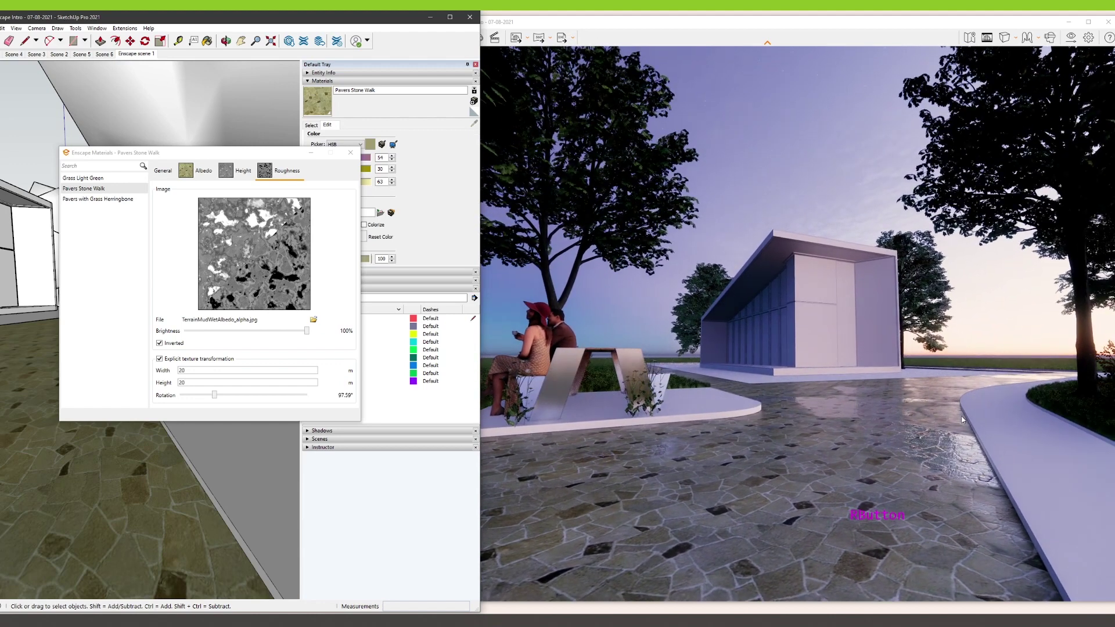
Rotate the paving's roughness texture to about 131° and check the puddle reflections around the bench.
left_click_drag(219, 397, 227, 400)
left_click_drag(227, 400, 229, 400)
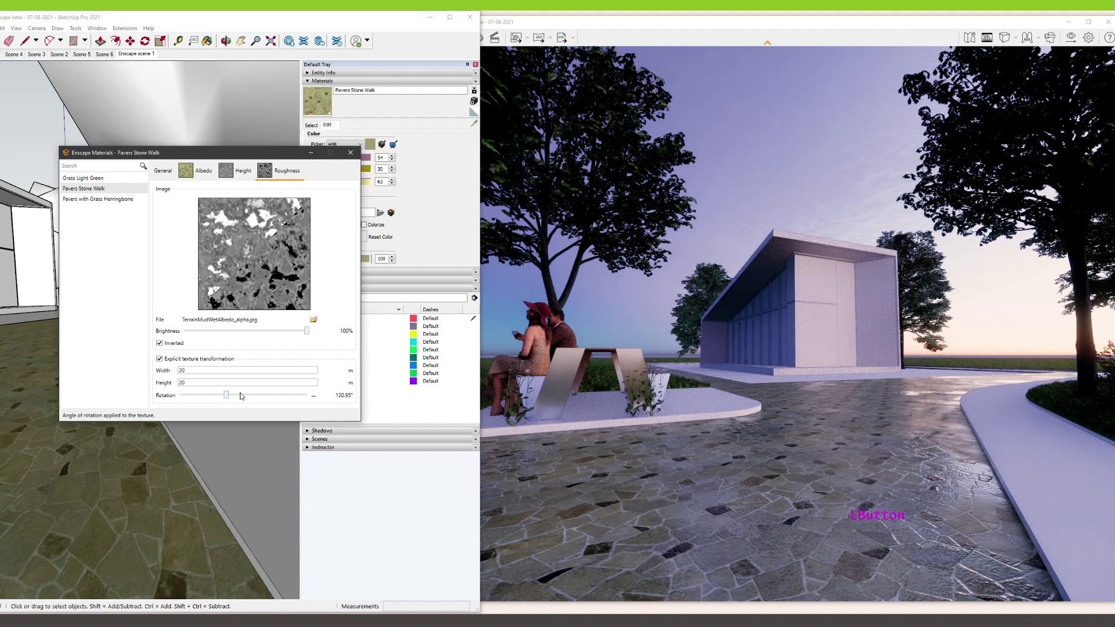
right_click_drag(861, 364, 935, 365)
right_click_drag(828, 367, 854, 369)
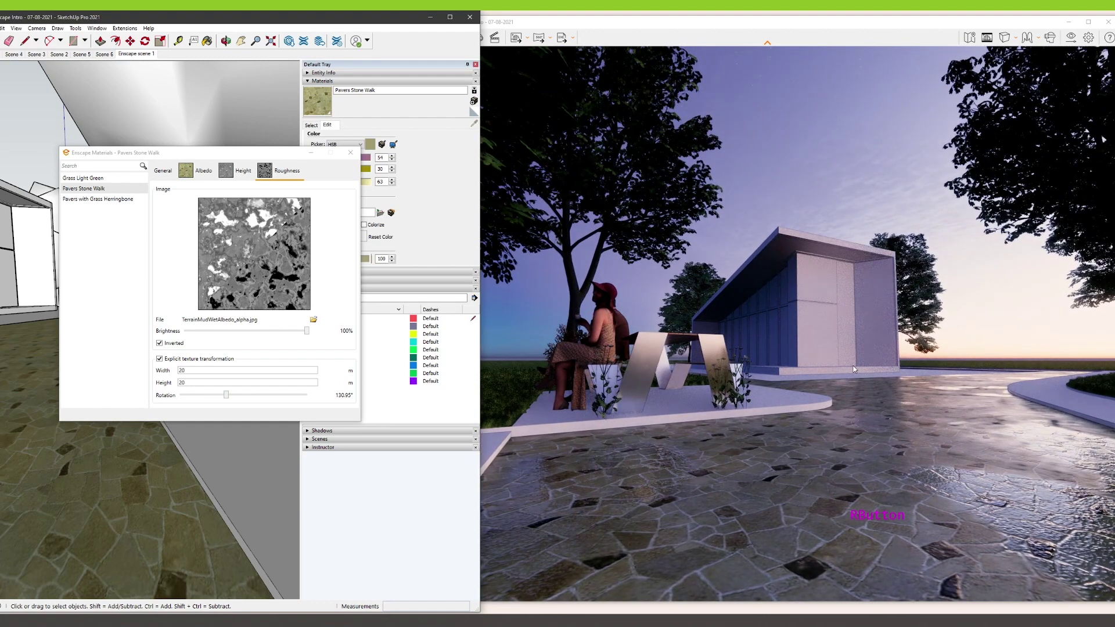
right_click_drag(793, 363, 819, 372)
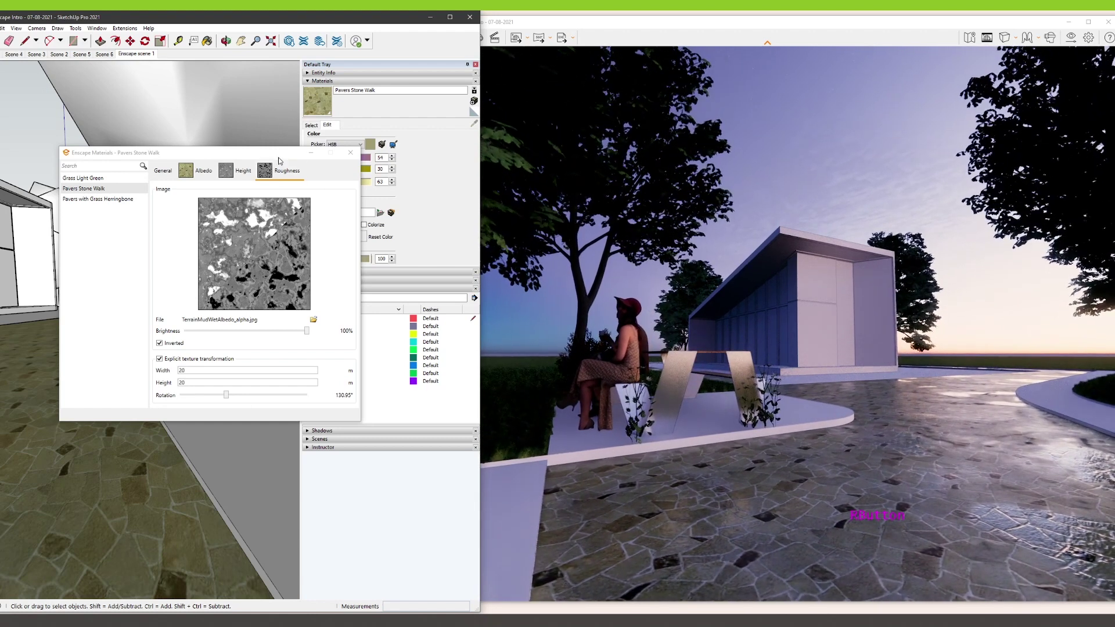
left_click(281, 167)
left_click(353, 155)
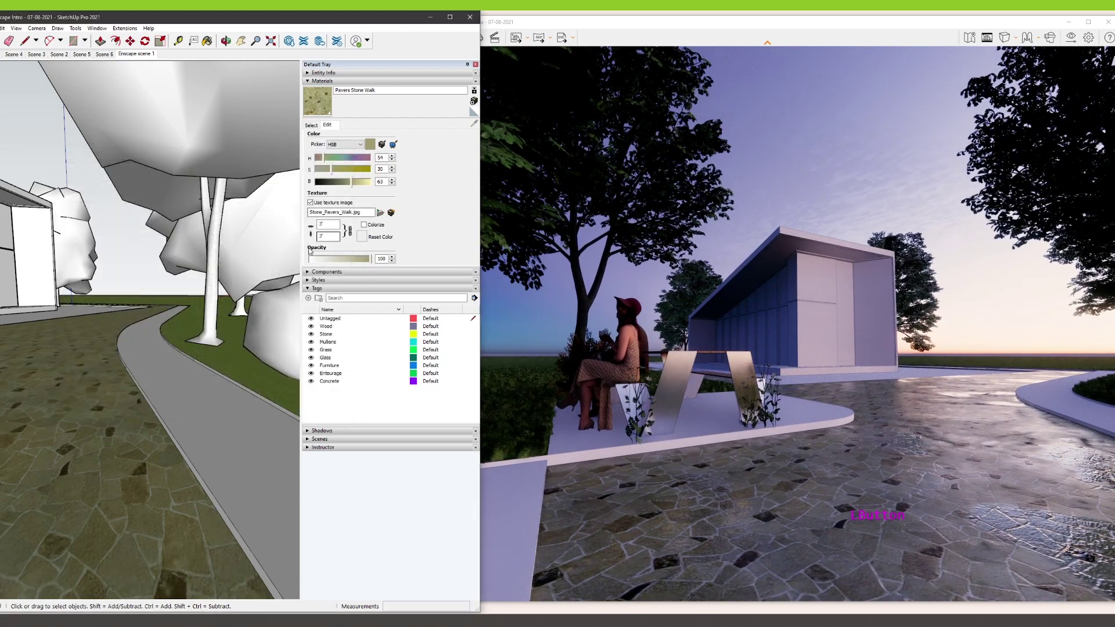
Turn to the building's side window wall and open its glazing group for editing.
left_click(195, 334)
key("y")
left_click_drag(204, 333, 36, 296)
scroll(36, 296, "up", 9)
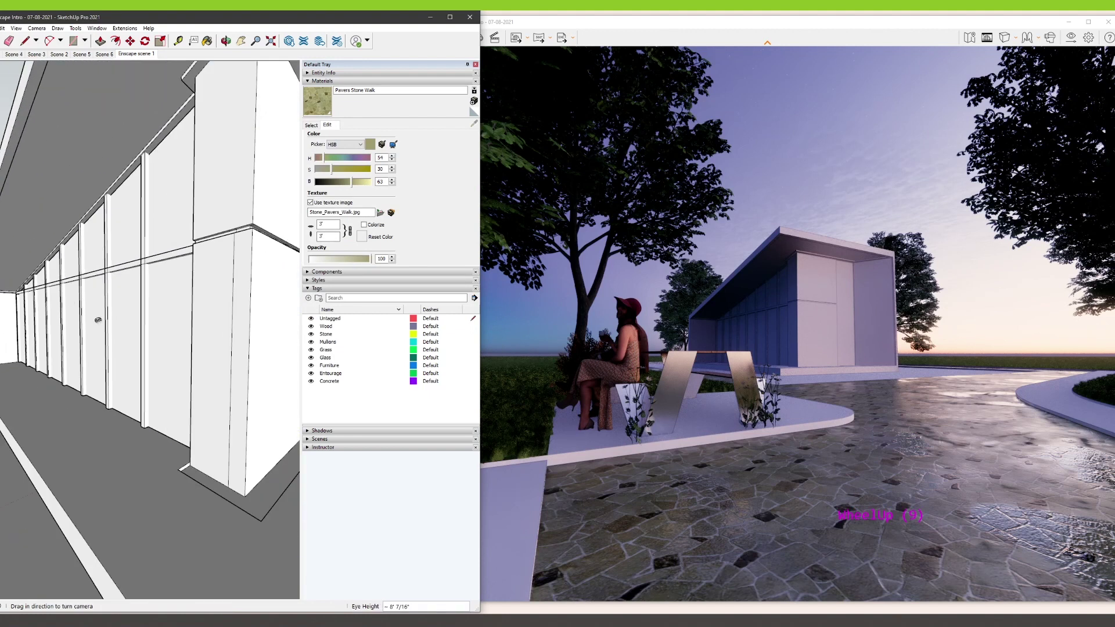
scroll(97, 319, "down", 3)
key("space")
left_click(117, 350)
double_click(117, 350)
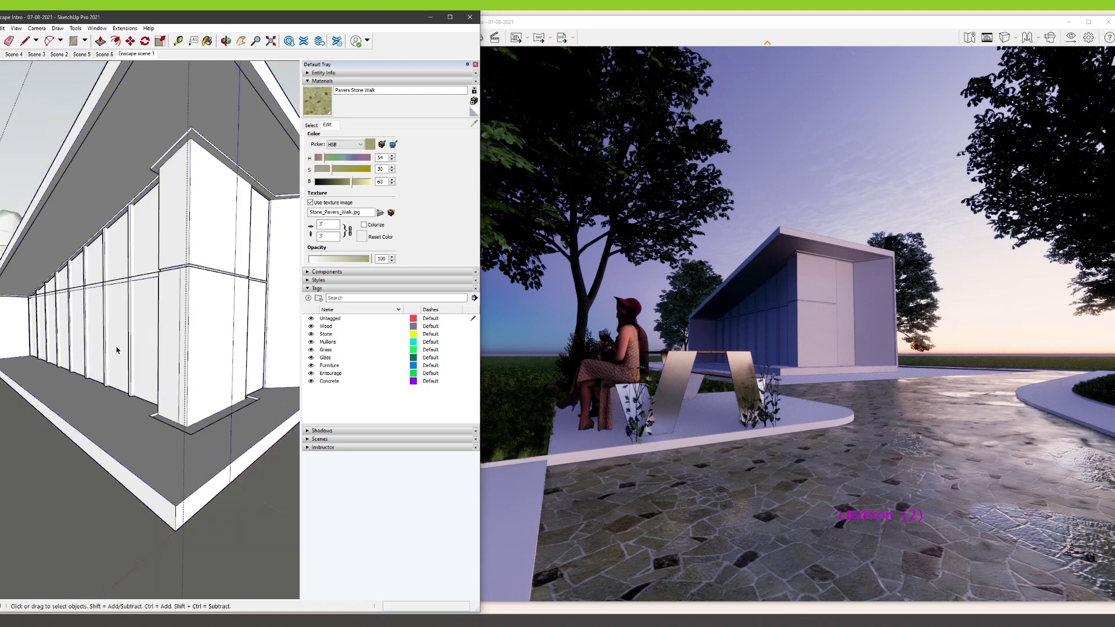
double_click(116, 348)
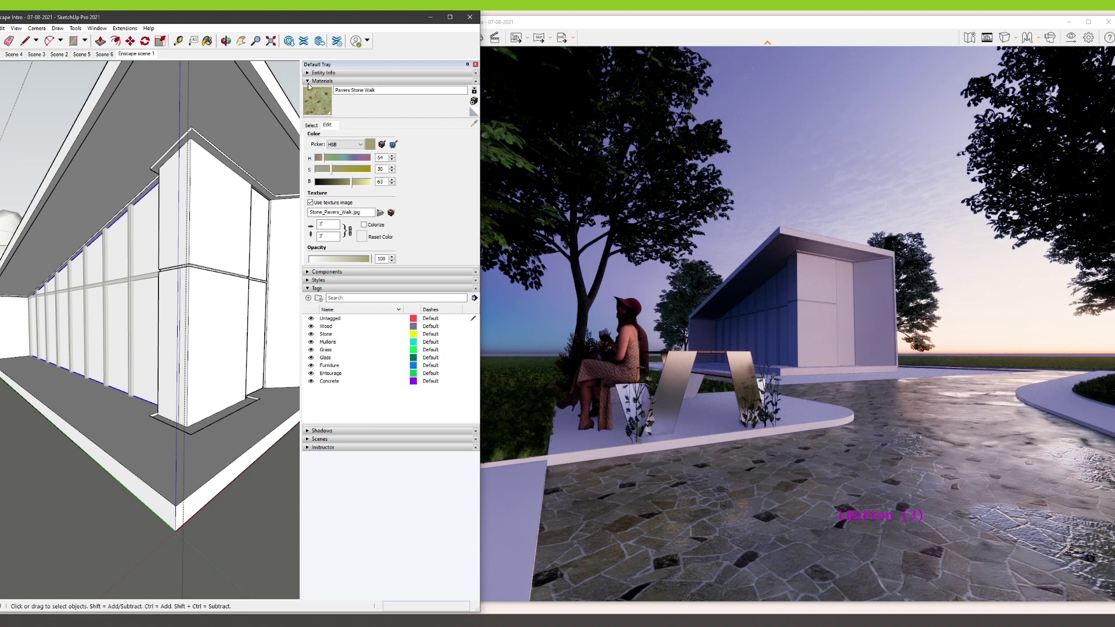
Pick the Translucent Glass Gray material from the Glass and Mirrors collection.
left_click(311, 125)
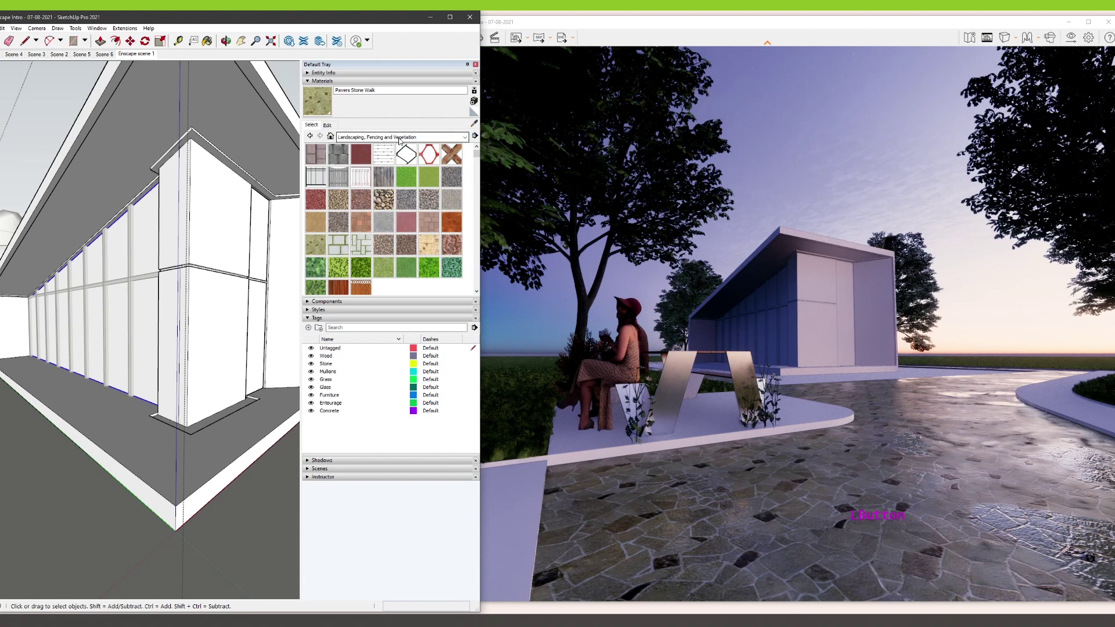
left_click(464, 137)
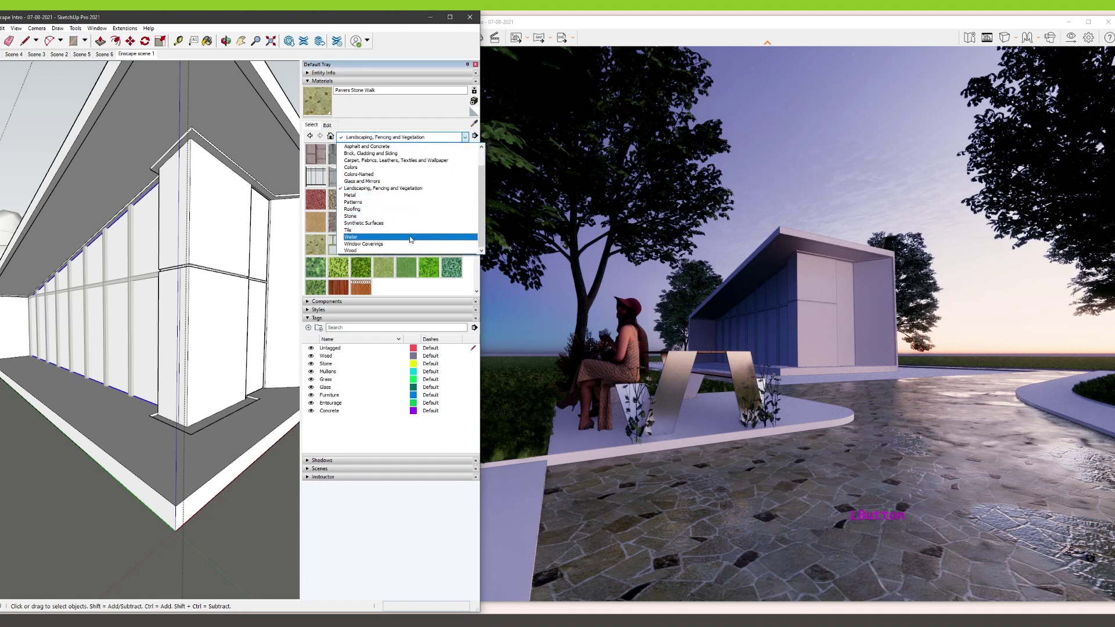
scroll(409, 241, "down", 2)
scroll(406, 232, "up", 1)
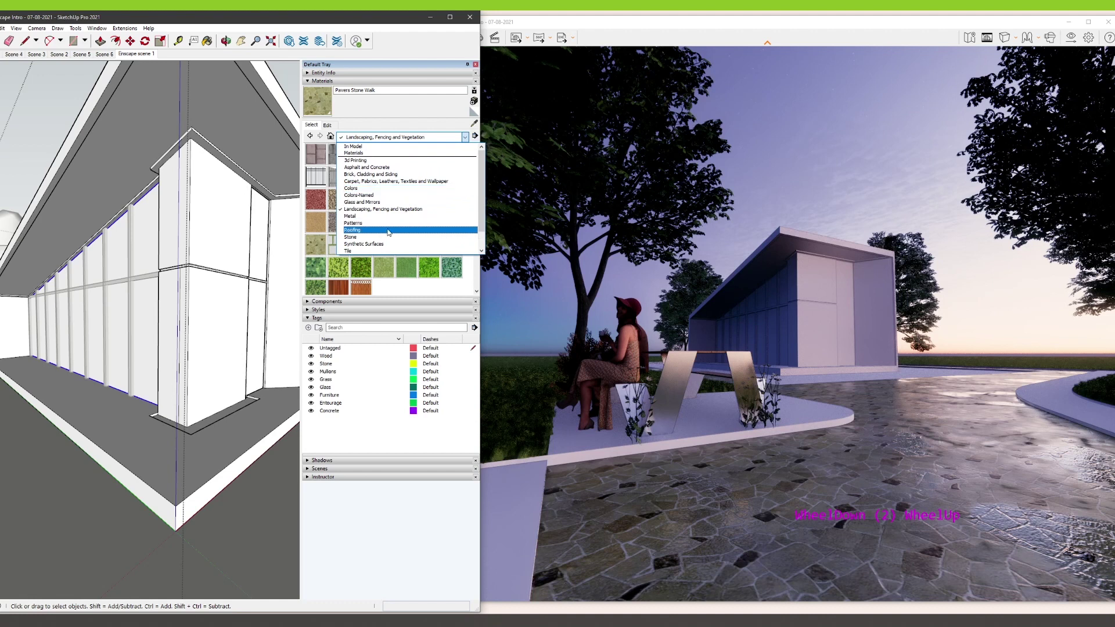
scroll(389, 231, "down", 2)
scroll(389, 244, "down", 1)
scroll(388, 255, "down", 1)
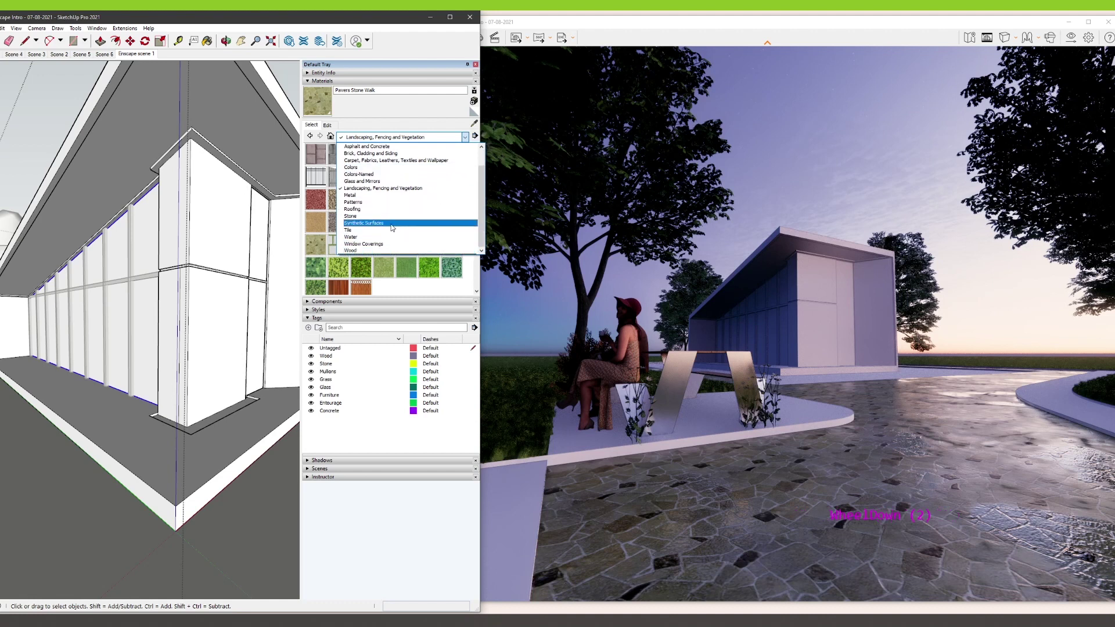
scroll(392, 223, "up", 2)
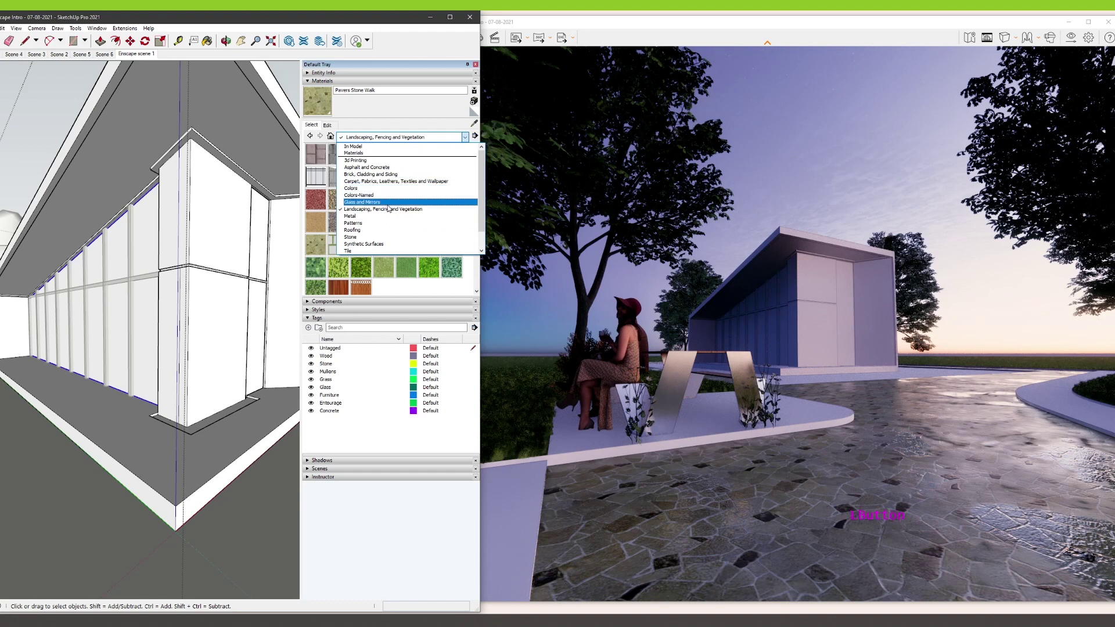
left_click(388, 202)
left_click(316, 177)
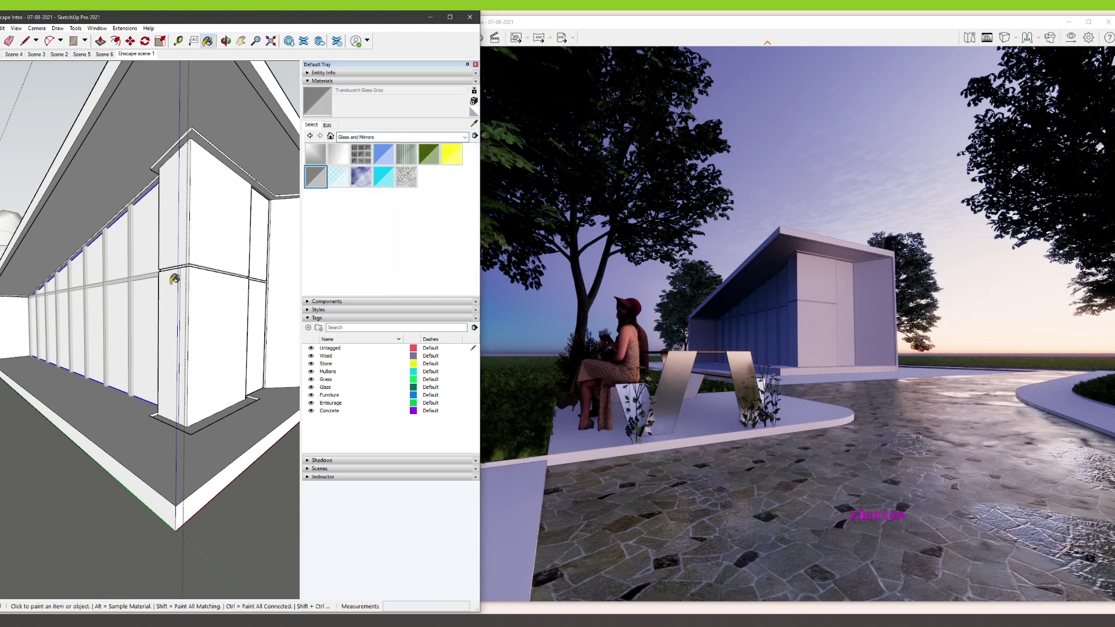
Paint the side window wall and the narrow front window with Translucent Glass Gray, and leave the groups.
left_click(145, 240)
left_click(256, 321)
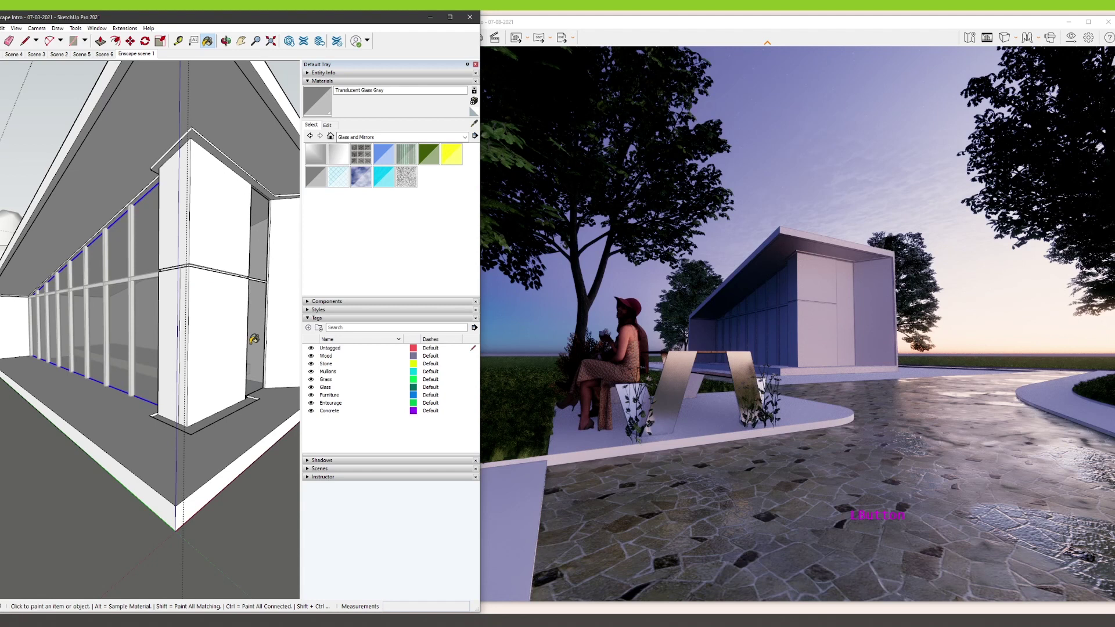
key("Escape")
key("Escape")
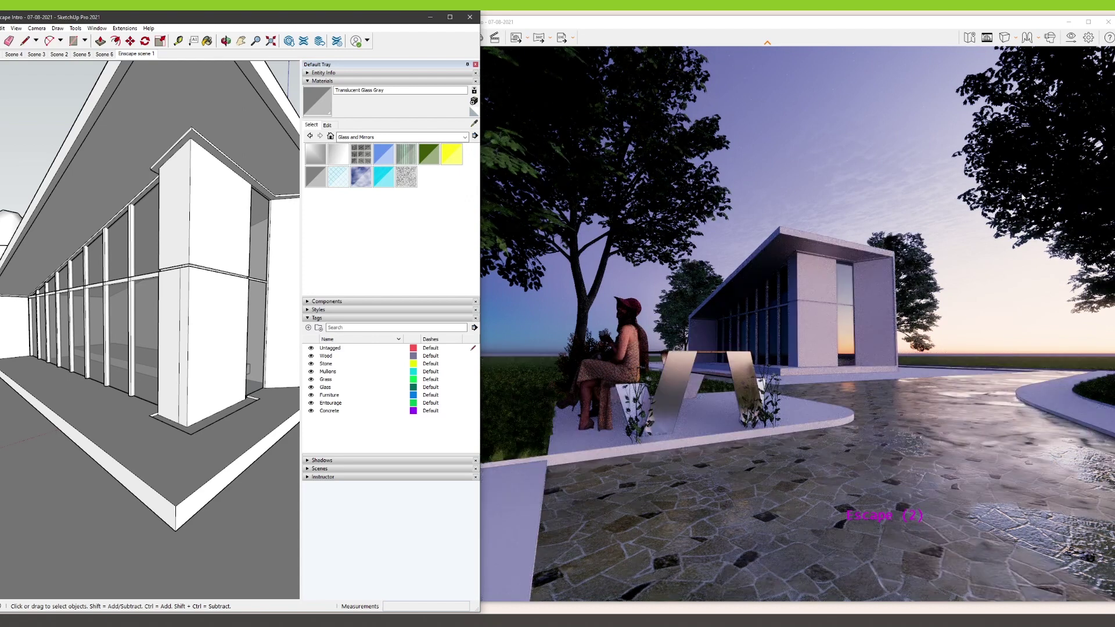
Switch the rendered scene to daylight and view the building's glazing up close and from the front corner.
mouse_move(758, 362)
right_mouse_down()
mouse_move(870, 363)
mouse_move(786, 326)
mouse_move(871, 326)
right_mouse_up()
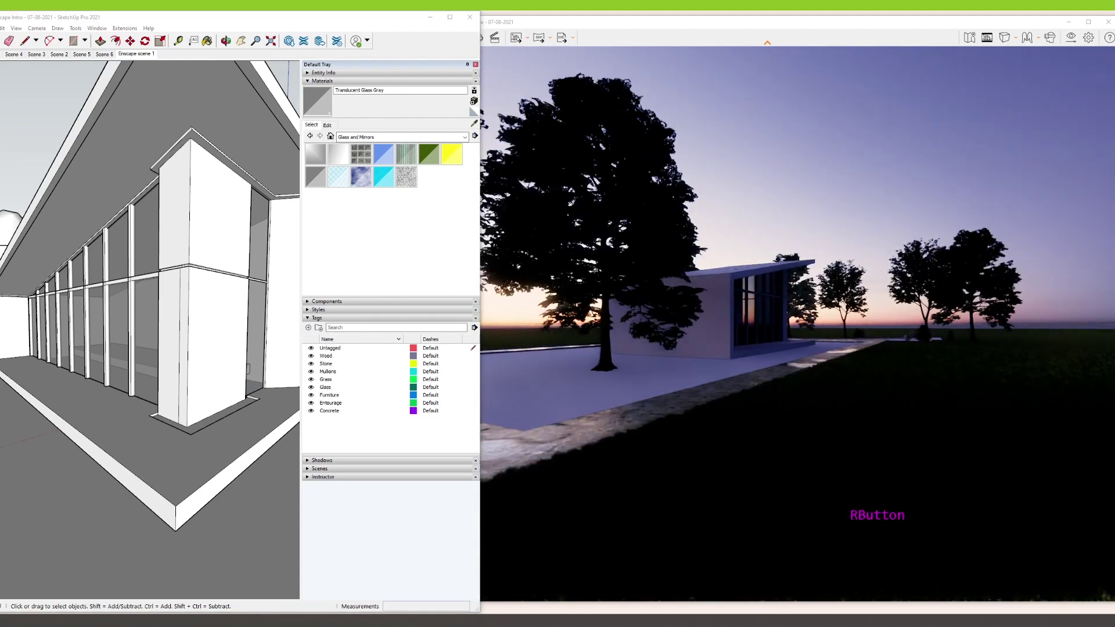
right_click_drag(762, 345, 707, 357, "shift")
scroll(772, 346, "up", 20)
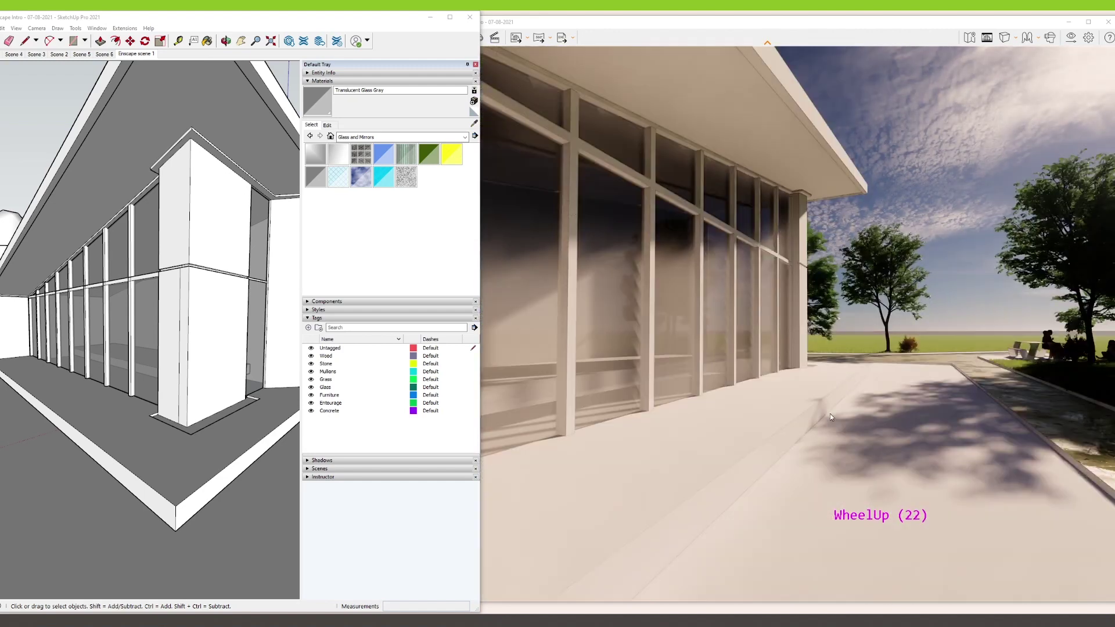
right_click_drag(779, 346, 831, 418)
left_click_drag(830, 418, 778, 410)
key("d")
key("d")
key("d")
key("d")
key("d")
key("d")
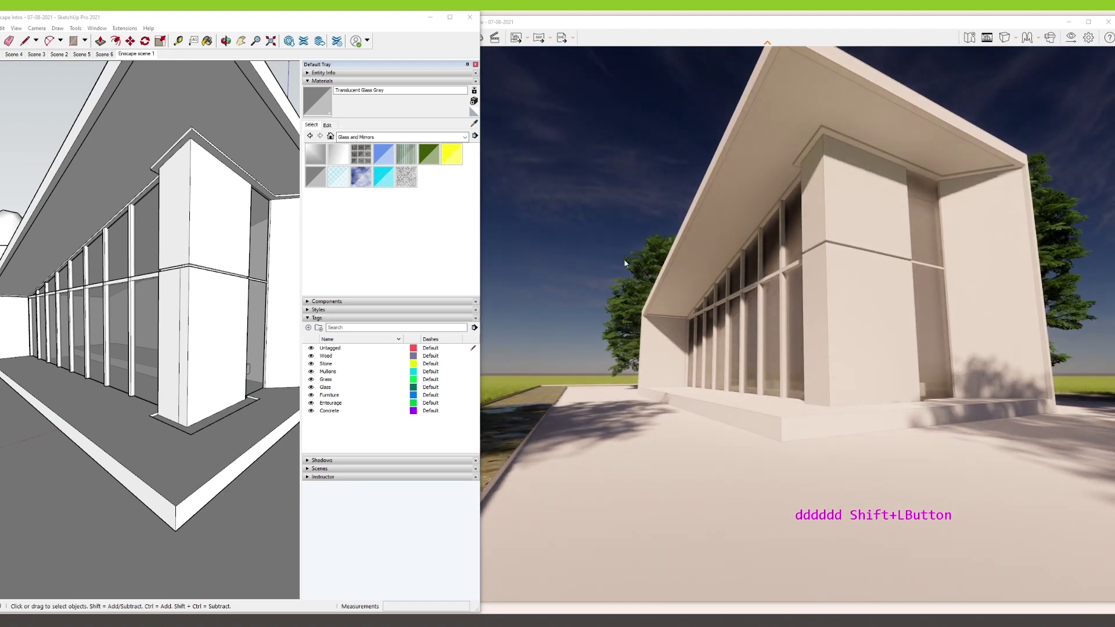
Open Translucent Glass Gray in the Enscape material editor and view the side glazing in the render.
left_click(318, 183)
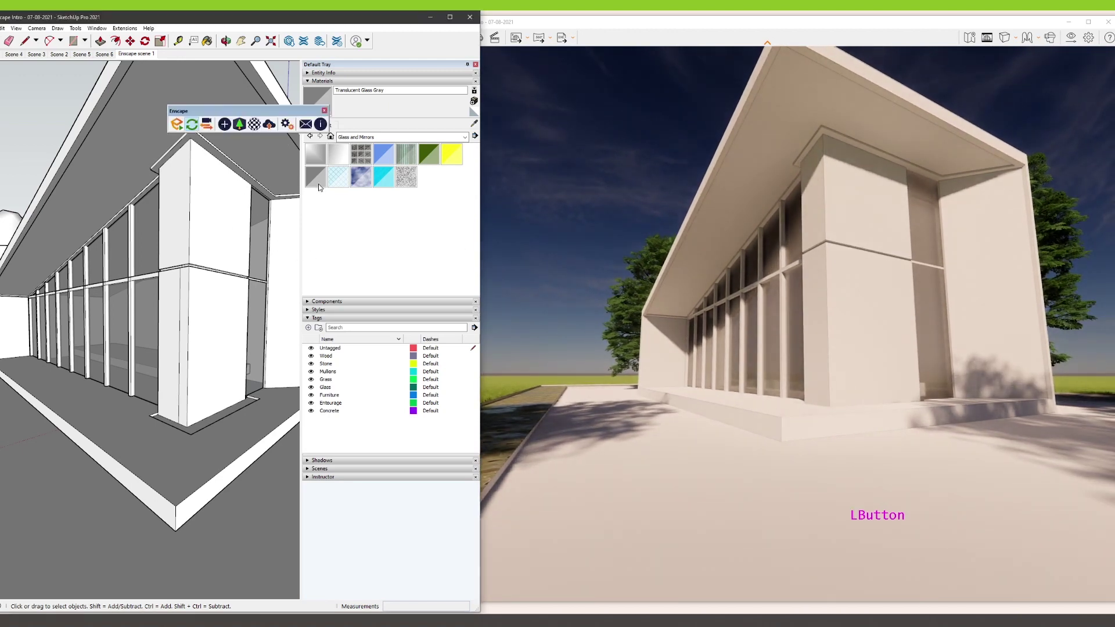
left_click(254, 125)
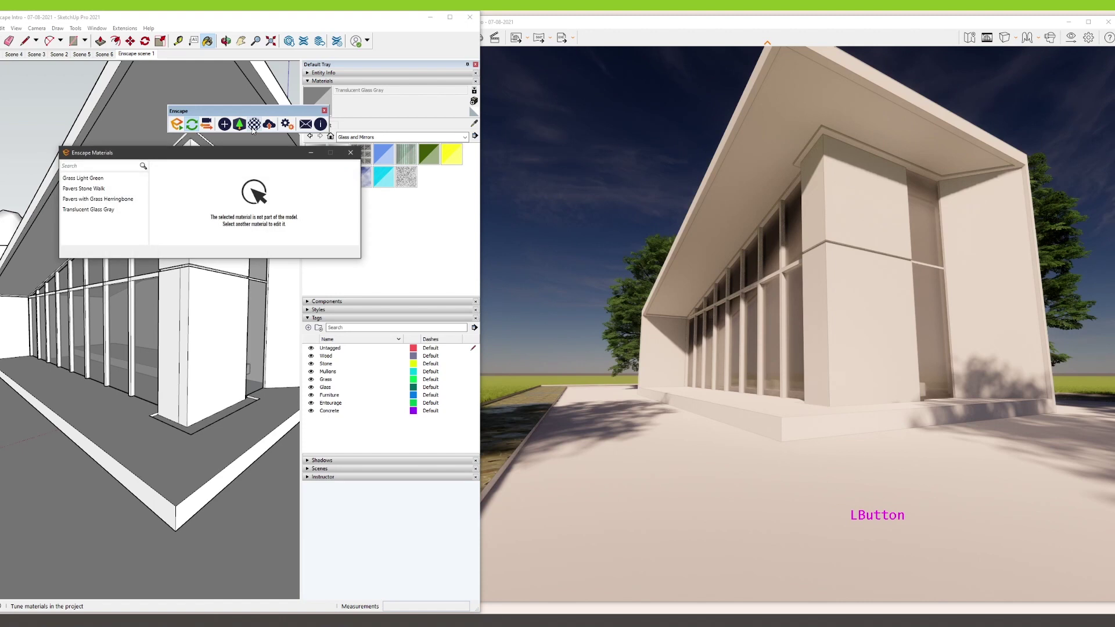
left_click(111, 182)
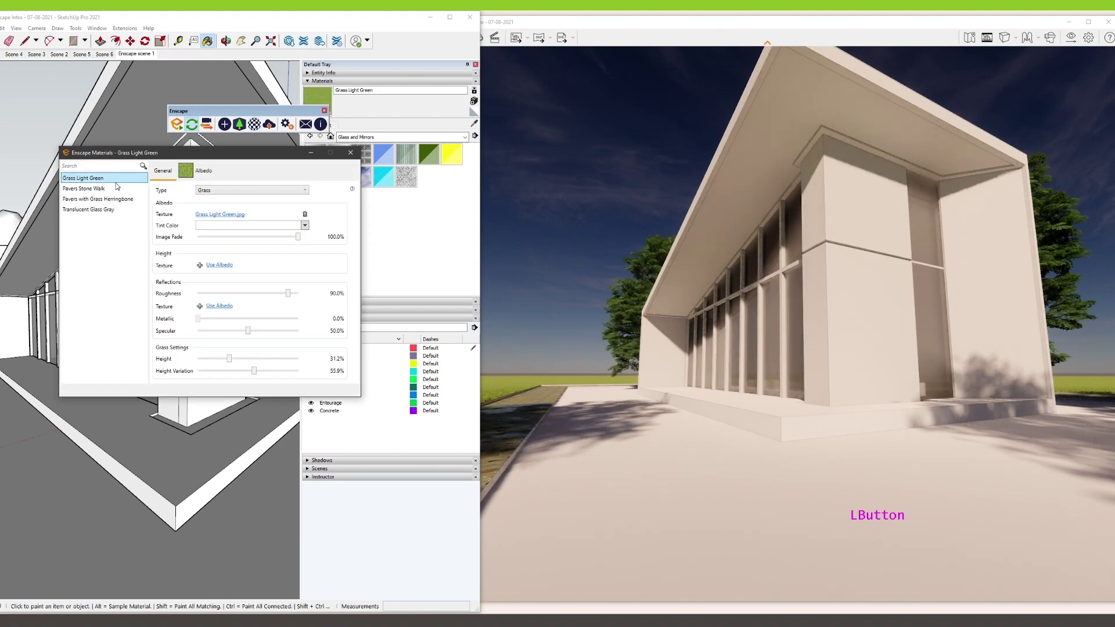
left_click(131, 209)
left_click_drag(236, 164, 361, 228)
right_click_drag(791, 372, 643, 365)
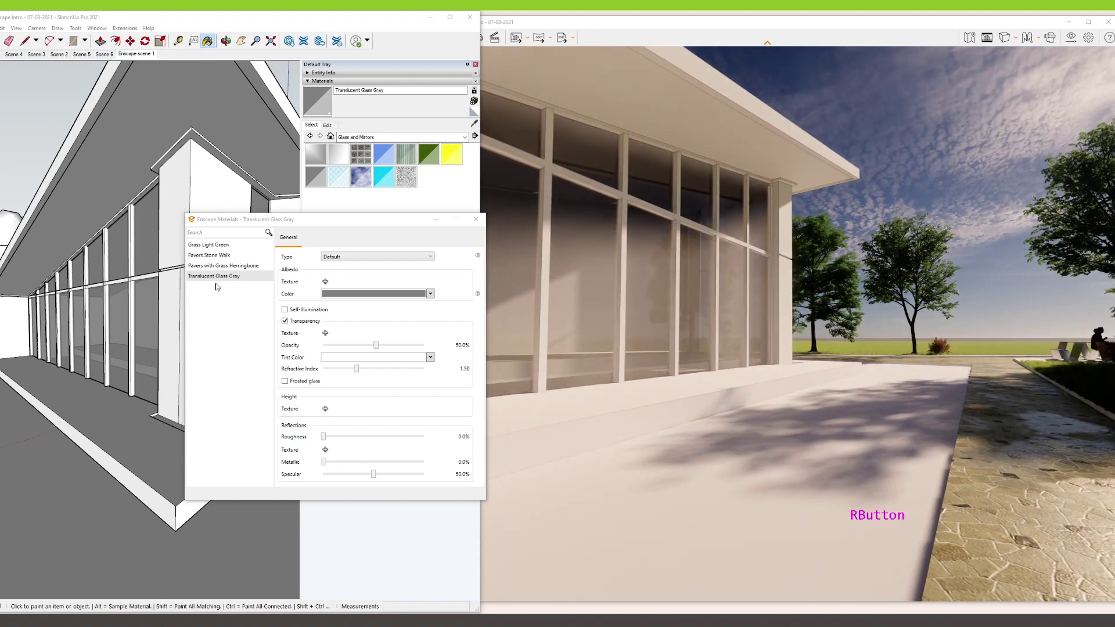
key("space")
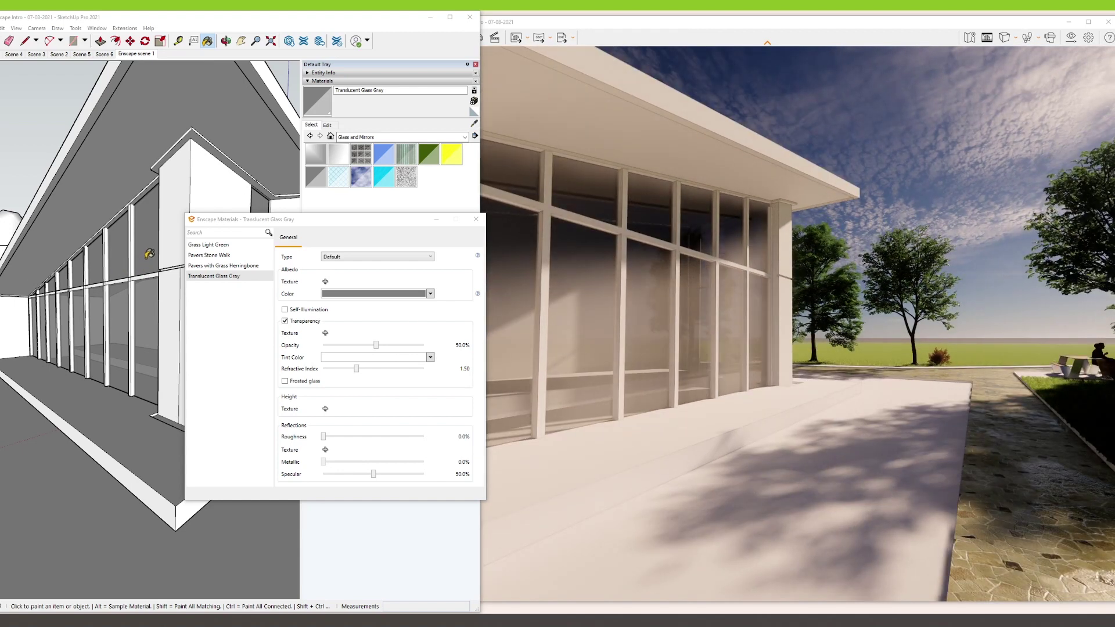
Open the nested group of the side window wall and reverse the faces of its glass.
middle_click(144, 259)
key("space")
left_click(143, 259)
double_click(144, 258)
double_click(144, 256)
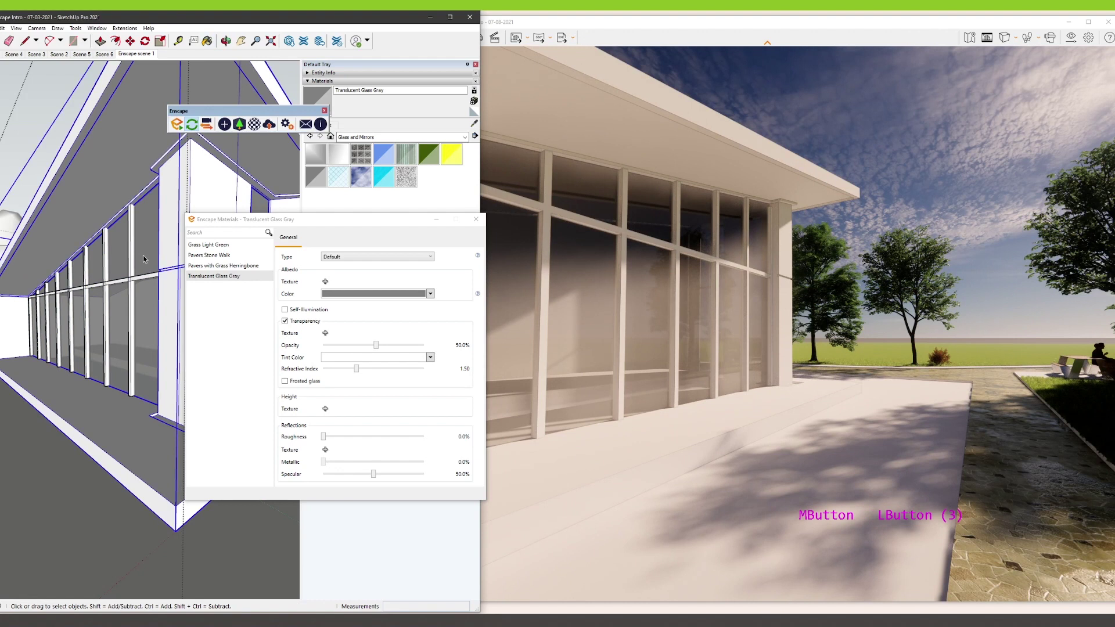
double_click(144, 256)
left_click(143, 256)
key("b")
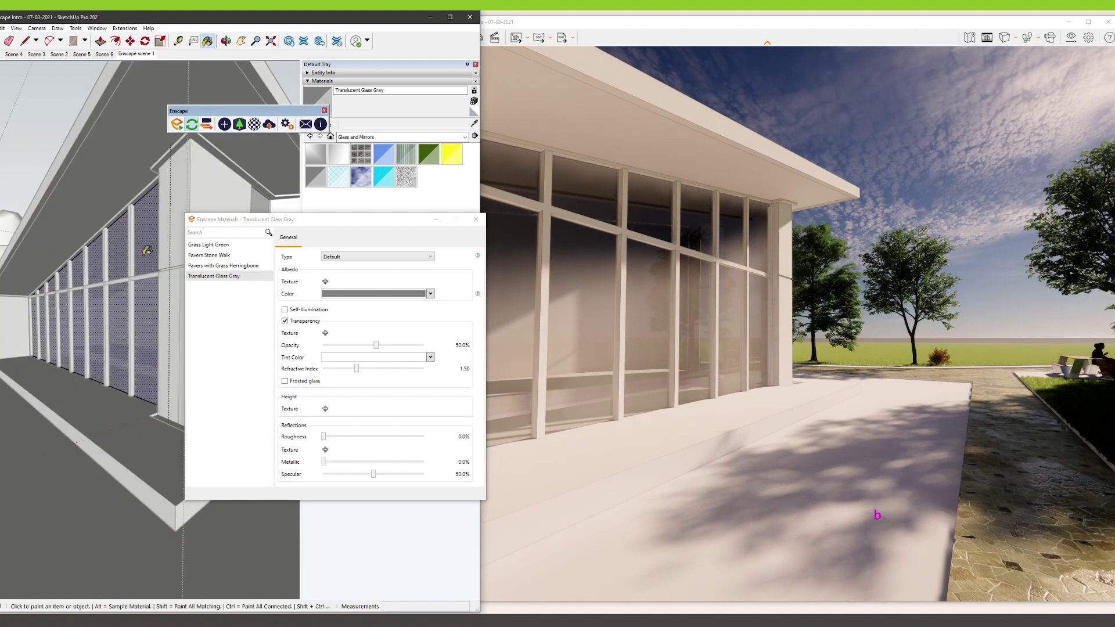
right_click(144, 259)
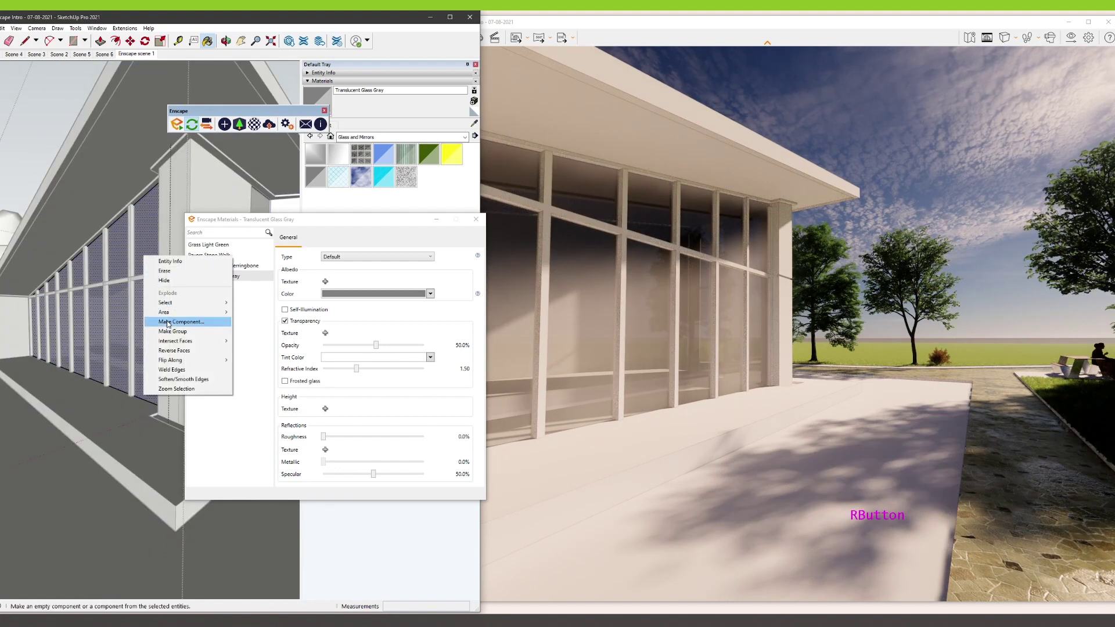
left_click(163, 350)
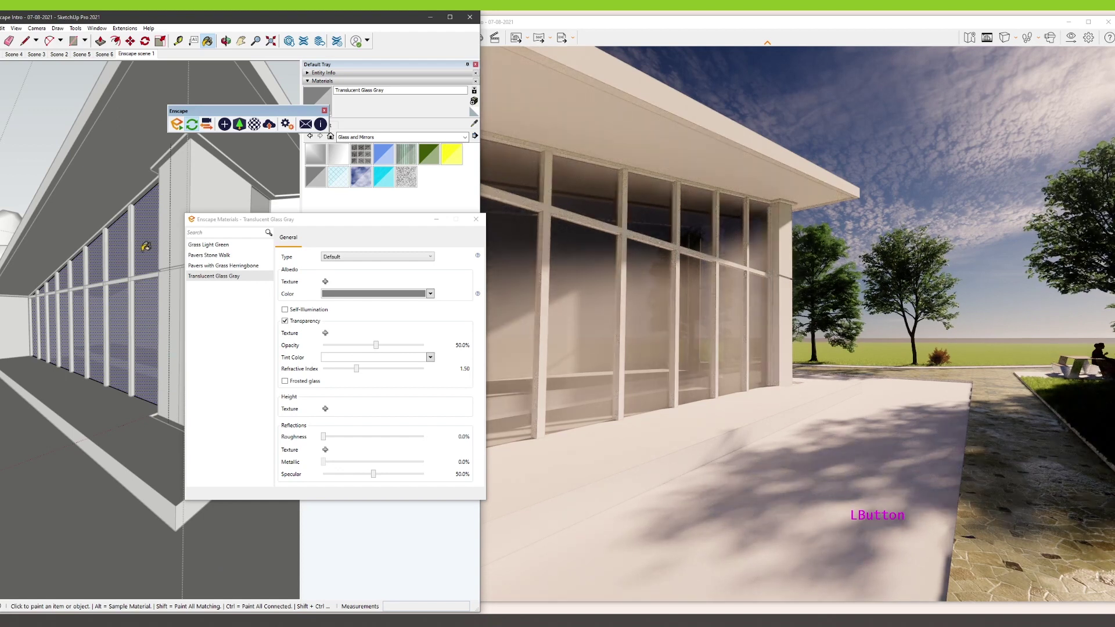
key("space")
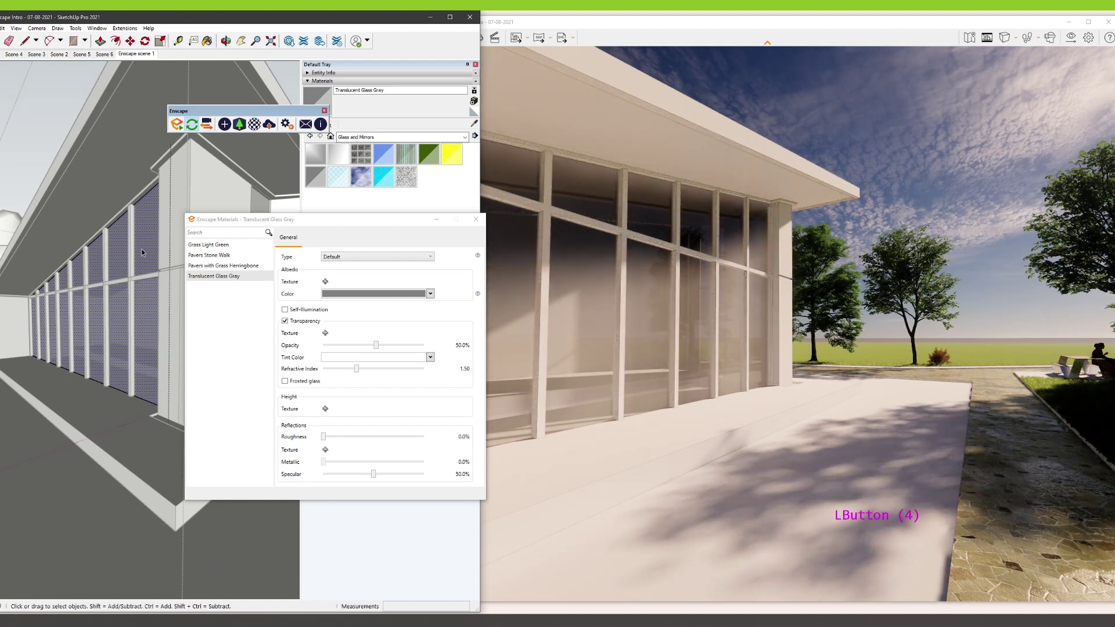
key("Escape")
Reverse the upper glass pane of the narrow front window and paint it with Translucent Glass Gray.
middle_click_drag(141, 249, 12, 260, "shift")
double_click(121, 265)
left_click(121, 266)
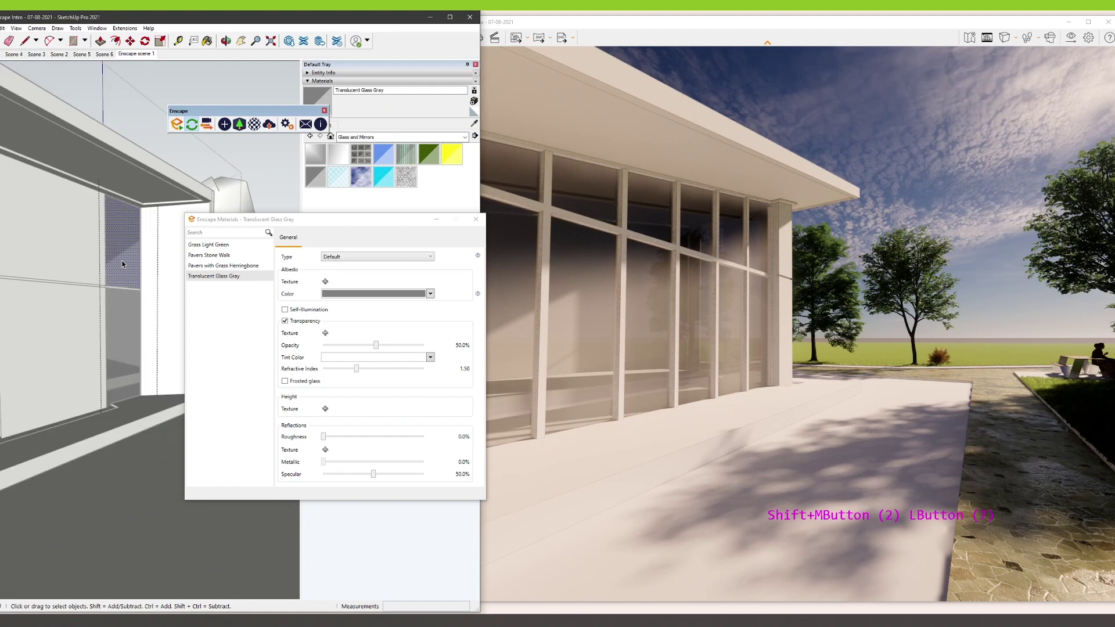
key("b")
right_click(123, 264)
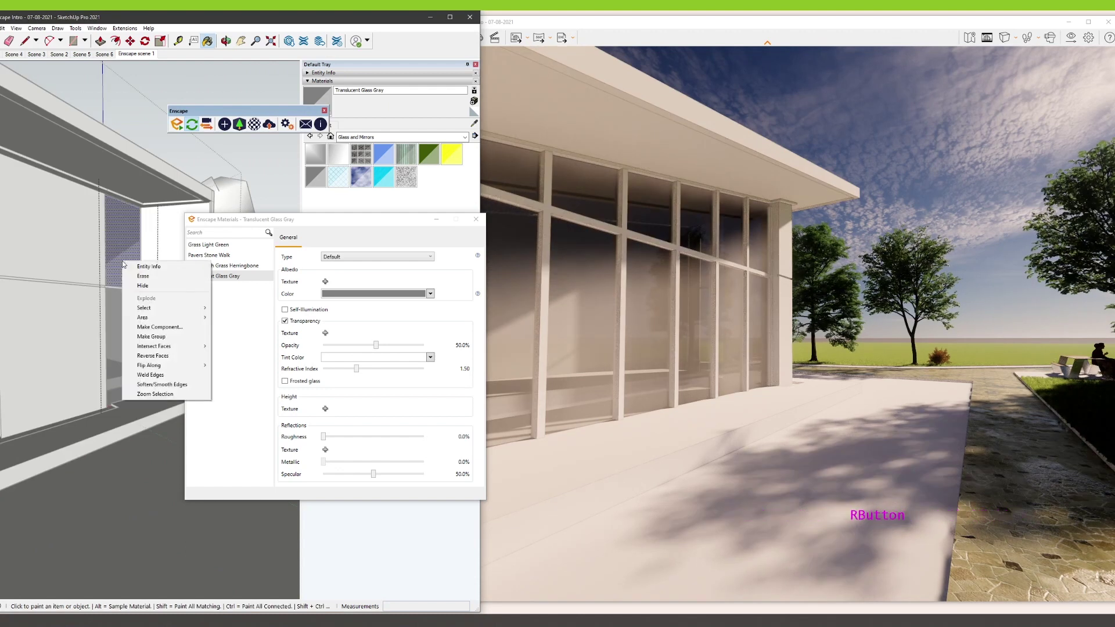
left_click(126, 256)
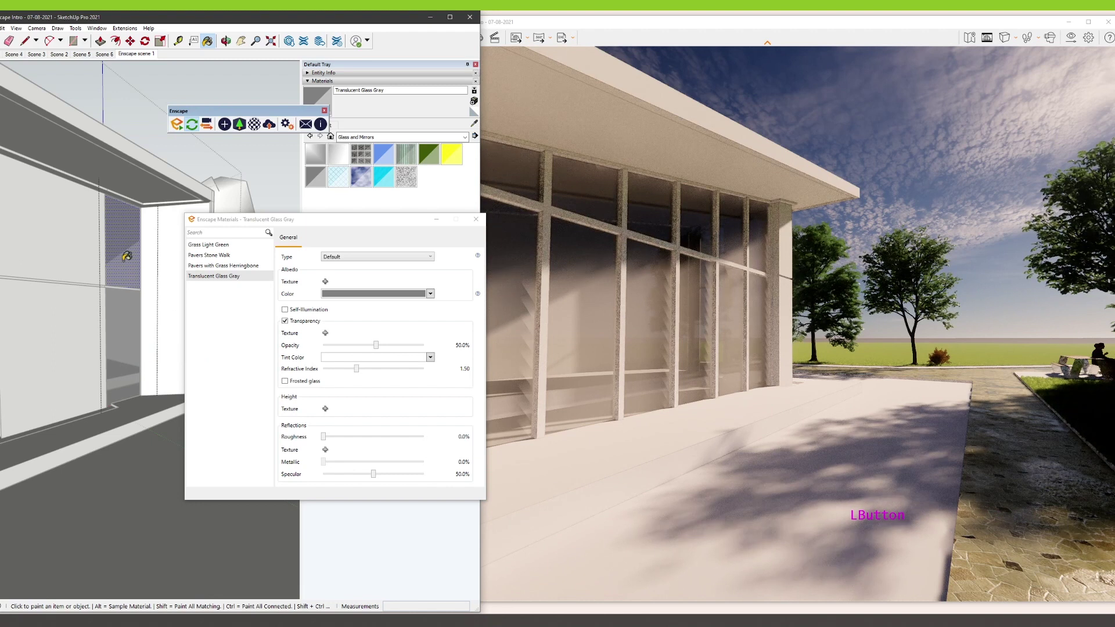
left_click(127, 256)
Paint the lower glass pane of the narrow front window with Translucent Glass Gray.
key("space")
double_click(120, 332)
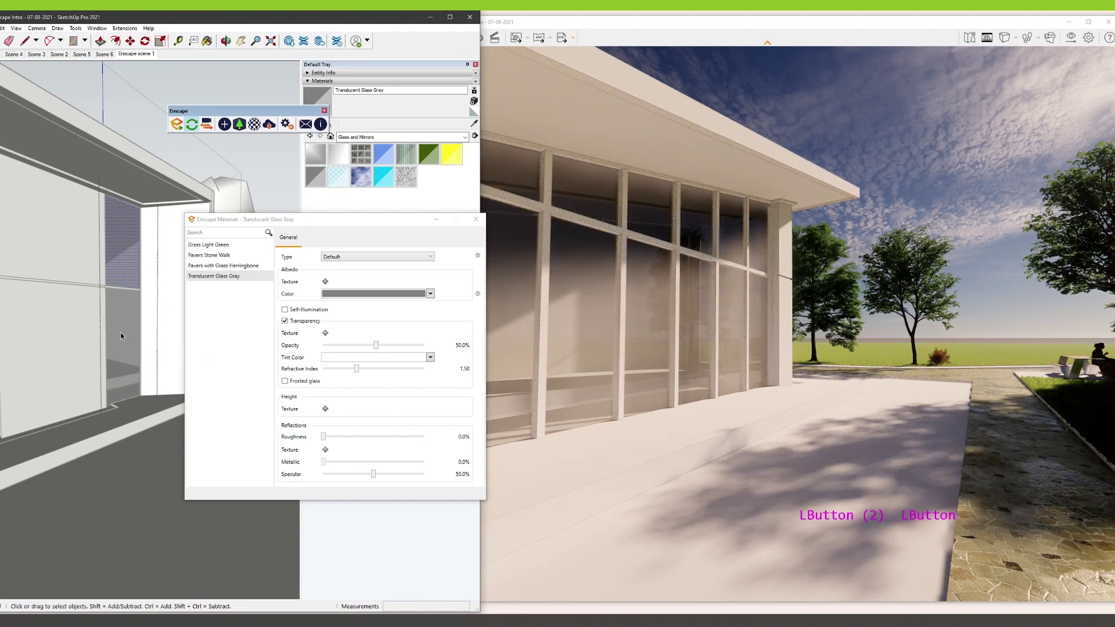
key("b")
left_click(120, 332)
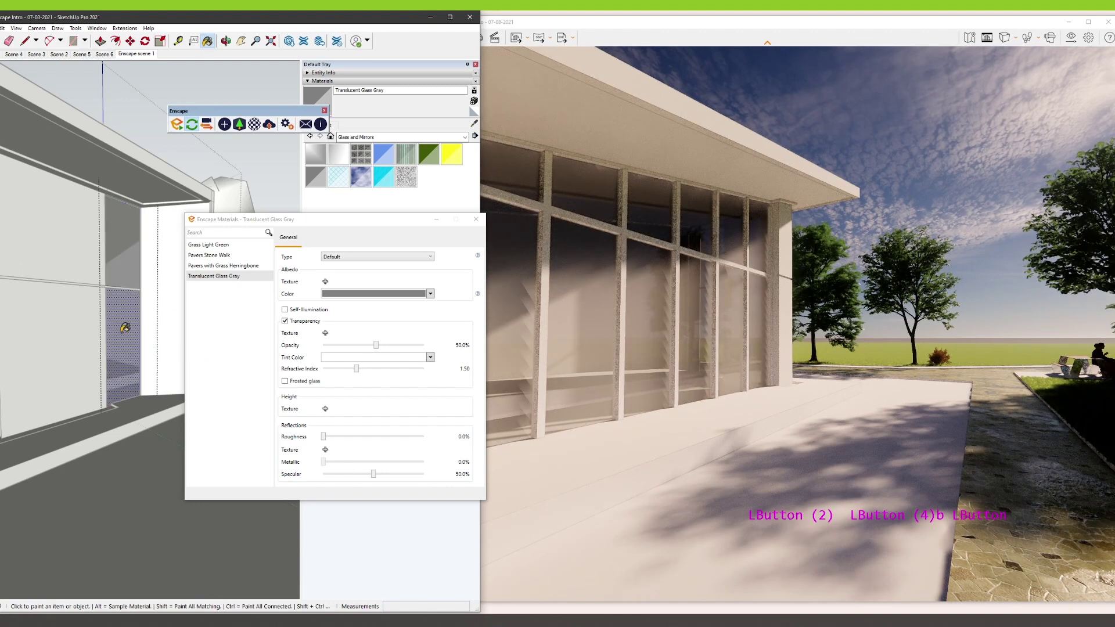
Reverse the lower glass pane of the narrow front window, repaint it with Translucent Glass Gray and exit the nested groups.
right_click(122, 334)
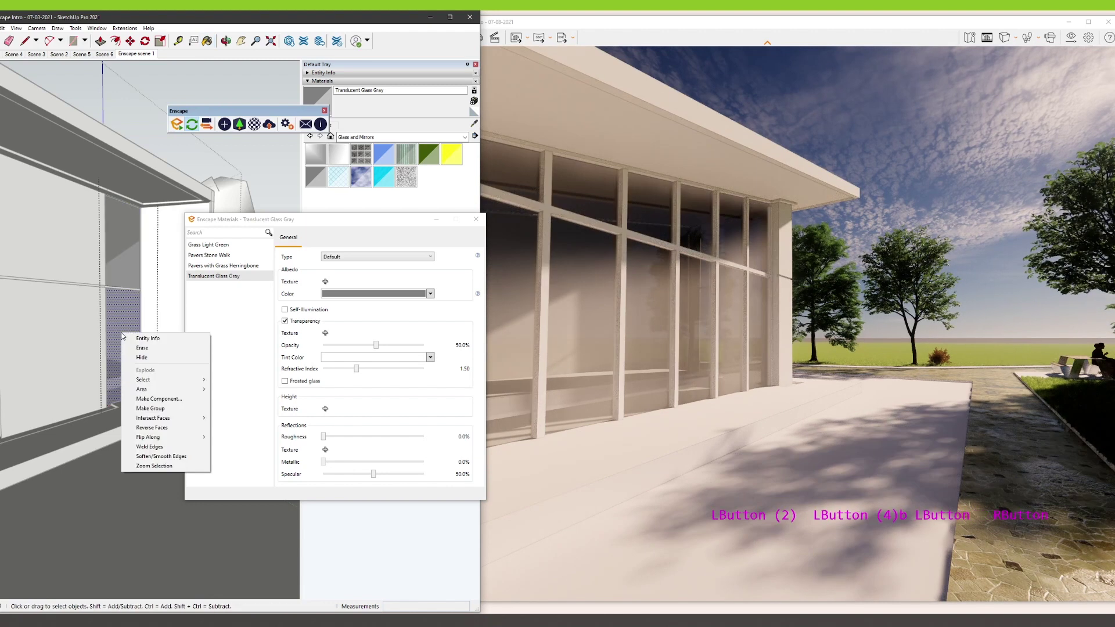
left_click(154, 429)
key("b")
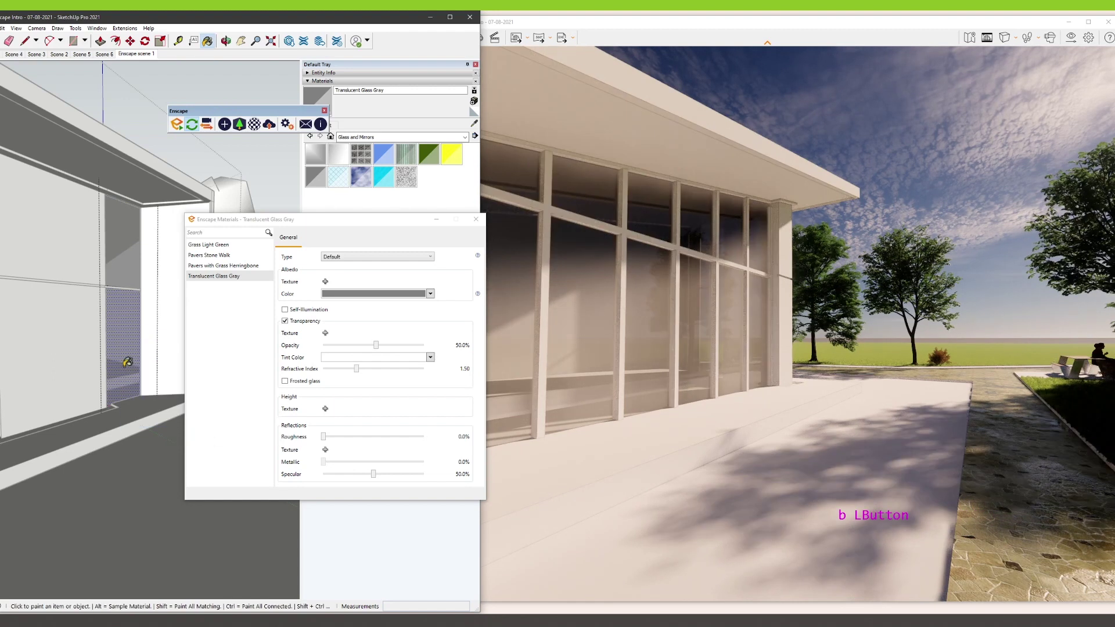
key("Escape")
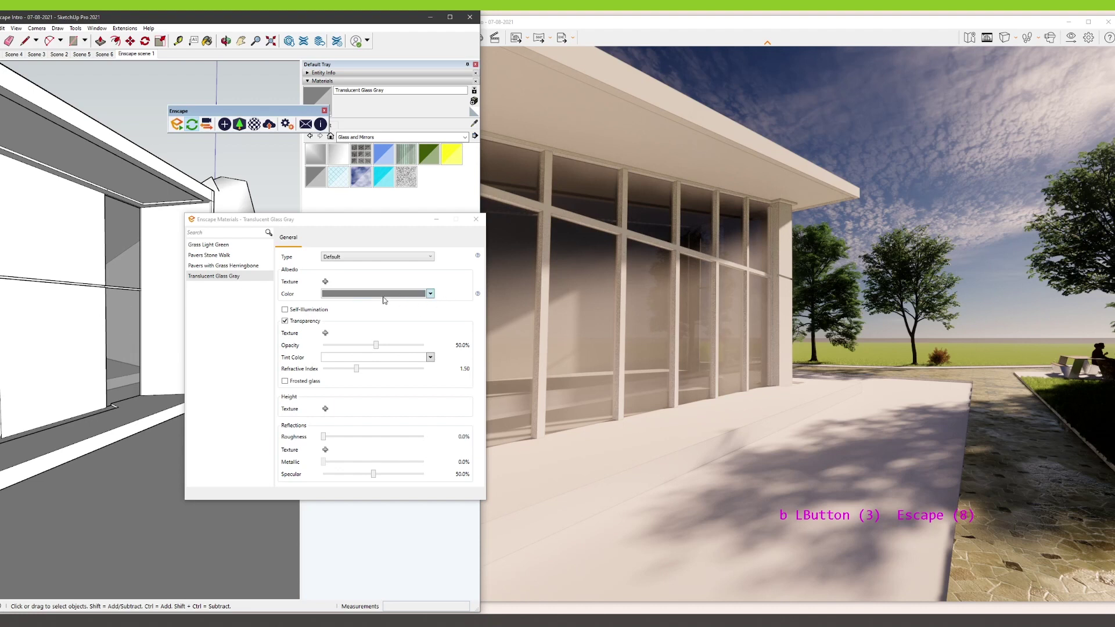
Try a green and a dark gray albedo color on Translucent Glass Gray.
left_click(343, 293)
left_click(375, 381)
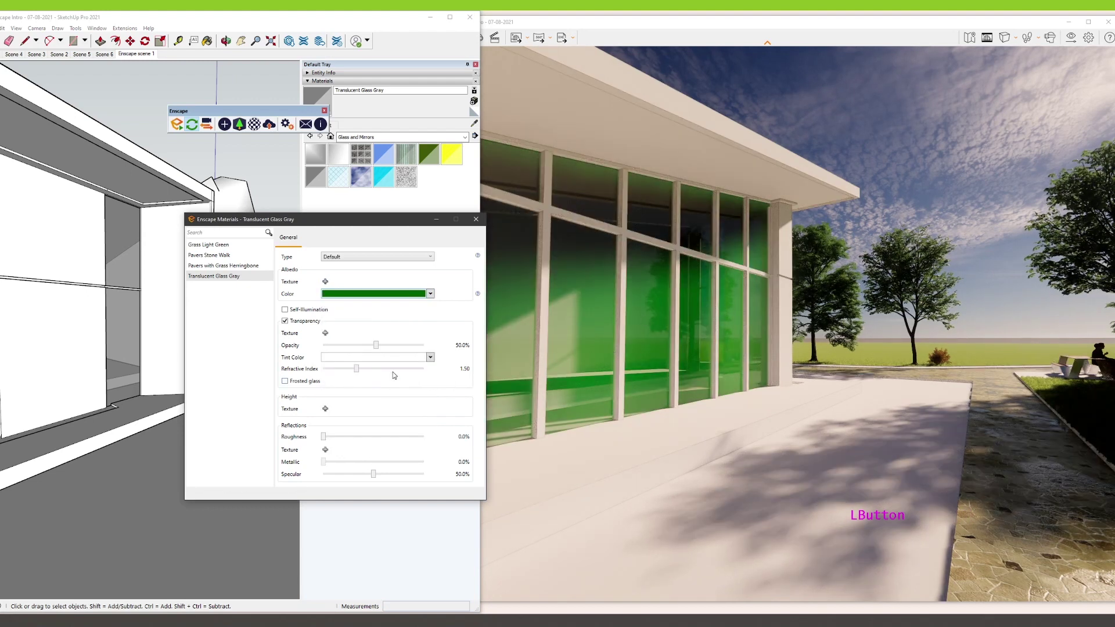
left_click(375, 295)
left_click(341, 328)
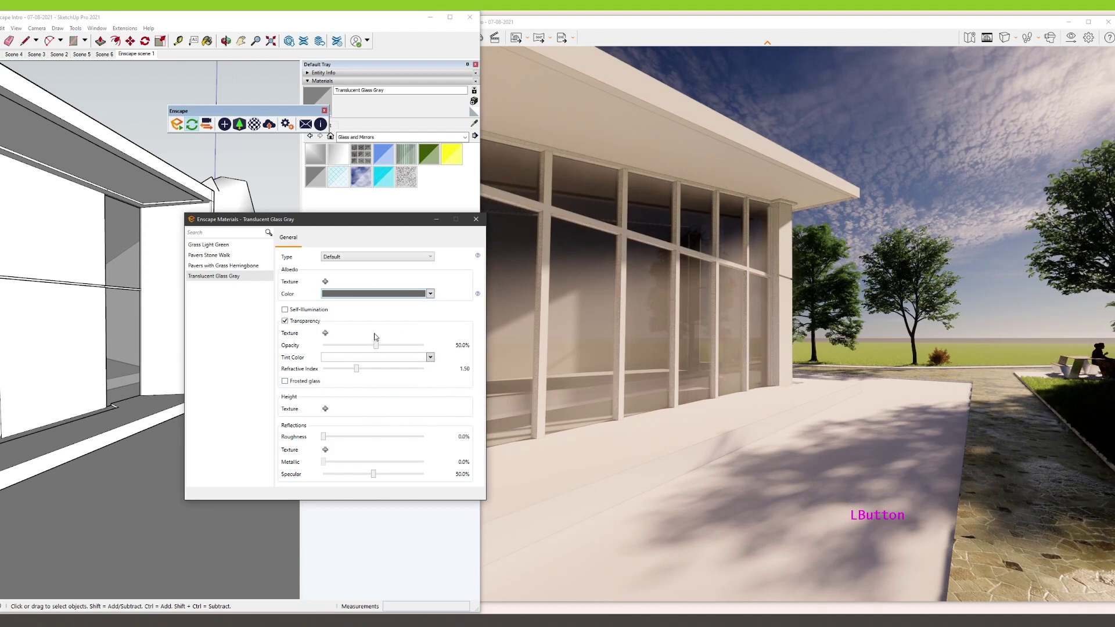
Set the albedo color of the glass to light blue #B8DBFA with a custom color.
left_click(384, 294)
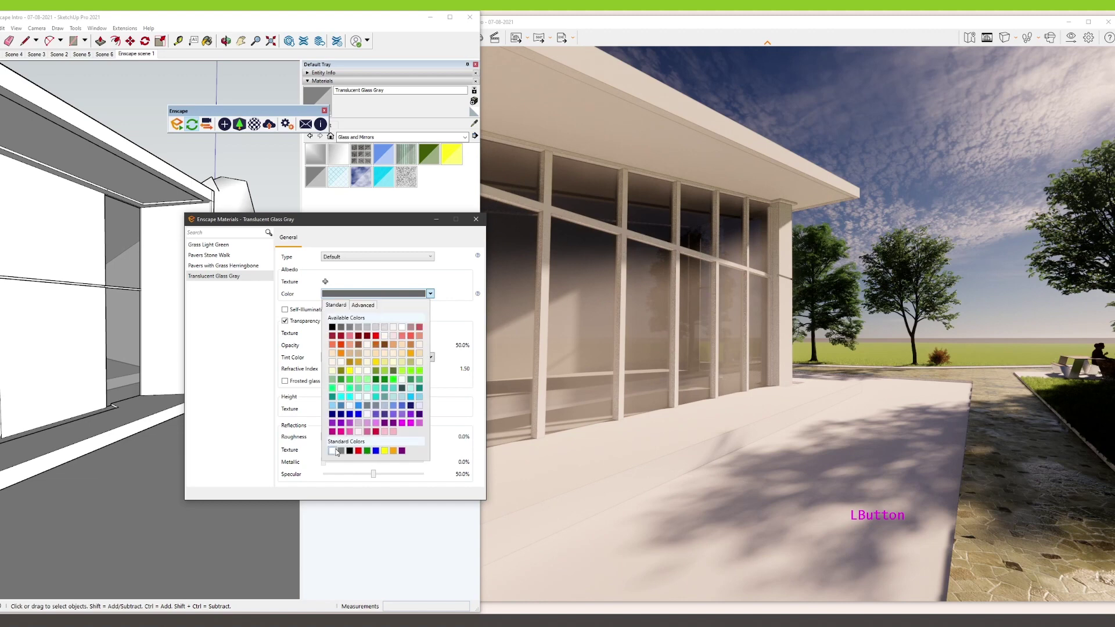
left_click(363, 305)
left_click(339, 324)
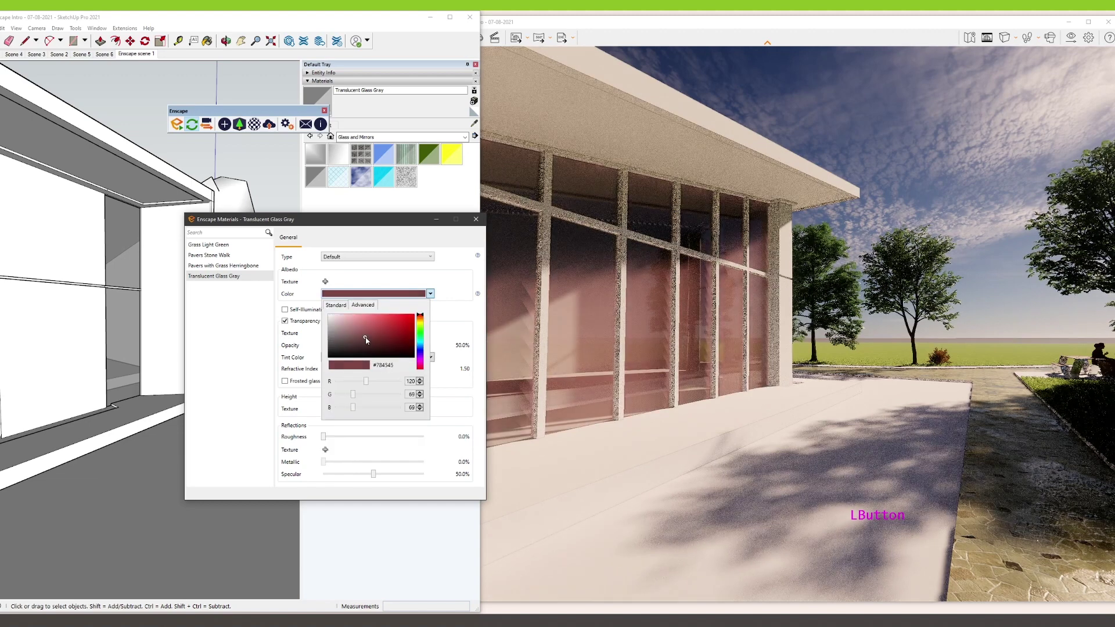
left_click(354, 329)
left_click_drag(420, 367, 422, 346)
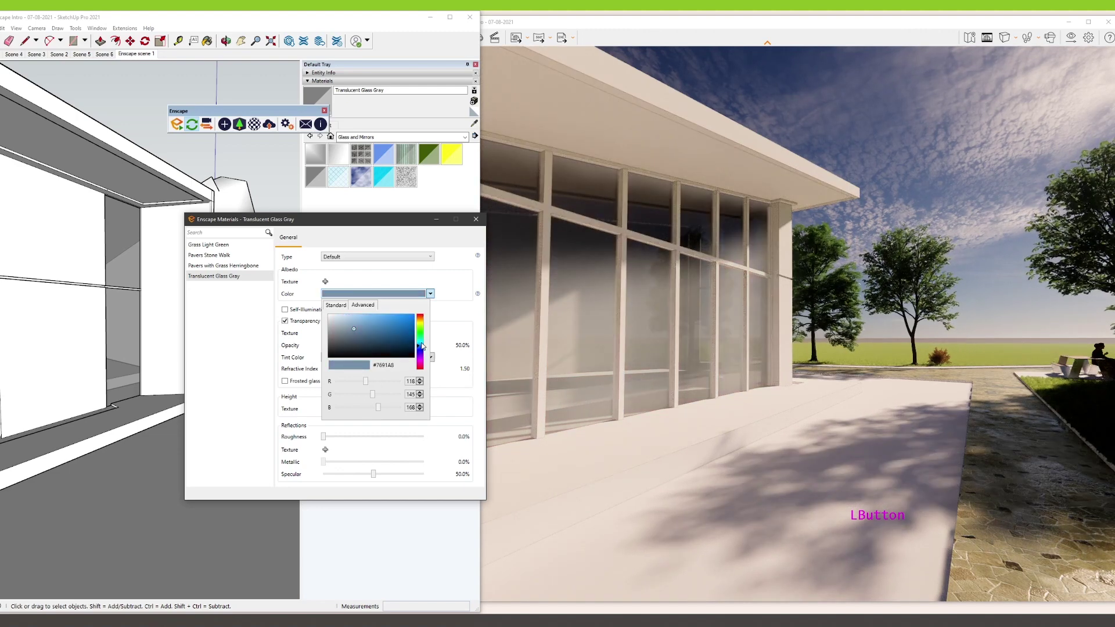
left_click(353, 315)
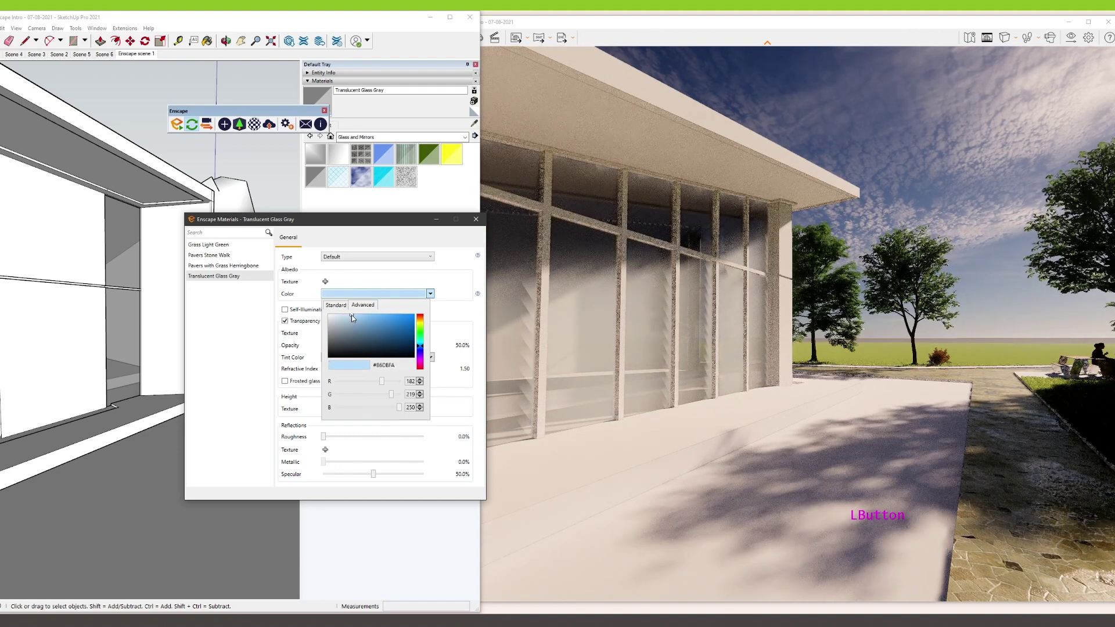
left_click(351, 317)
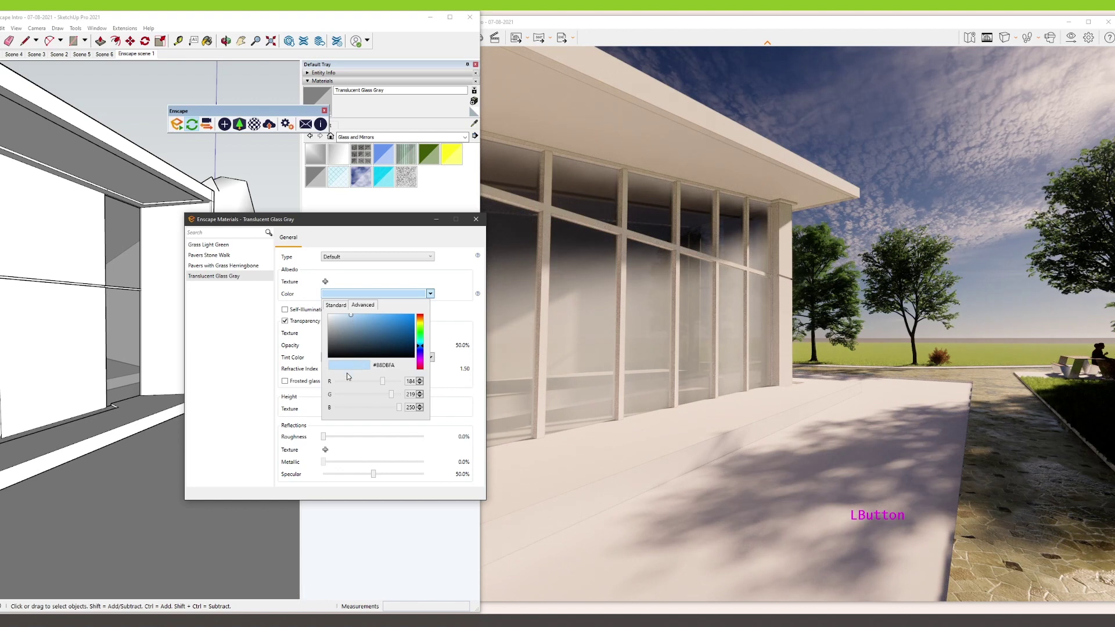
left_click(446, 273)
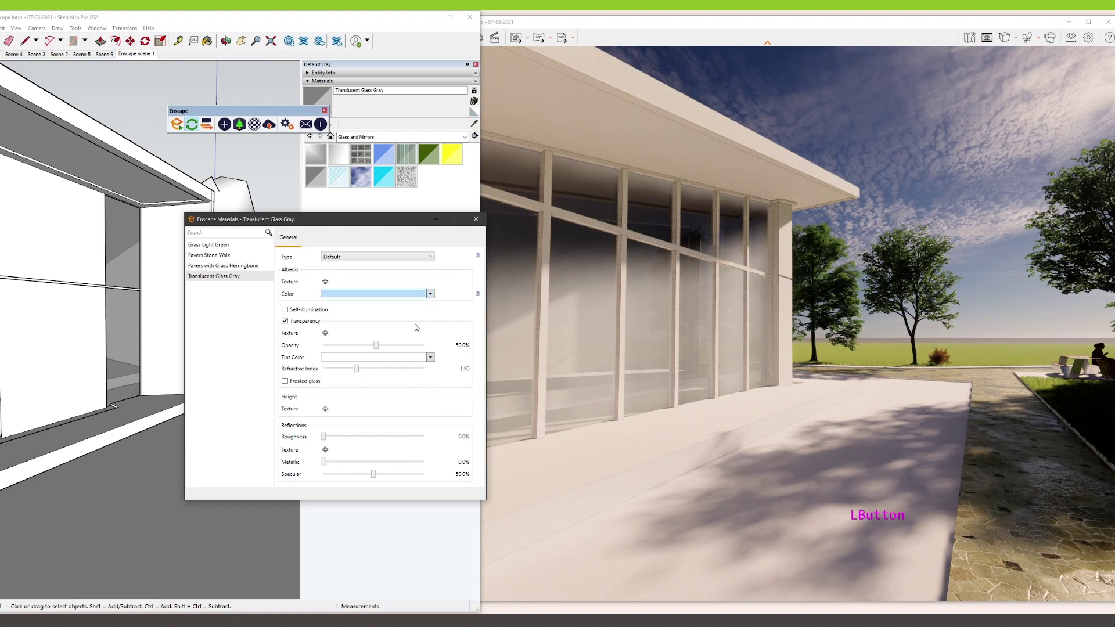
Switch the glass transparency off and on, try an opacity of 95% and reduce it to 41%.
left_click(289, 324)
left_click(289, 324)
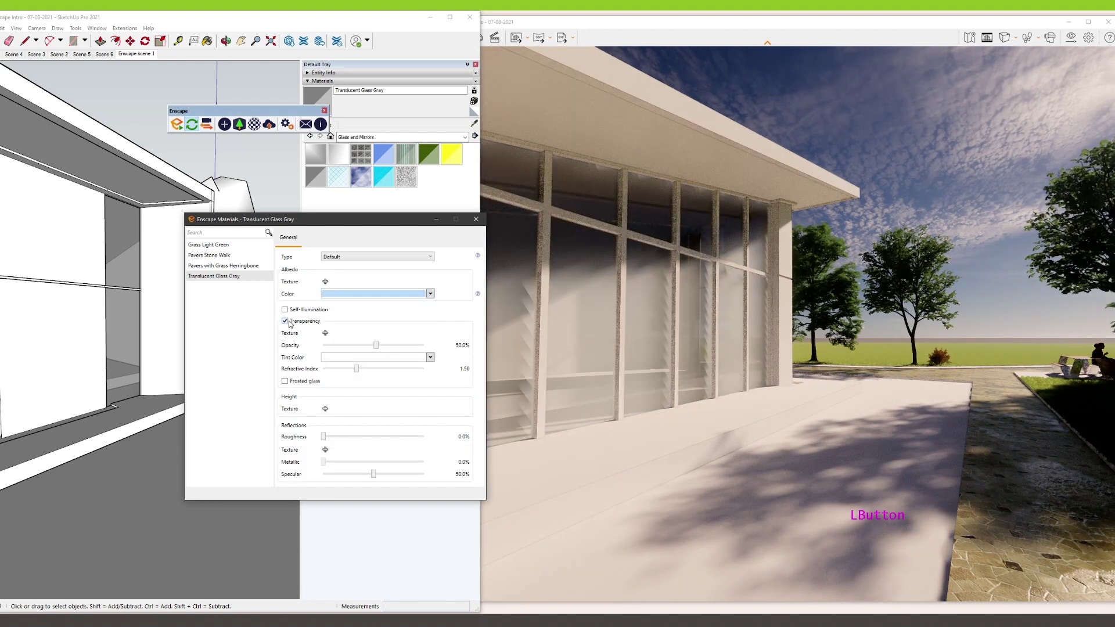
left_click_drag(376, 347, 426, 344)
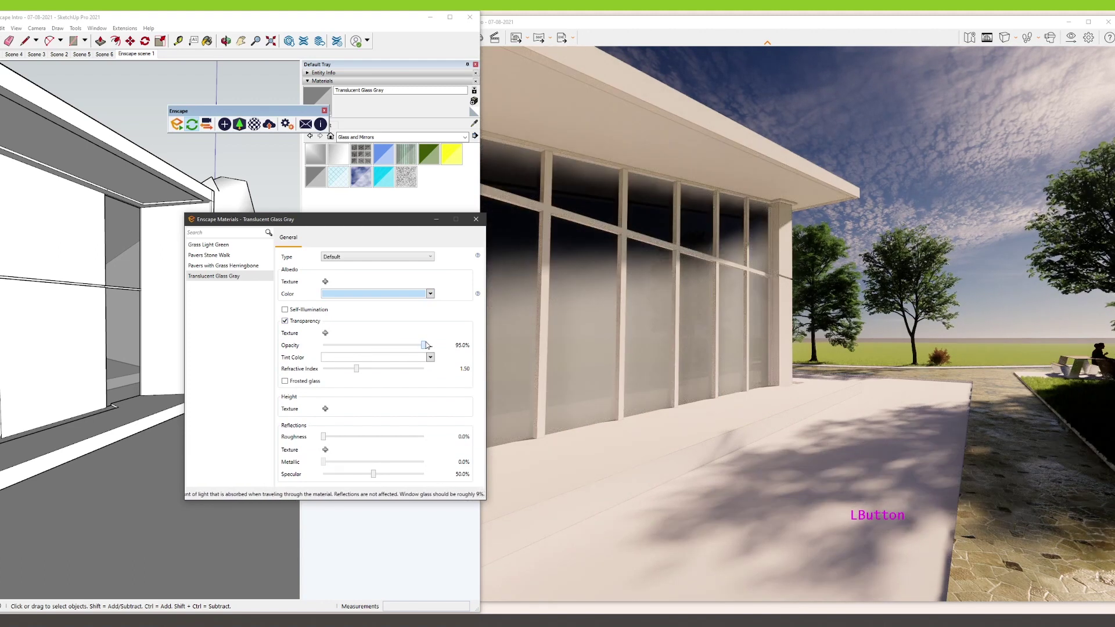
left_click_drag(423, 345, 423, 345)
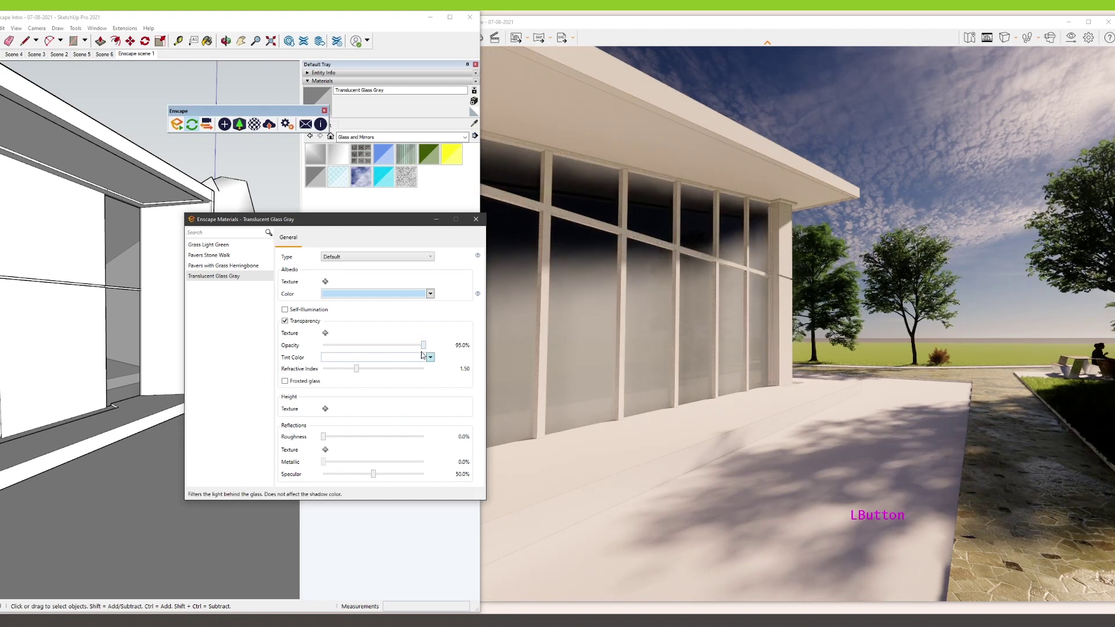
mouse_move(423, 344)
left_mouse_down()
mouse_move(349, 345)
mouse_move(367, 353)
left_mouse_up()
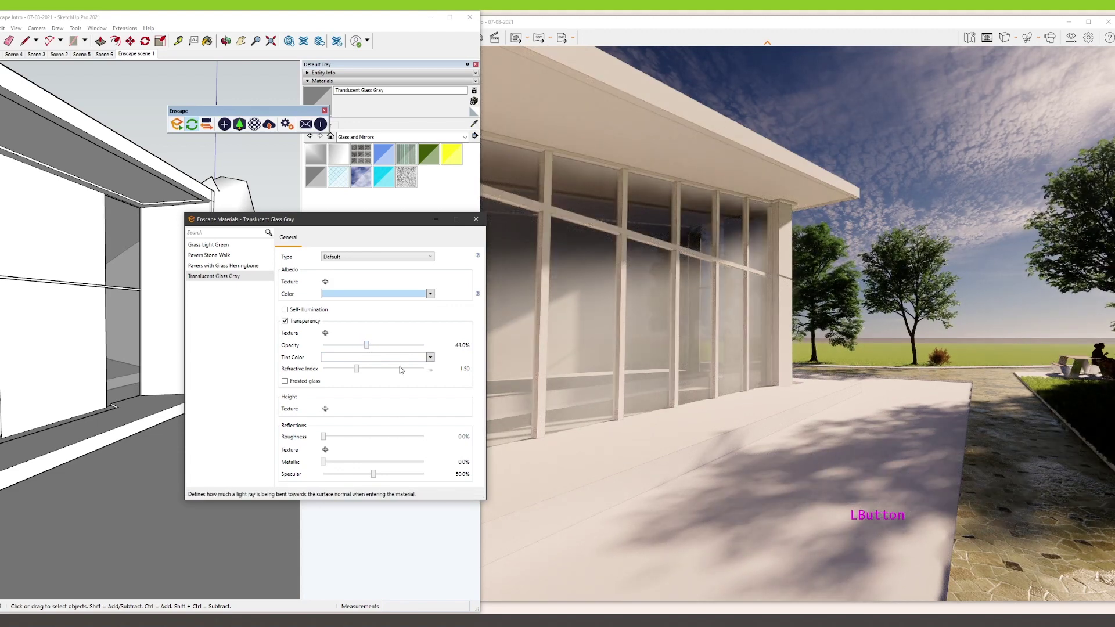
Try a strong red tint color, #C42C2C, on the glass and view the side window wall in the render.
left_click(430, 357)
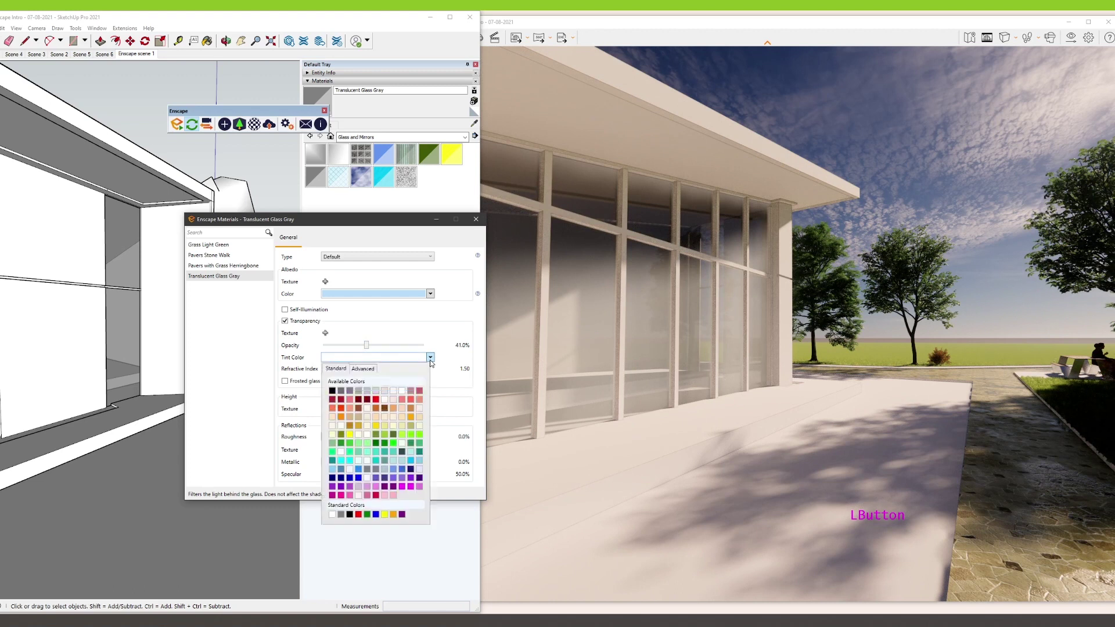
left_click(363, 369)
left_click(399, 386)
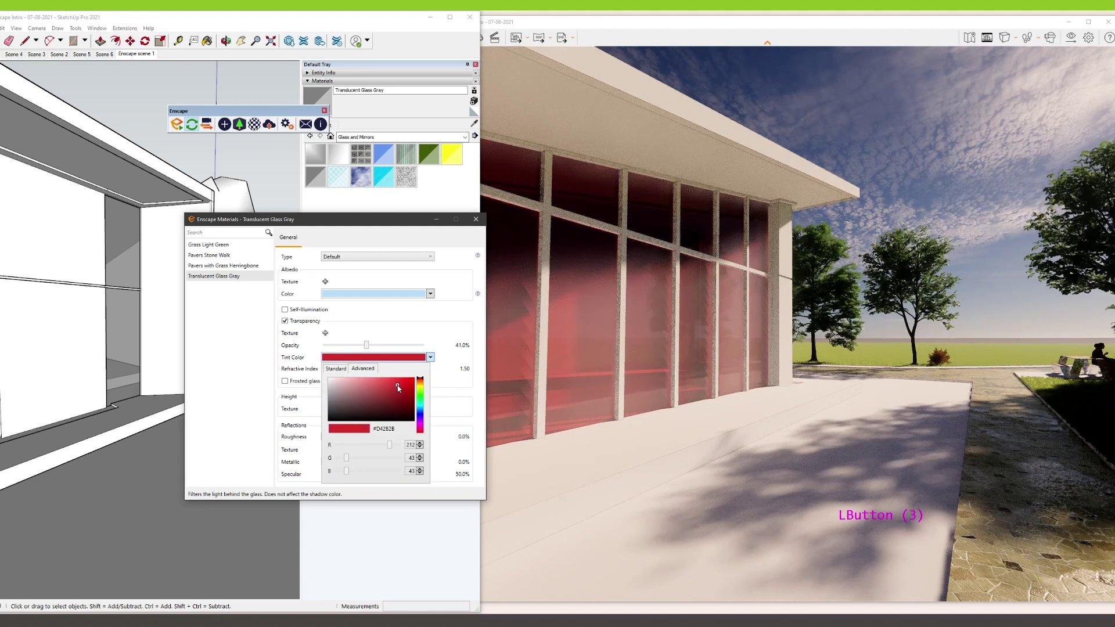
left_click(395, 387)
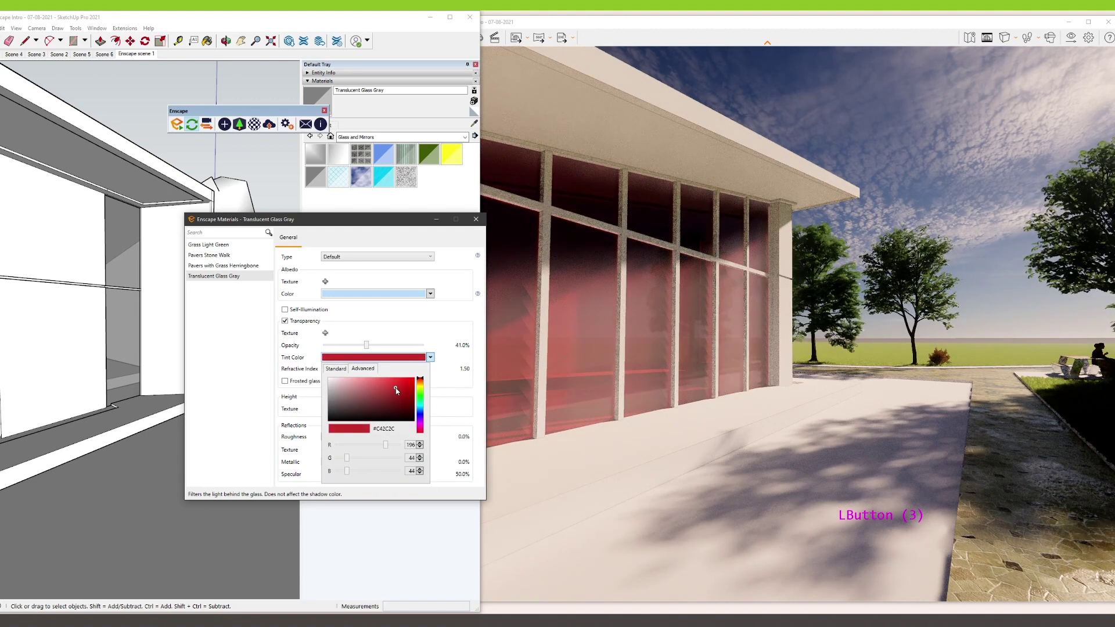
scroll(757, 322, "up", 6)
right_click(757, 321)
right_click_drag(757, 322, 601, 380)
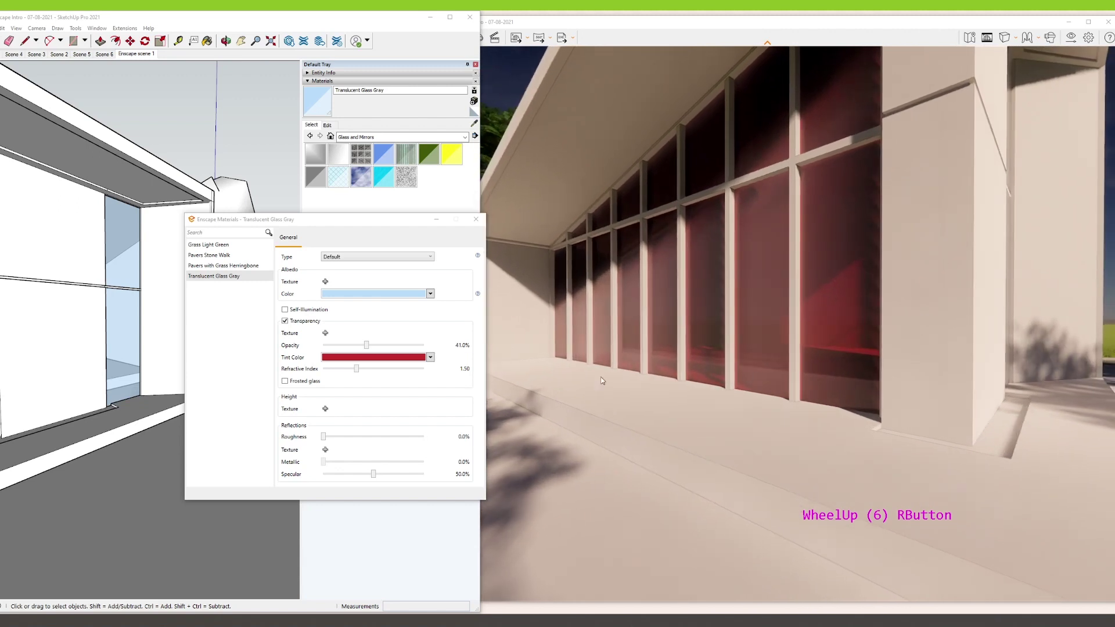
Set the glass tint color to near-white #FAFAFA and the refractive index to 1.87.
left_click(347, 358)
mouse_move(351, 391)
left_mouse_down()
mouse_move(300, 371)
mouse_move(361, 412)
left_mouse_up()
left_click_drag(356, 405, 329, 381)
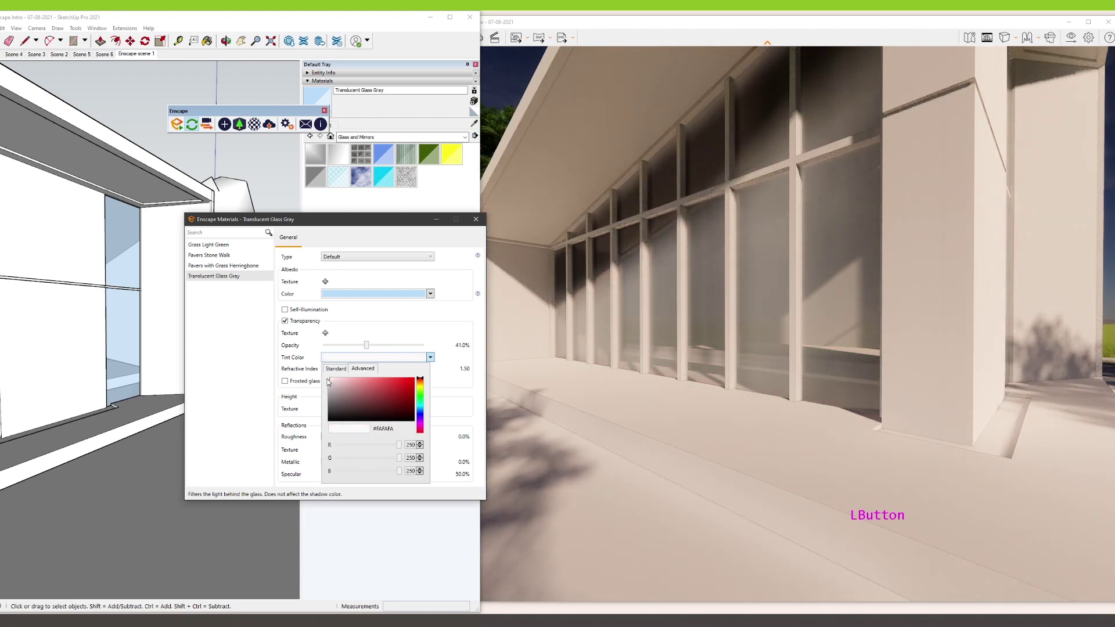
left_click(456, 334)
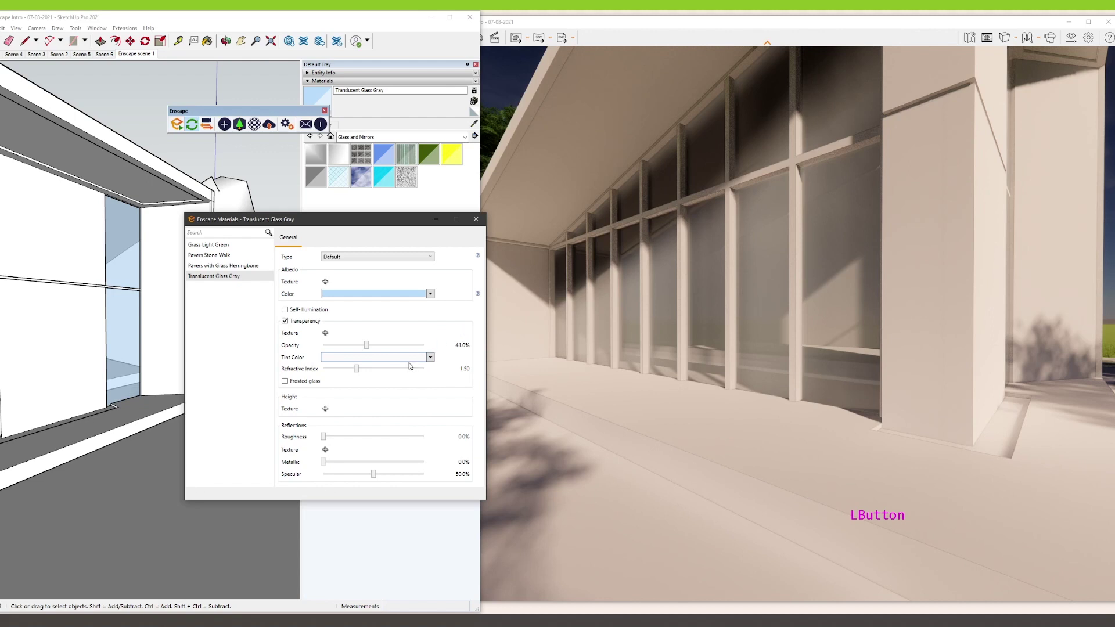
left_click_drag(357, 371, 388, 375)
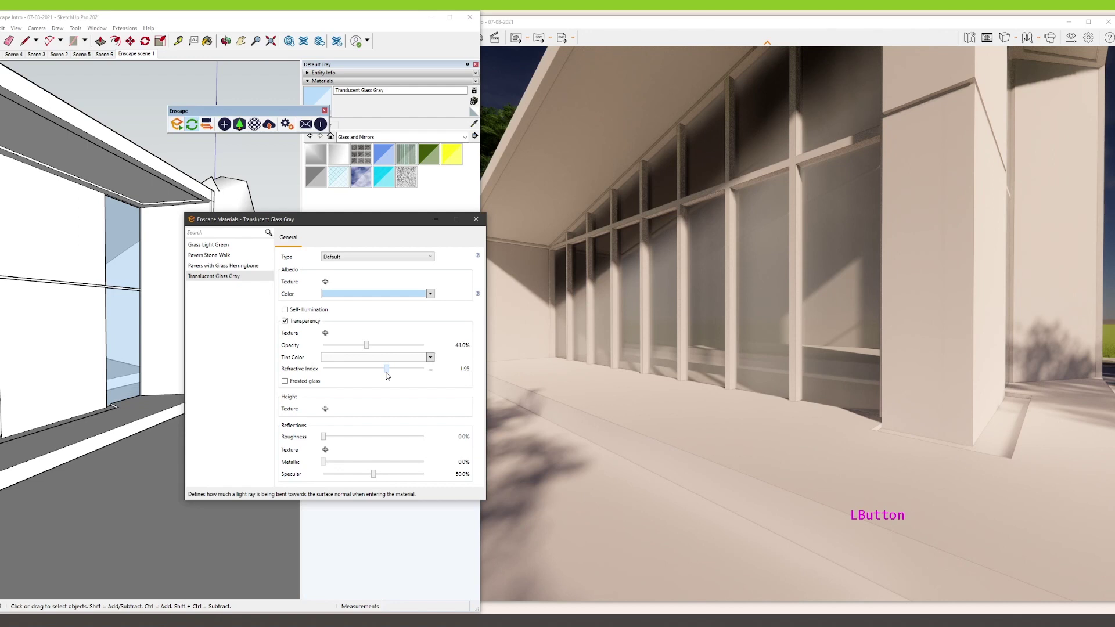
left_click_drag(387, 373, 382, 372)
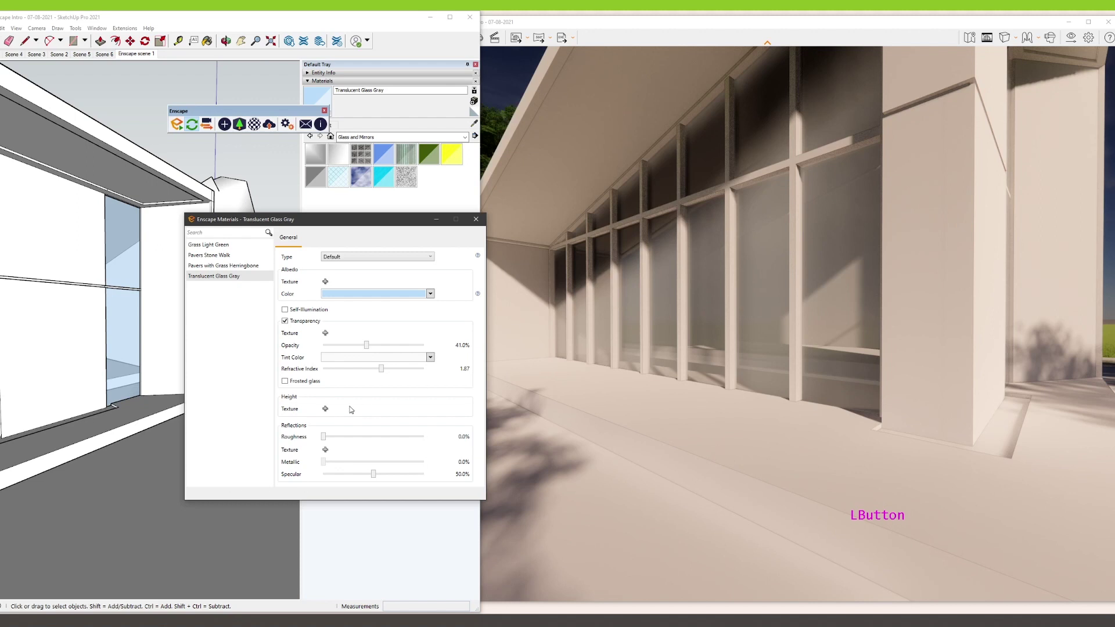
Turn on frosted glass for the material, view the window wall in the render and turn it off again.
left_click(308, 384)
right_click_drag(633, 299, 853, 296)
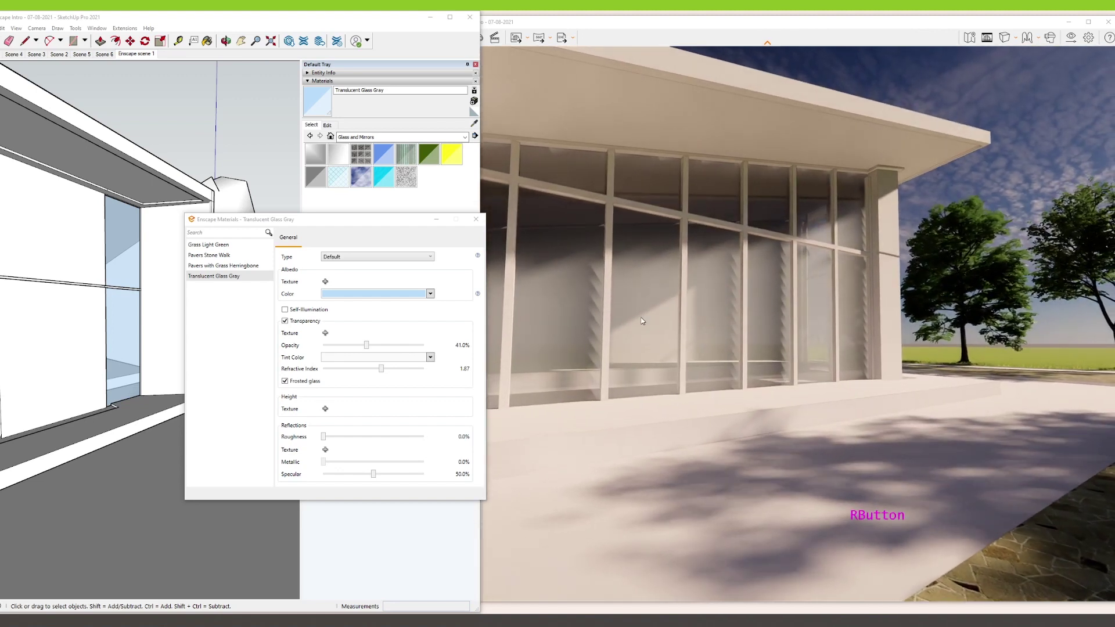
left_click(304, 384)
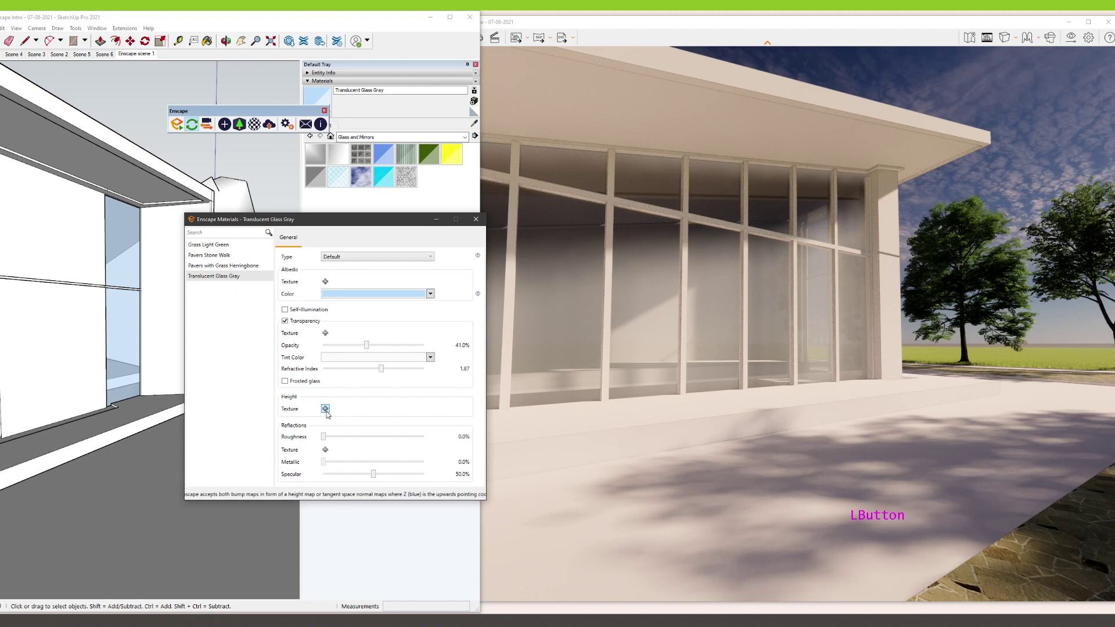
scroll(349, 413, "down", 2)
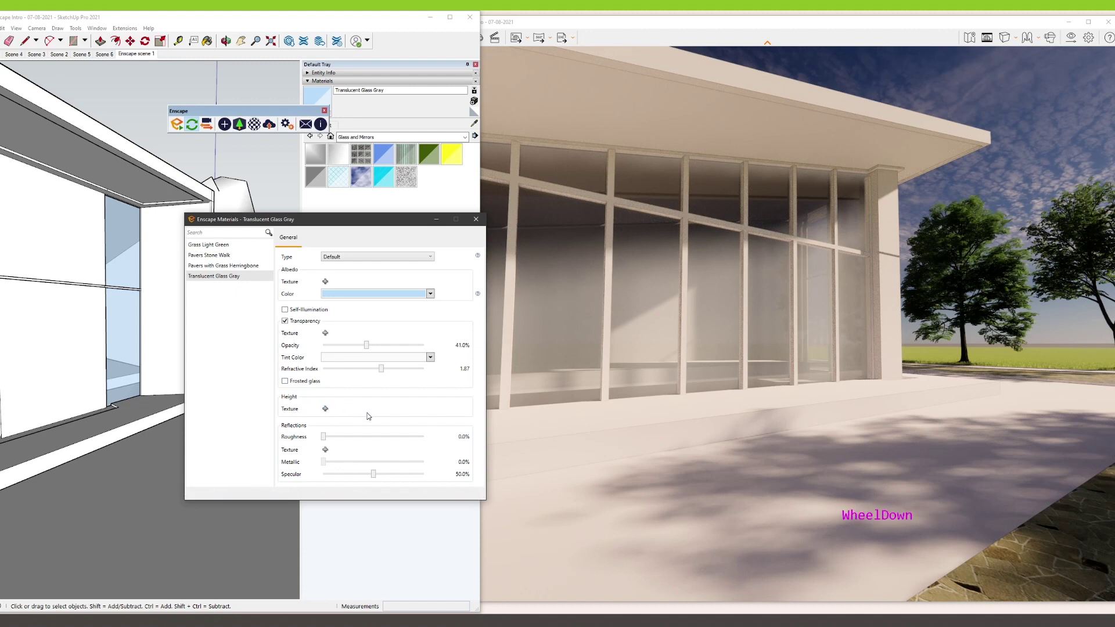
Try 100% roughness on the glass, inspect the panes up close in the render and set it back to 0%.
left_click_drag(324, 438, 455, 442)
scroll(646, 368, "up", 8)
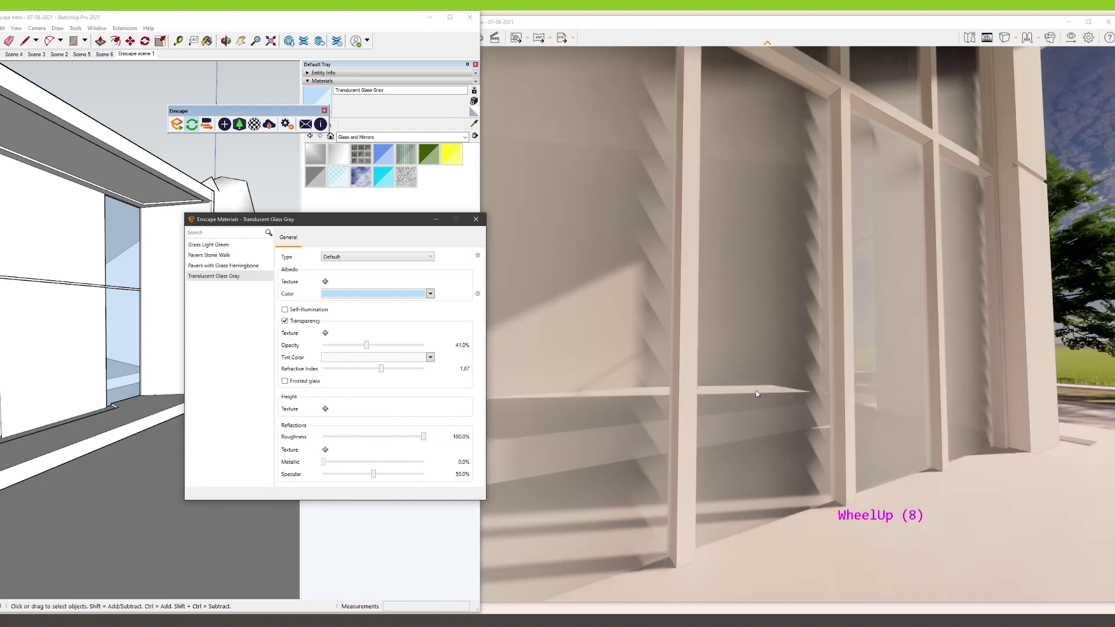
right_click_drag(759, 311, 630, 454)
left_click_drag(430, 438, 322, 443)
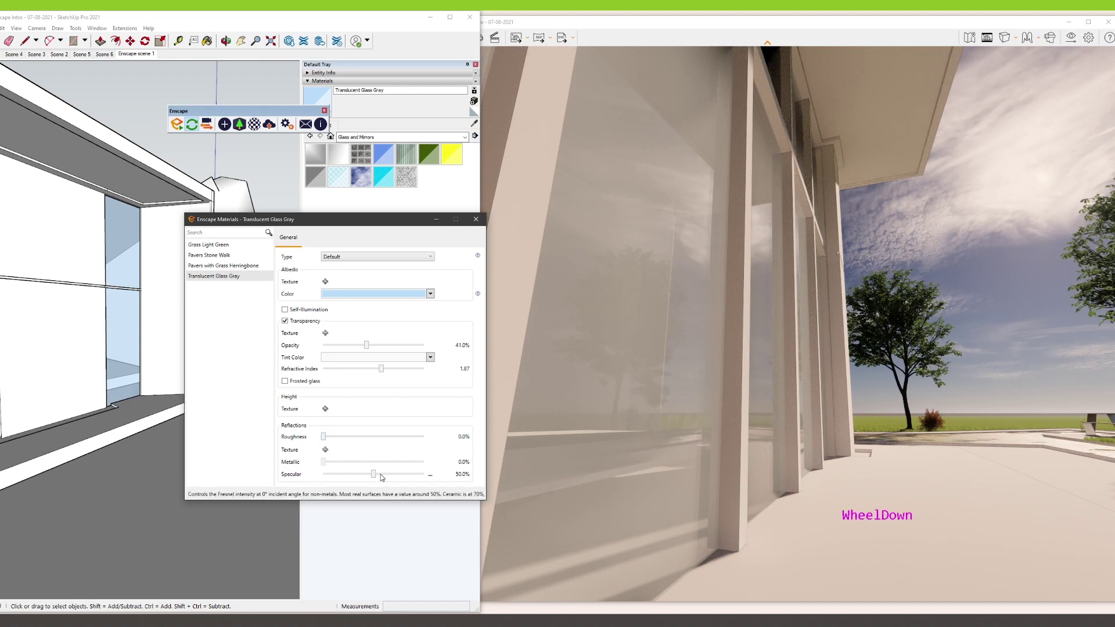
Try 0% specular on the glass, raise it to 92.5% and view the reflections around the building.
left_click_drag(374, 475, 316, 482)
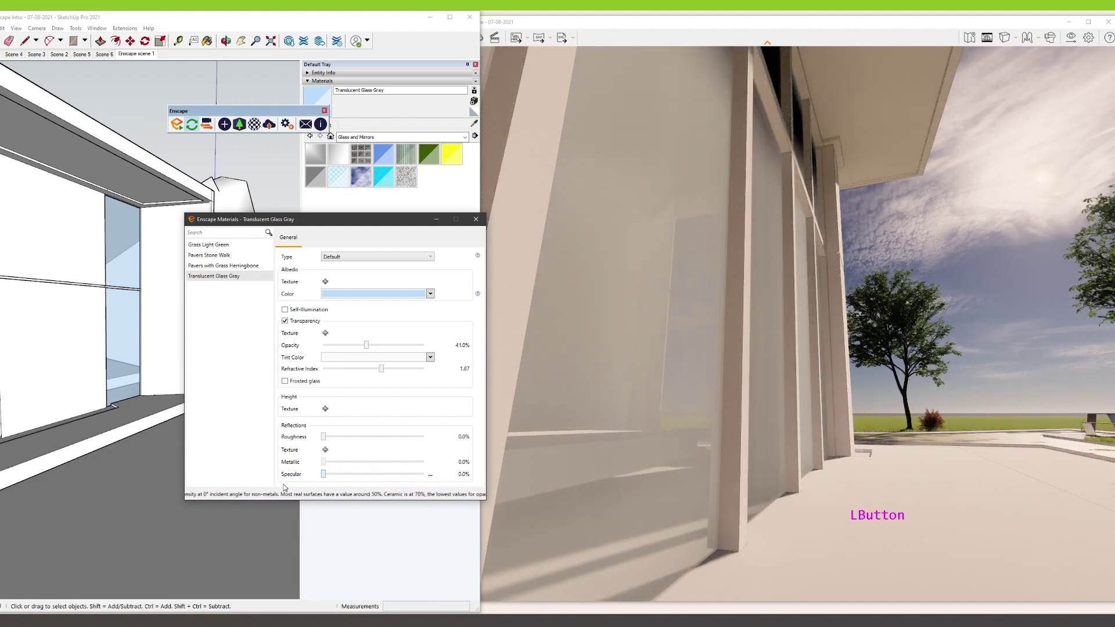
left_click_drag(323, 474, 416, 476)
right_click_drag(789, 325, 913, 373)
left_click_drag(914, 374, 810, 354)
right_click_drag(960, 388, 1062, 392)
scroll(795, 320, "down", 8)
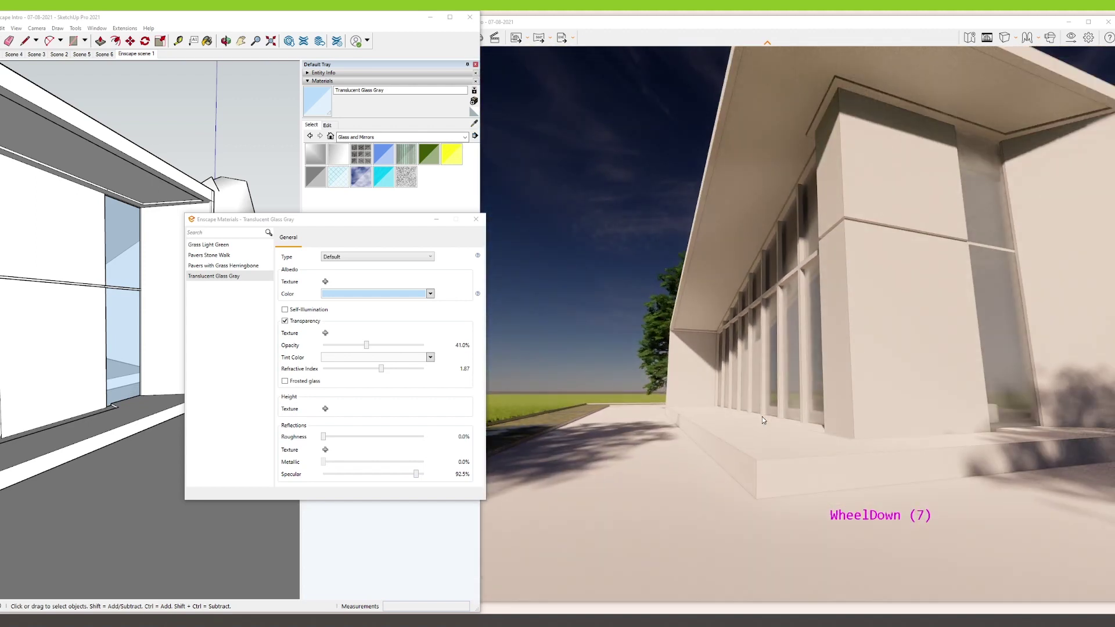
right_click_drag(795, 319, 726, 319)
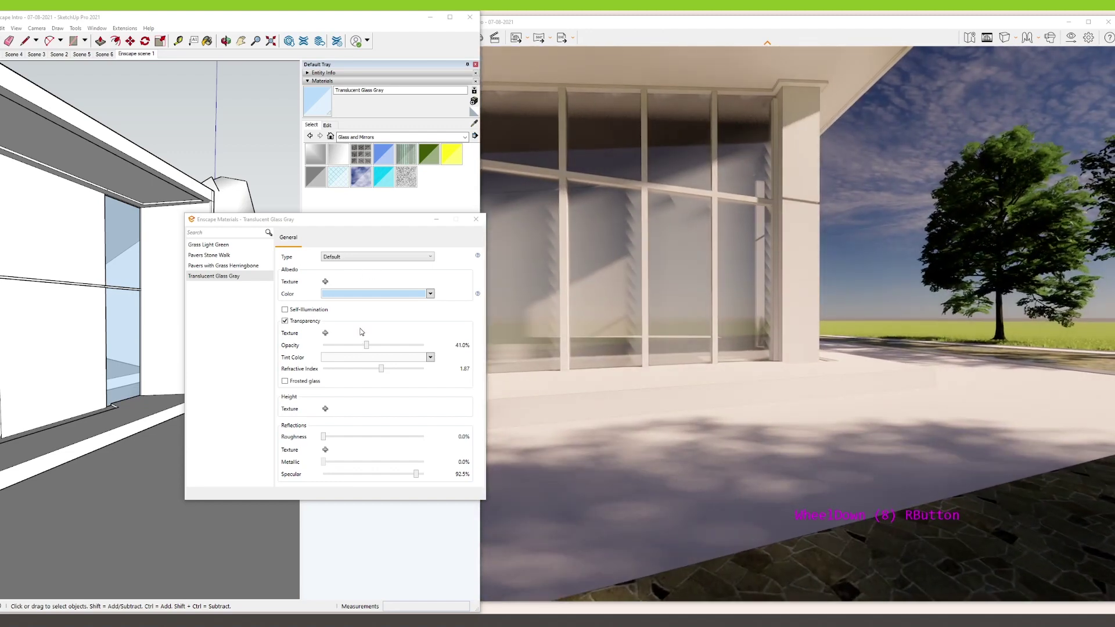
Set the glass opacity to 69% and view the whole building from the lawn.
left_click_drag(364, 345, 395, 350)
right_click_drag(766, 326, 746, 287)
scroll(757, 368, "down", 10)
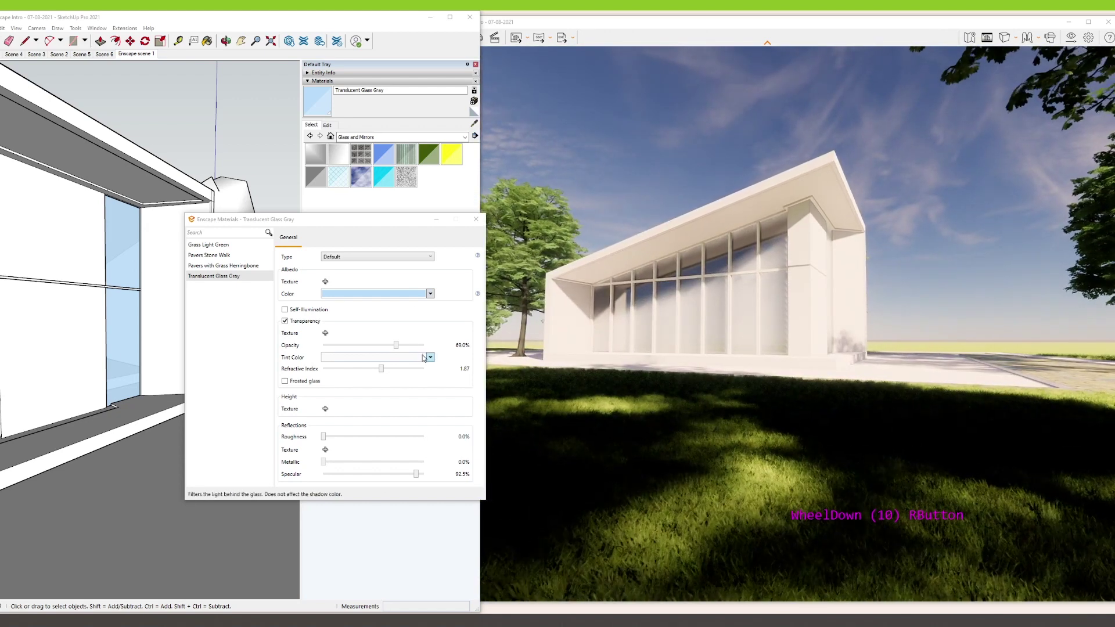
Set the glass tint color to dark navy blue and its albedo color to a dark slate blue.
left_click(389, 357)
mouse_move(346, 393)
left_mouse_down()
mouse_move(310, 423)
mouse_move(357, 390)
mouse_move(373, 406)
left_mouse_up()
left_click(420, 415)
left_click(360, 292)
left_click(361, 305)
mouse_move(373, 329)
left_mouse_down()
mouse_move(395, 325)
mouse_move(366, 342)
left_mouse_up()
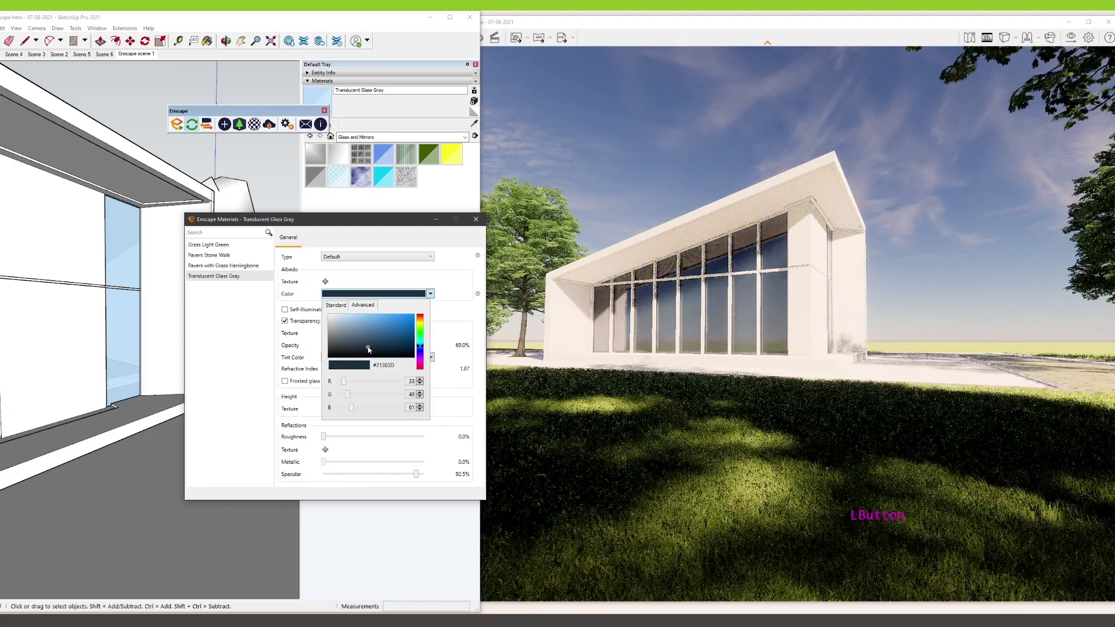
View the building from a distance in the render and lower the glass opacity to 21.7%.
mouse_move(755, 314)
right_mouse_down()
mouse_move(580, 313)
mouse_move(745, 319)
right_mouse_up()
scroll(746, 320, "down", 4)
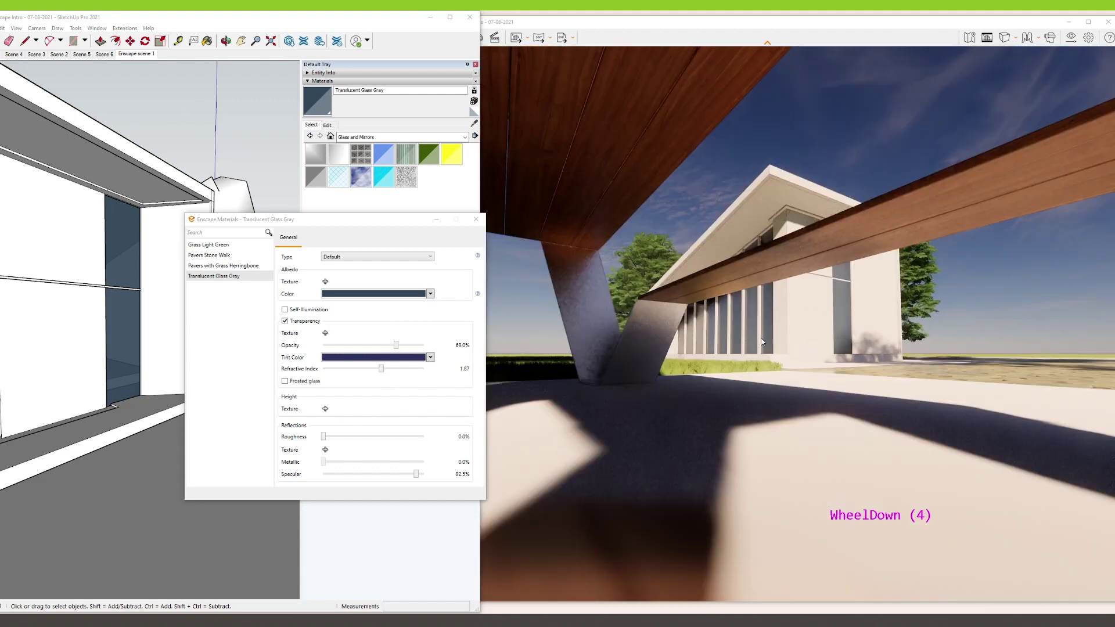
scroll(764, 341, "up", 2)
left_click_drag(393, 344, 346, 352)
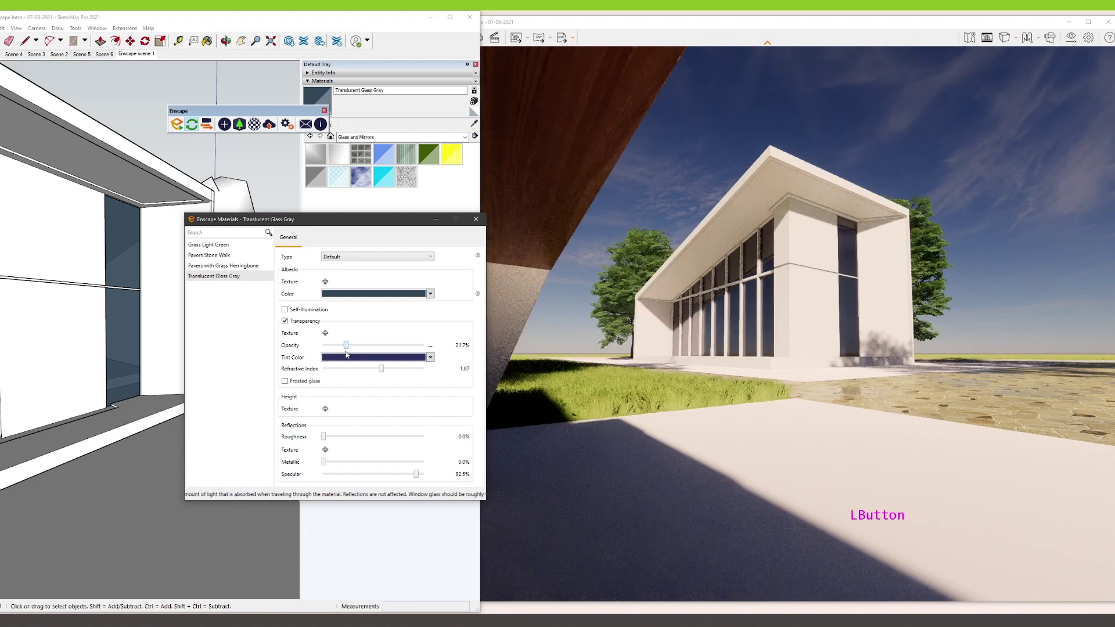
Set the glass opacity to about 74%, view its reflections at dusk, and close the material settings.
left_click_drag(425, 347, 337, 351)
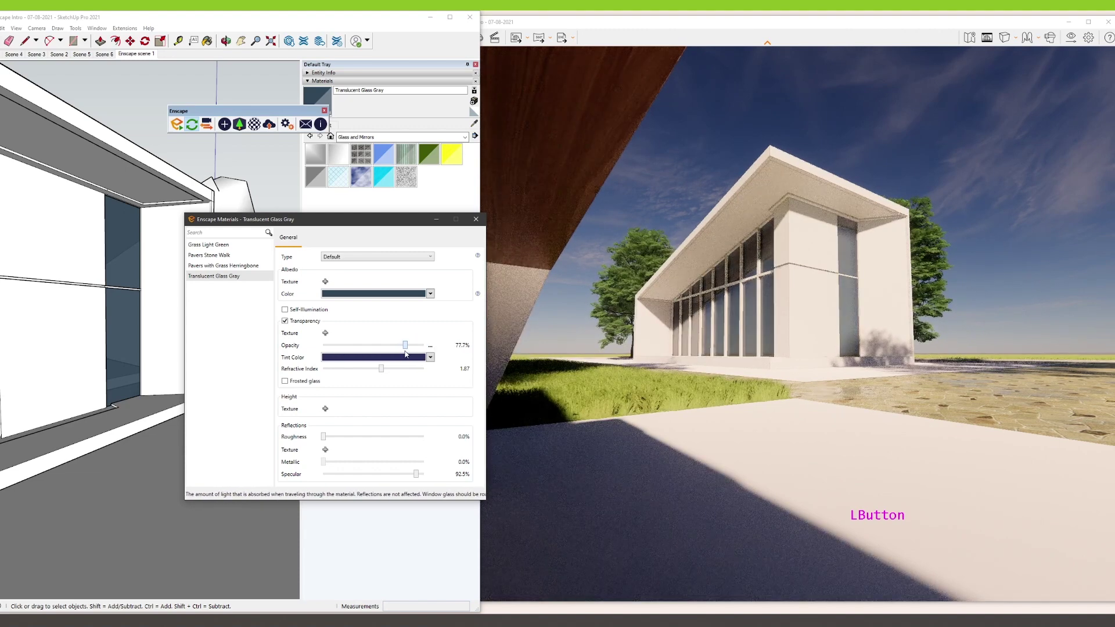
right_click_drag(757, 322, 578, 325)
right_click_drag(746, 325, 714, 328)
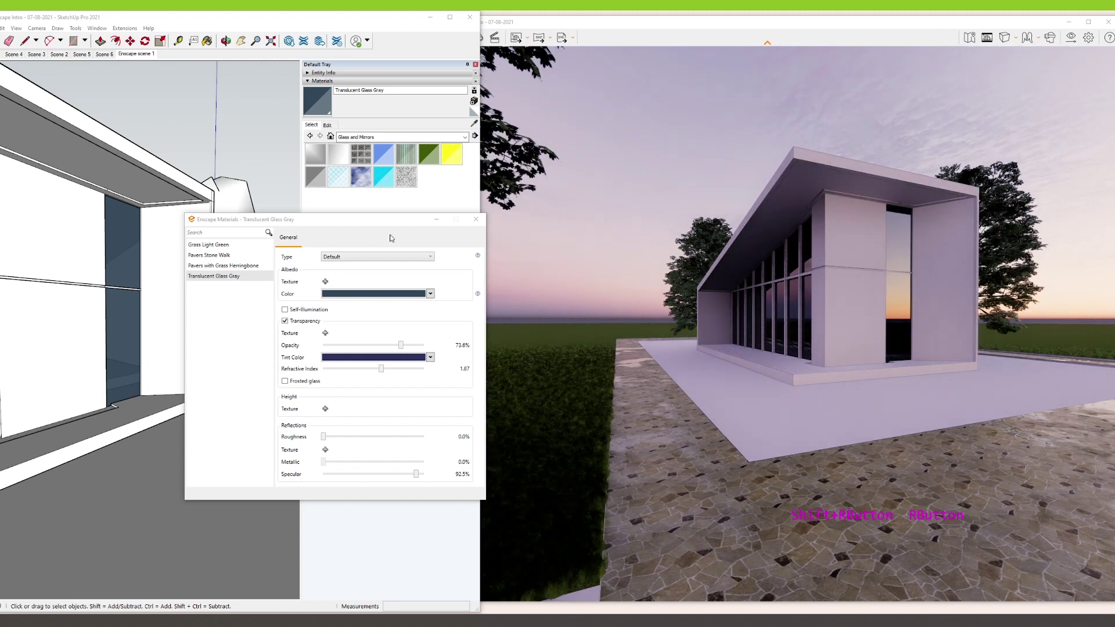
left_click(474, 220)
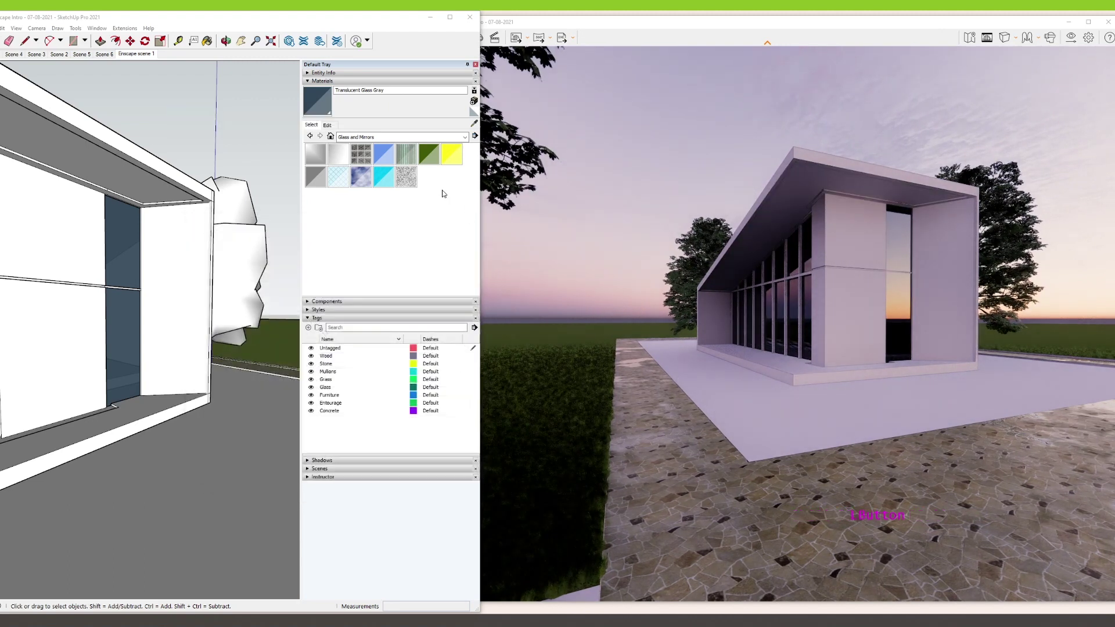
Paint the ground surface around the building with the Water Stream material from the Water collection.
left_click(457, 137)
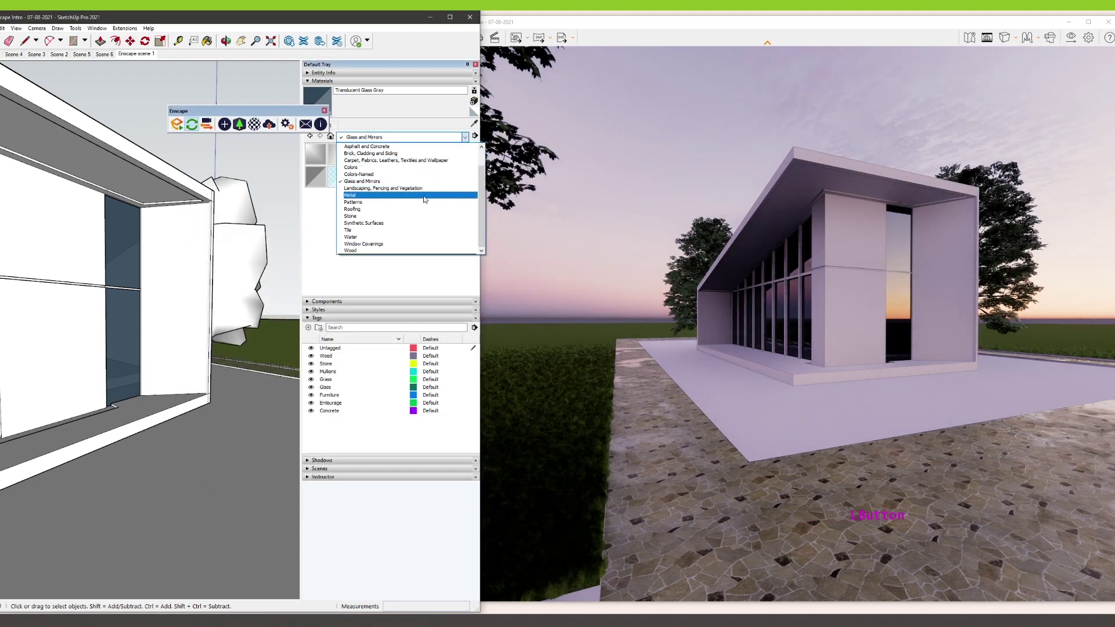
left_click(407, 237)
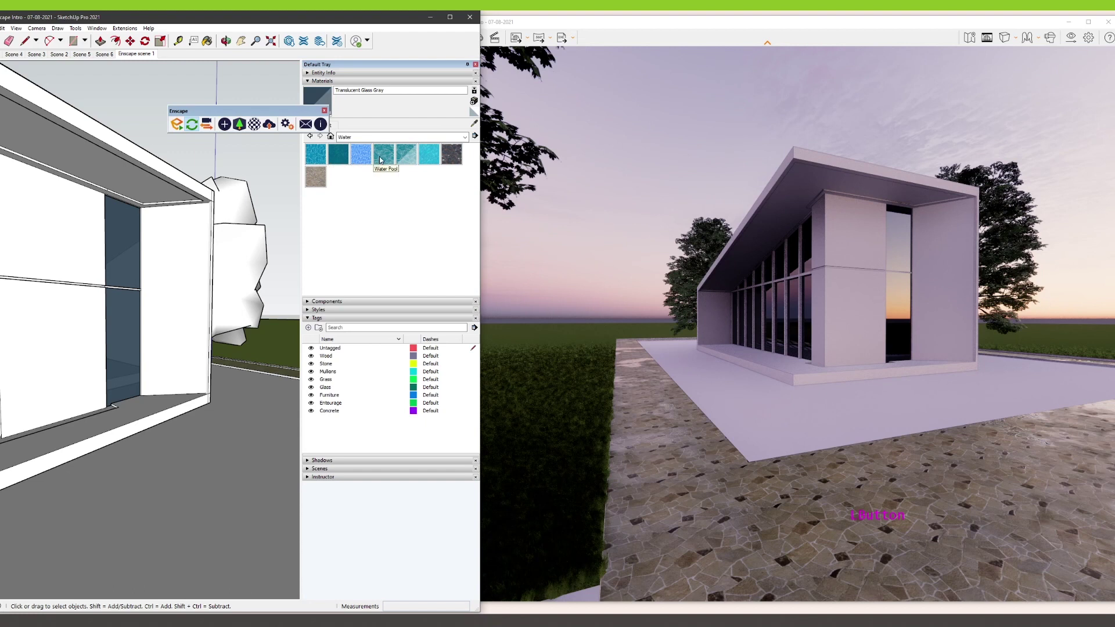
left_click(452, 156)
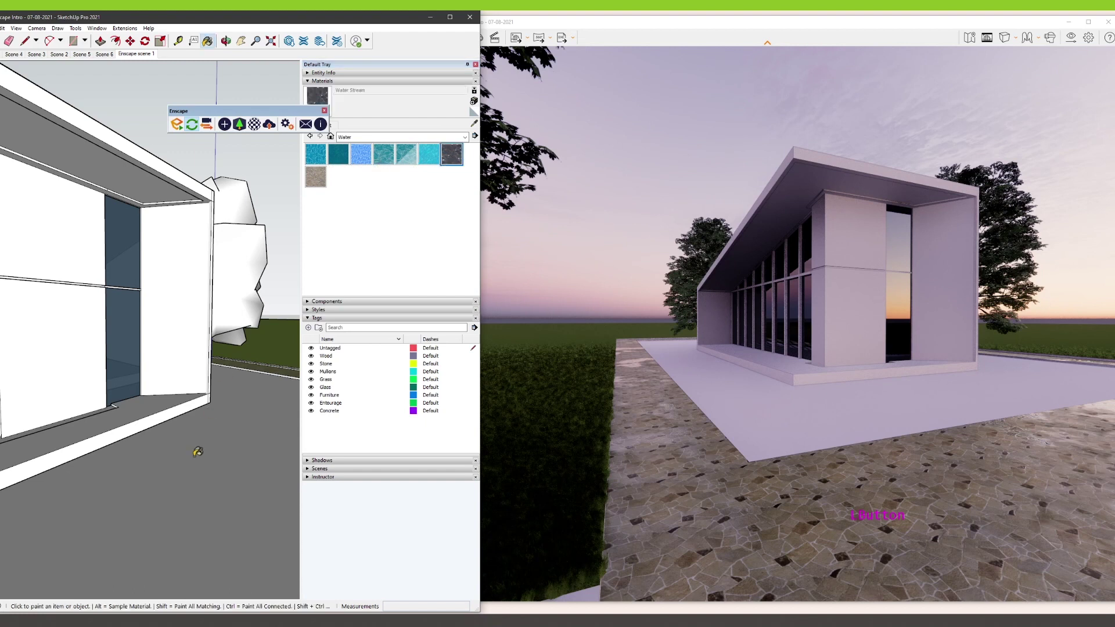
key("space")
triple_click(197, 455)
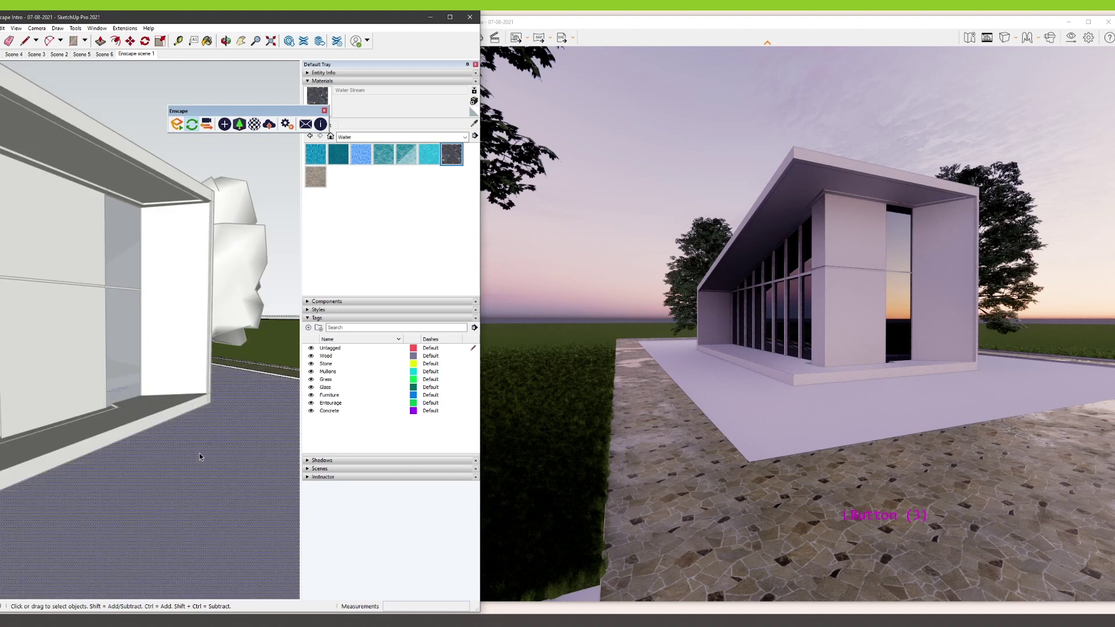
key("b")
left_click(200, 452)
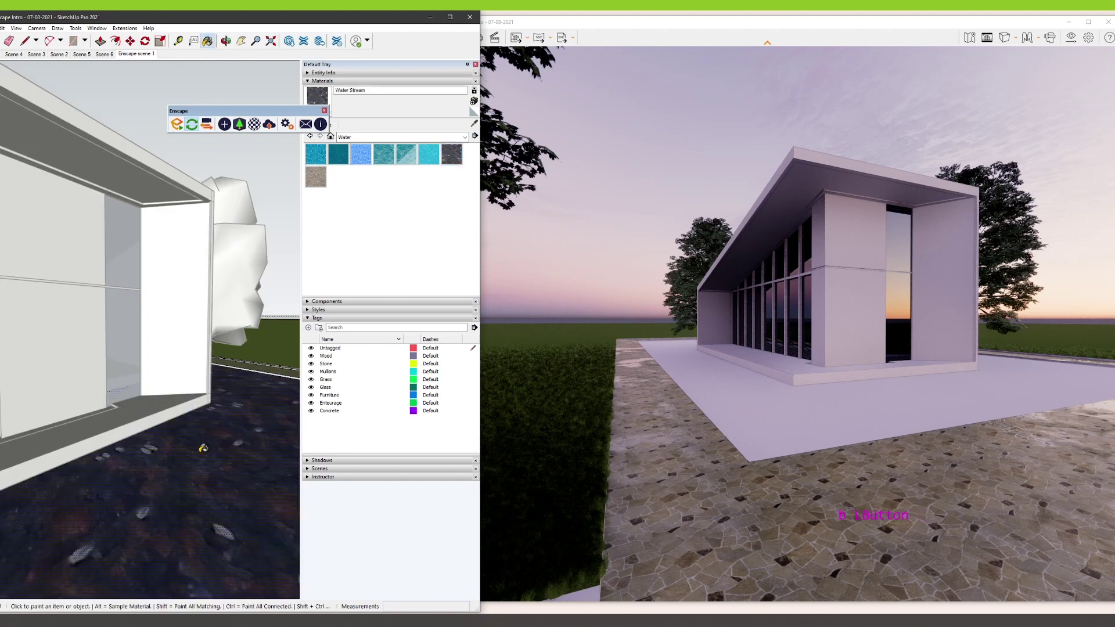
key("Escape")
Return the render to daylight, view the water around the building, and check the Water Stream texture settings.
right_click_drag(858, 382, 791, 390, "shift")
mouse_move(715, 398)
right_mouse_down()
mouse_move(804, 403)
mouse_move(733, 458)
mouse_move(650, 426)
mouse_move(645, 386)
mouse_move(668, 456)
mouse_move(722, 468)
mouse_move(699, 404)
mouse_move(648, 424)
right_mouse_up()
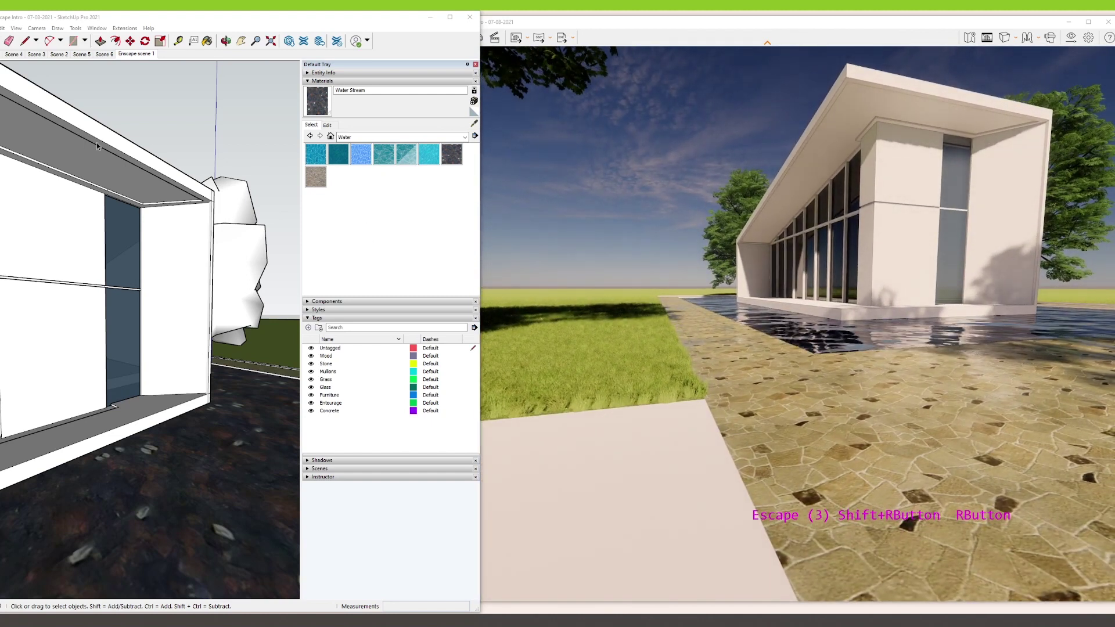
right_click_drag(797, 371, 786, 320)
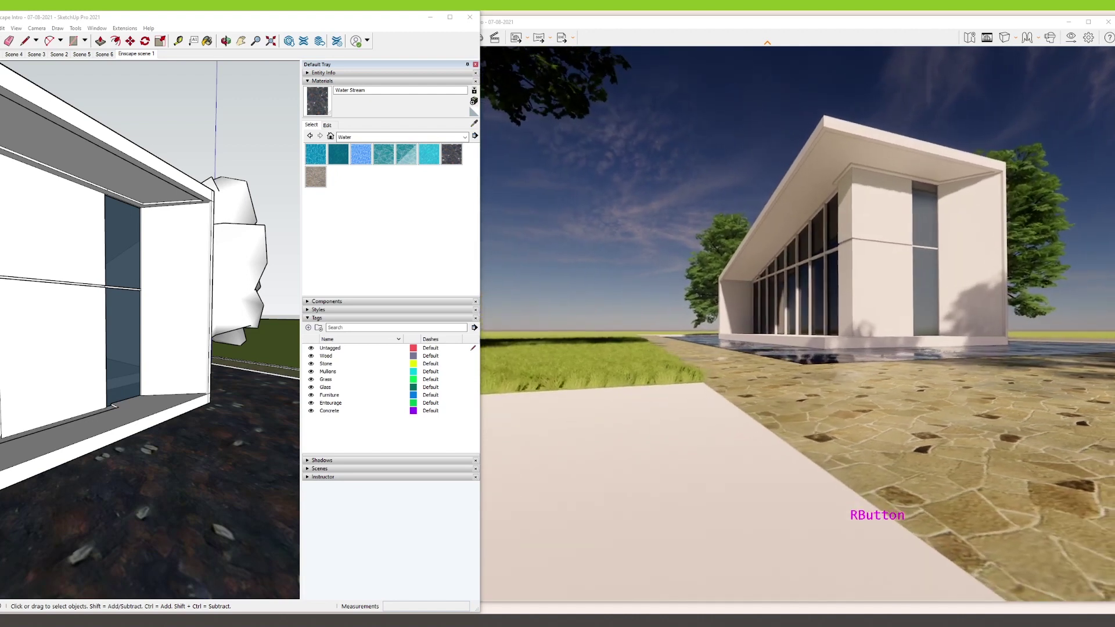
left_click_drag(768, 405, 778, 401)
left_click_drag(852, 514, 888, 518)
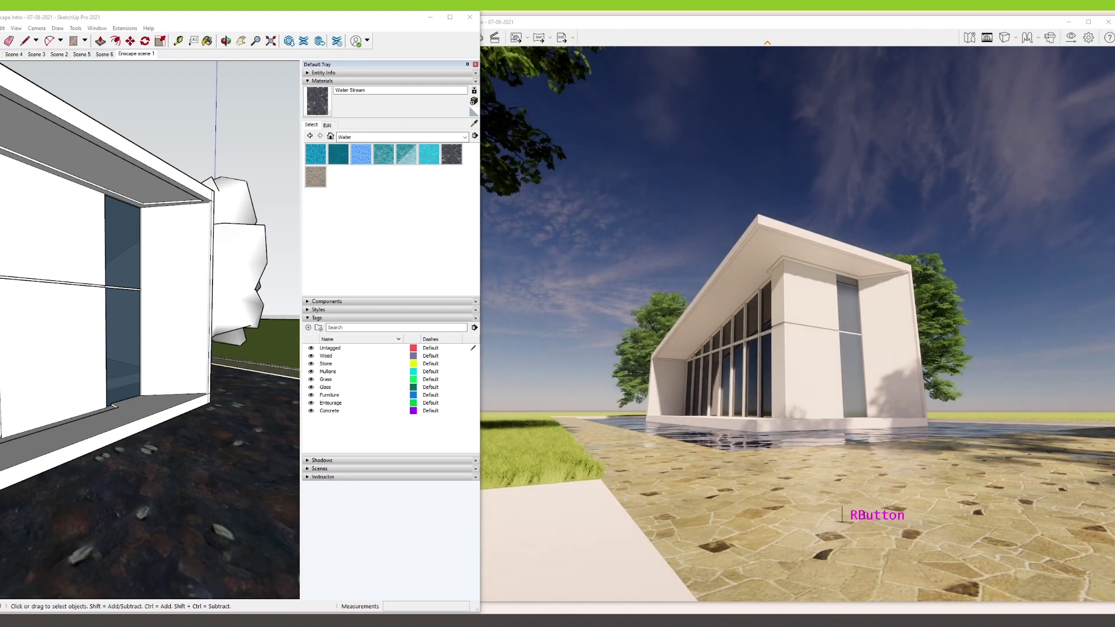
left_click(328, 125)
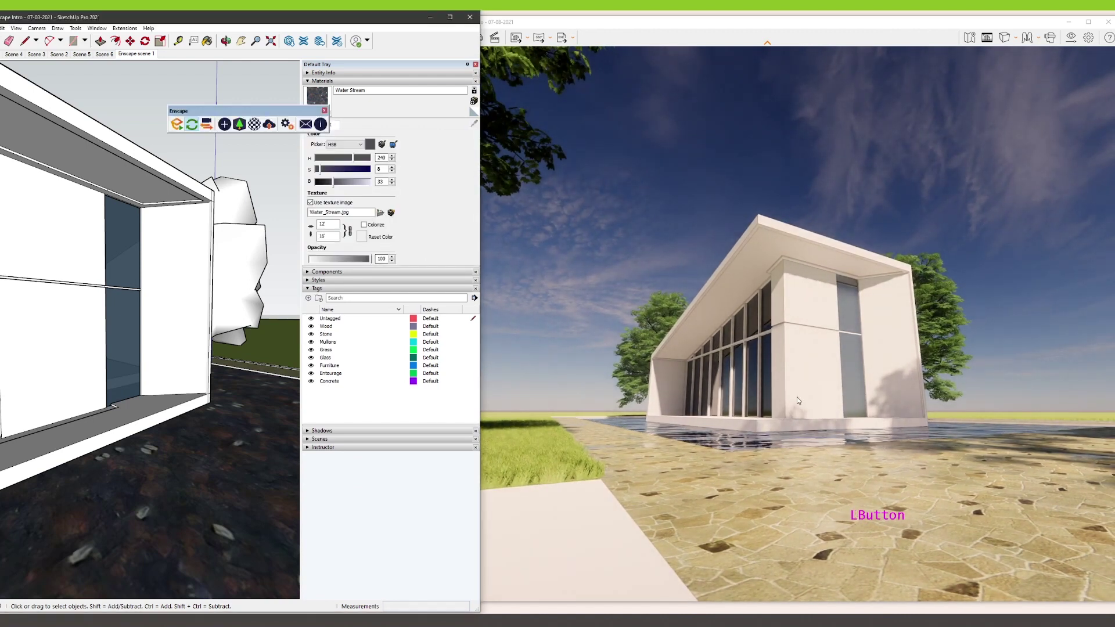
mouse_move(746, 272)
left_mouse_down()
mouse_move(806, 245)
mouse_move(763, 282)
left_mouse_up()
left_click(313, 125)
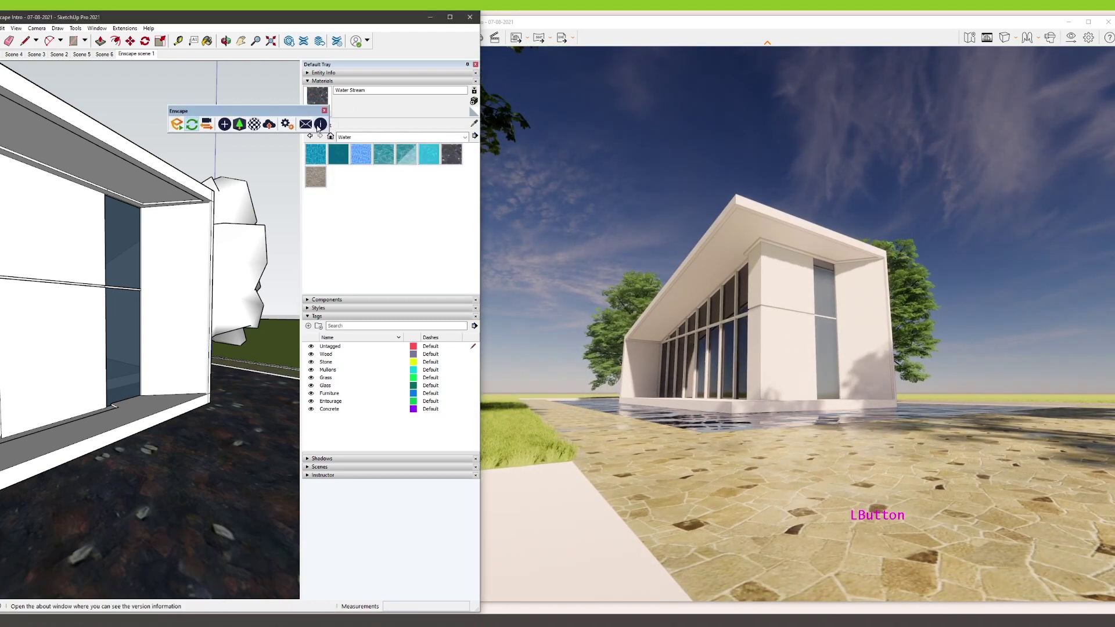
Paint the underside of the roof overhang with Wood Veneer 01 from the Wood collection.
left_click(464, 137)
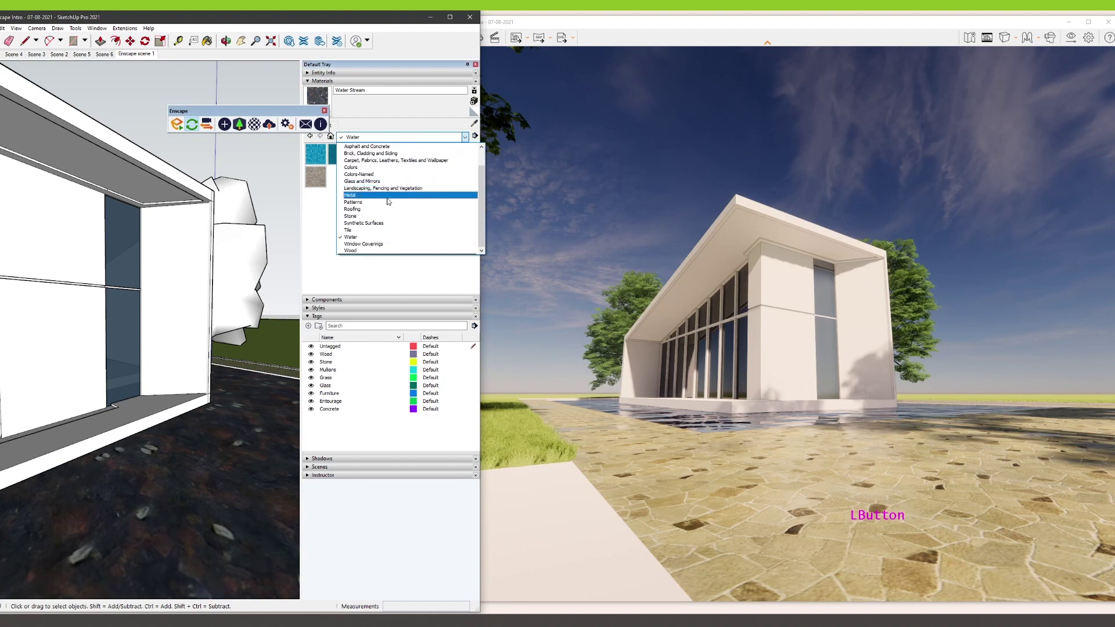
left_click(373, 251)
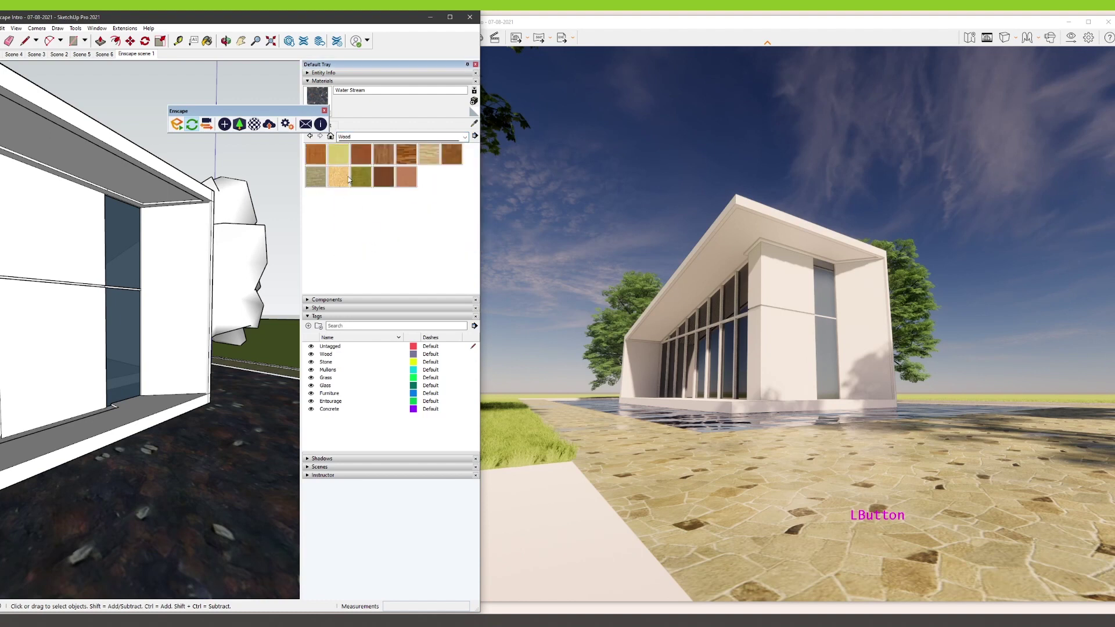
left_click(386, 184)
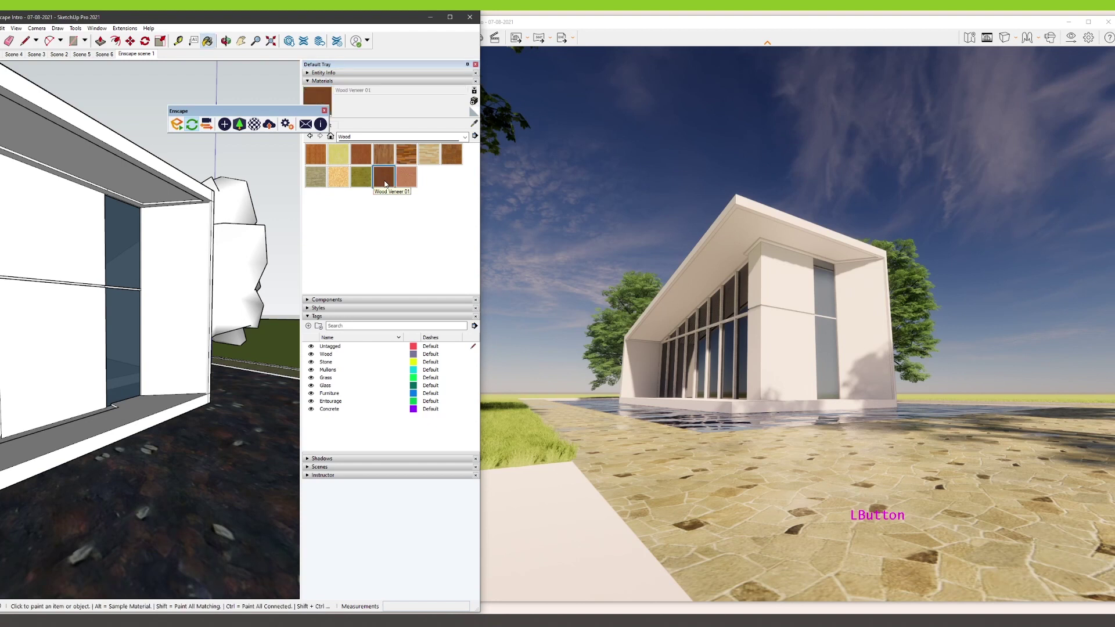
middle_click(149, 186)
key("space")
triple_click(135, 186)
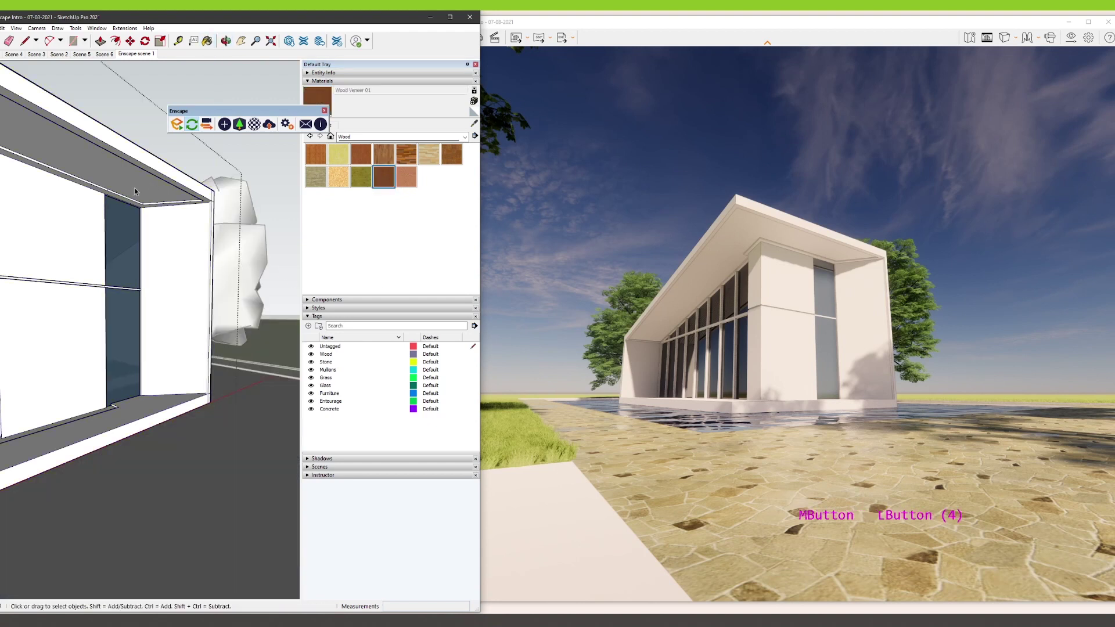
left_click(135, 191)
key("b")
left_click(140, 182)
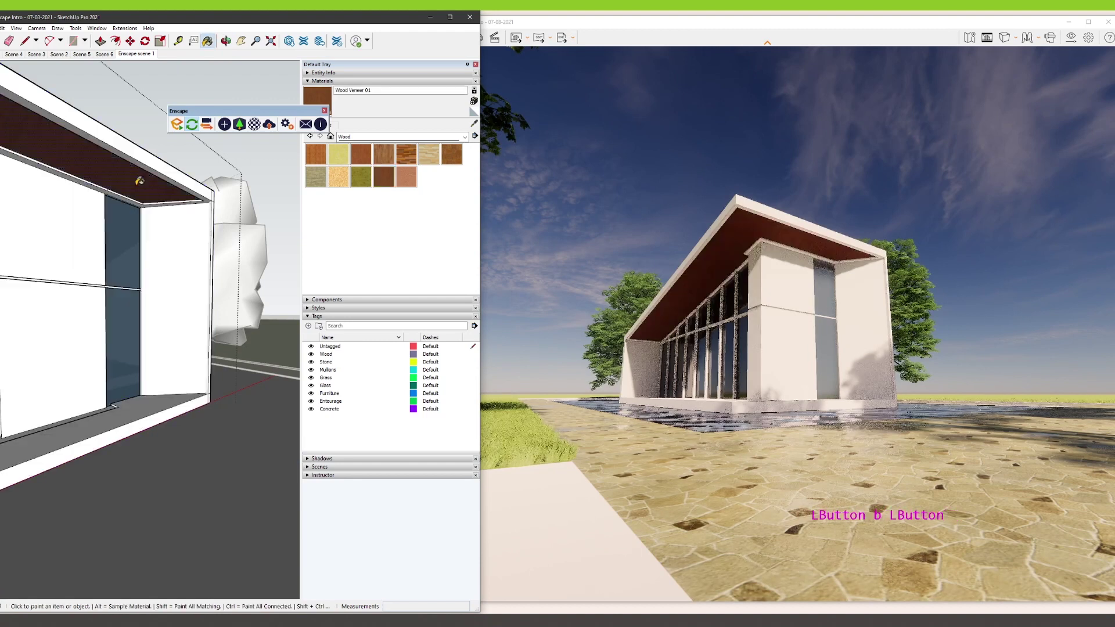
Paint the inner face of the side wall beside the narrow window with Wood Veneer 01.
key("space")
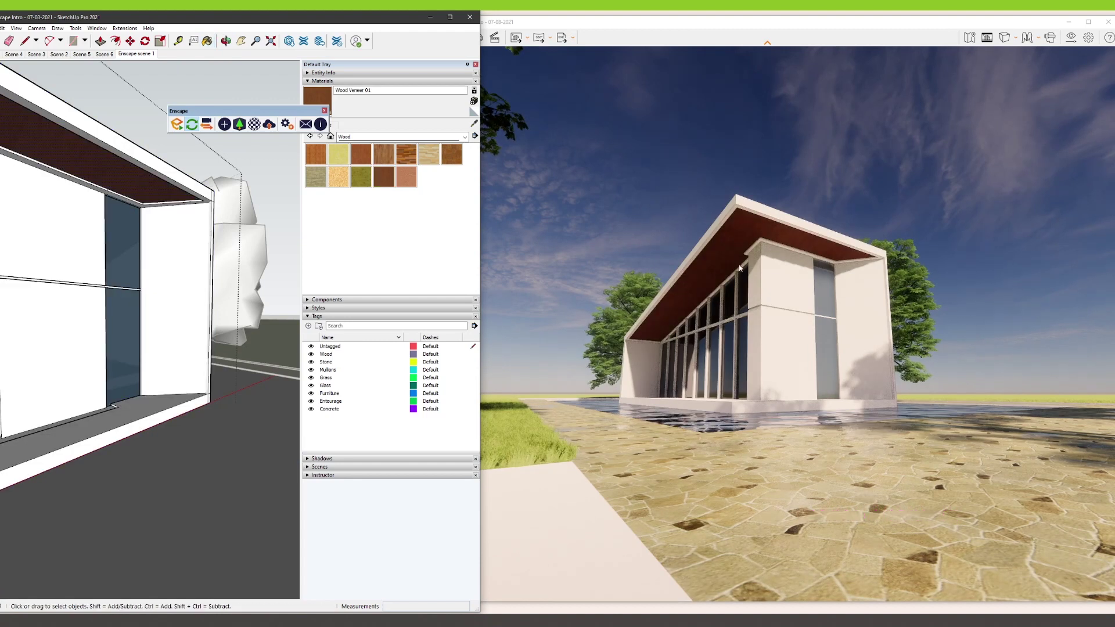
left_click(188, 294)
double_click(185, 289)
left_click(174, 266)
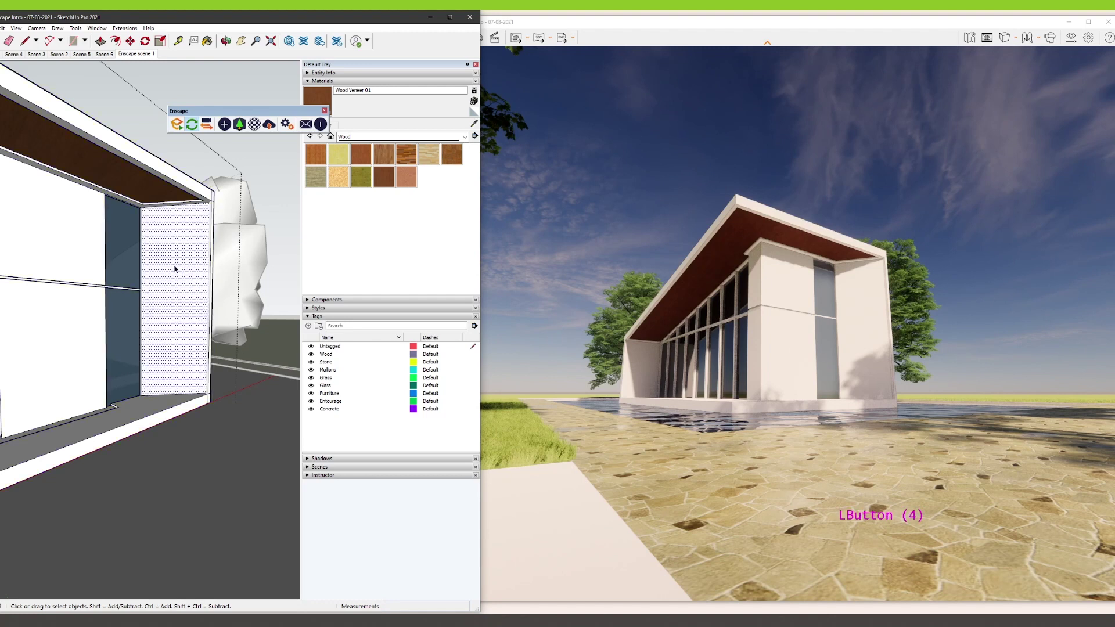
key("b")
left_click(177, 262)
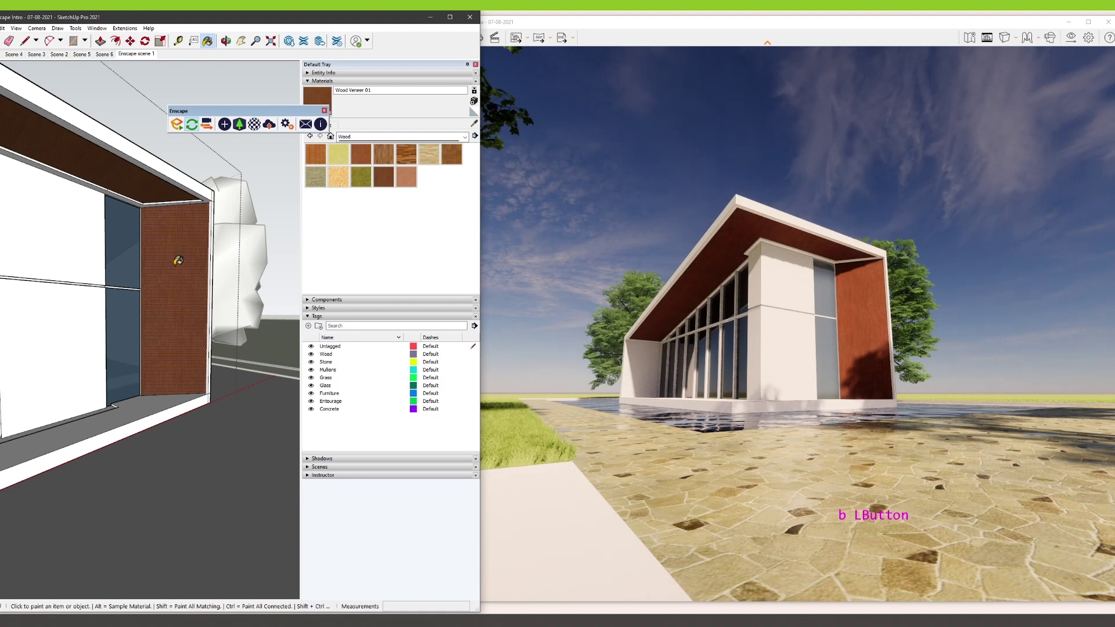
key("space")
key("Escape")
Examine the wood grain on the side wall and roof underside up close in the model and the render.
scroll(176, 228, "up", 13)
scroll(178, 231, "up", 1)
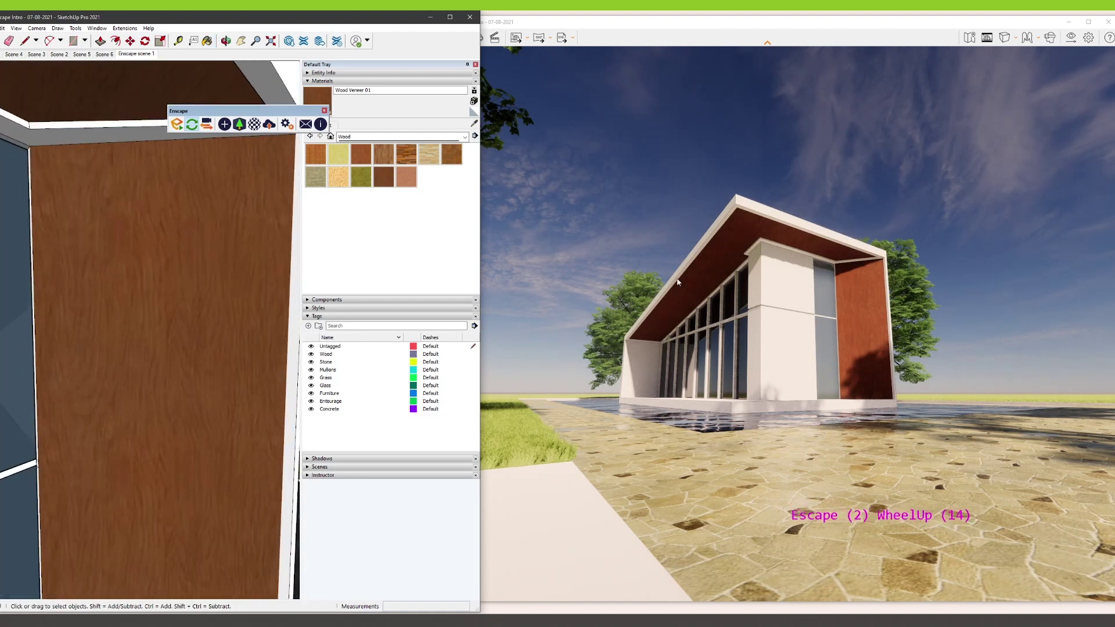
left_click(854, 298)
scroll(853, 276, "up", 1)
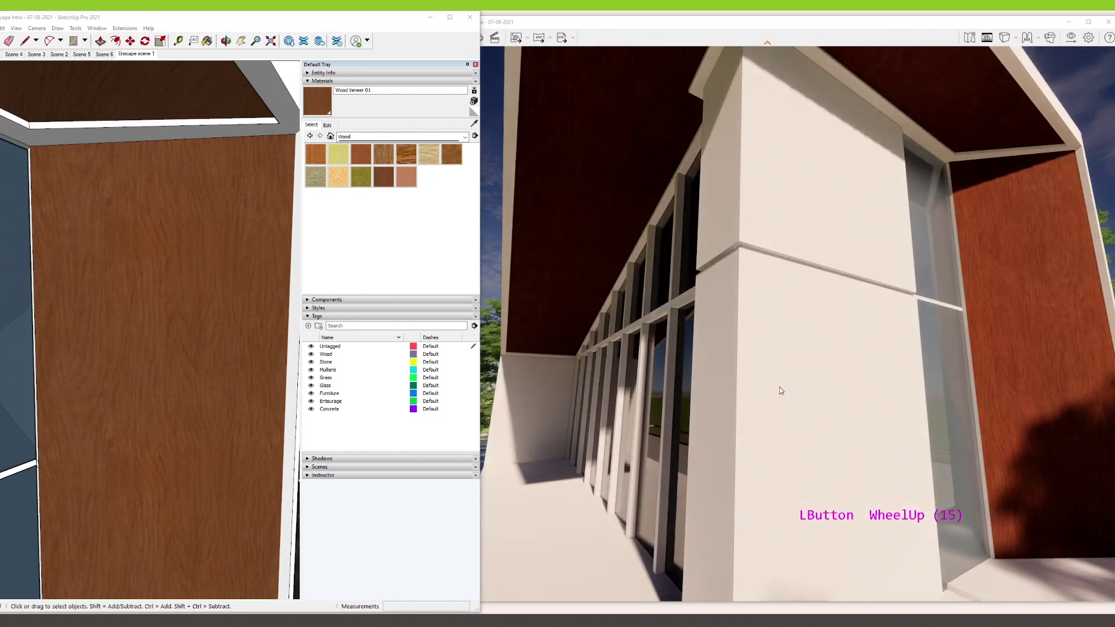
left_click_drag(780, 391, 773, 408)
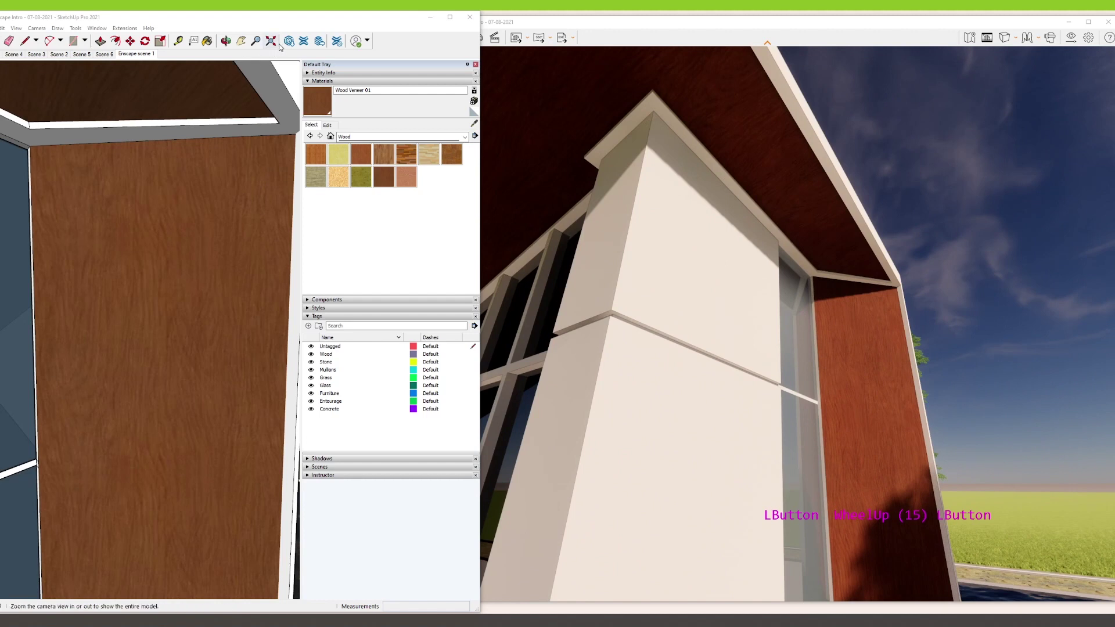
middle_click(232, 137)
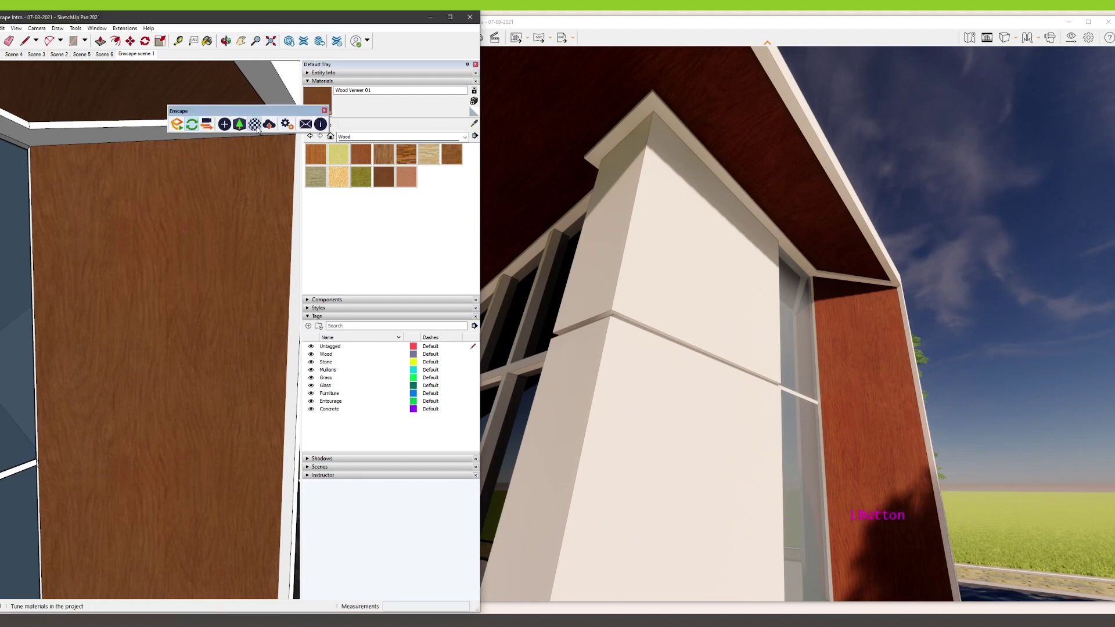
Open the Enscape settings of Wood Veneer 01 and adjust the sun so daylight falls on the wood surfaces.
left_click(255, 123)
left_click_drag(335, 224, 231, 170)
right_click_drag(649, 259, 572, 259)
left_click_drag(875, 281, 759, 283)
right_click_drag(876, 283, 1010, 283)
right_click_drag(767, 310, 793, 311, "shift")
right_click_drag(720, 356, 798, 345, "shift")
left_click_drag(888, 347, 899, 361)
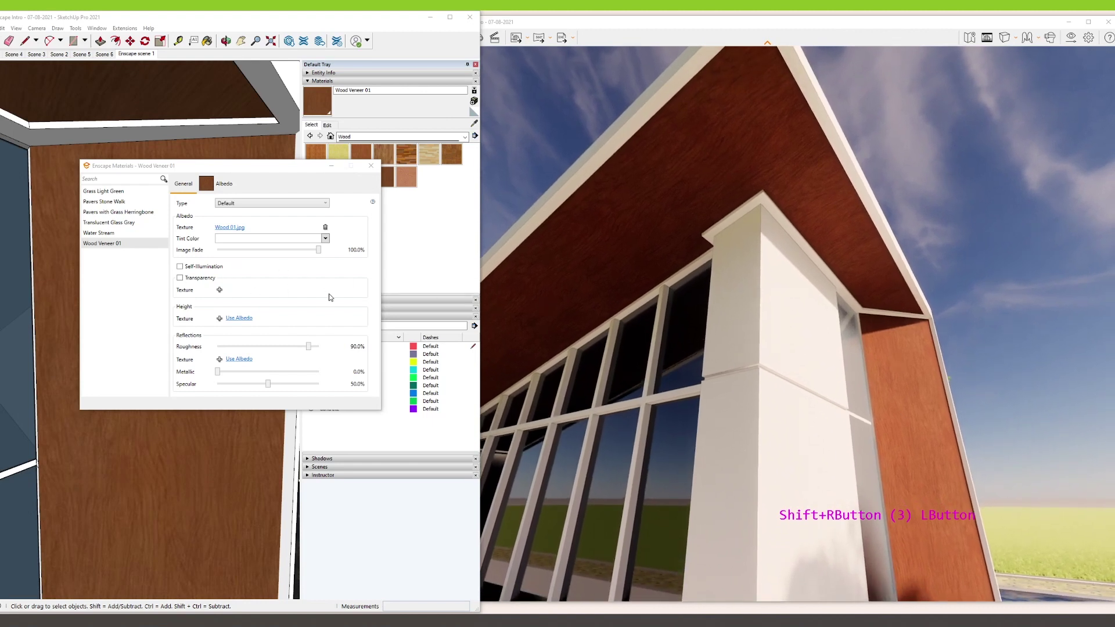
Try the albedo texture as a bump map on Wood Veneer 01 and remove it again.
scroll(329, 297, "down", 1)
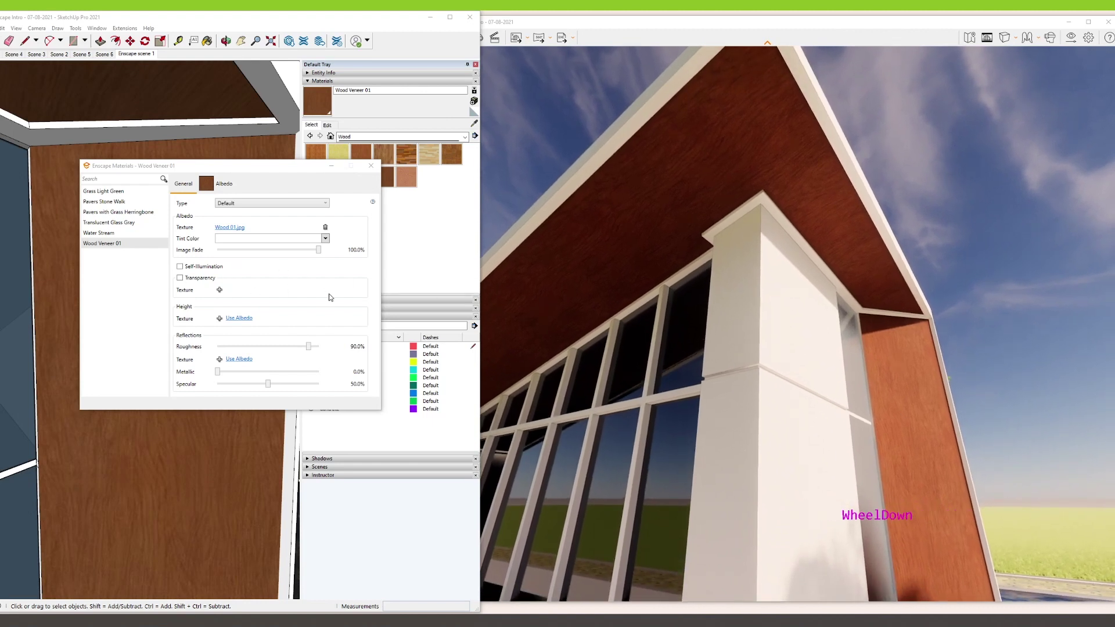
left_click(235, 319)
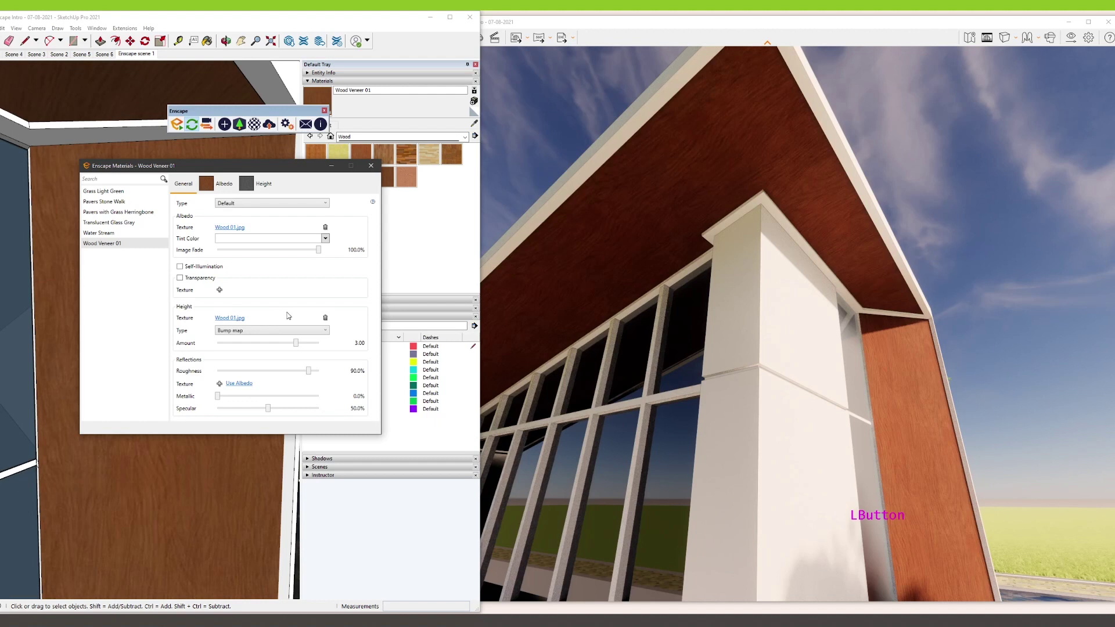
left_click(325, 318)
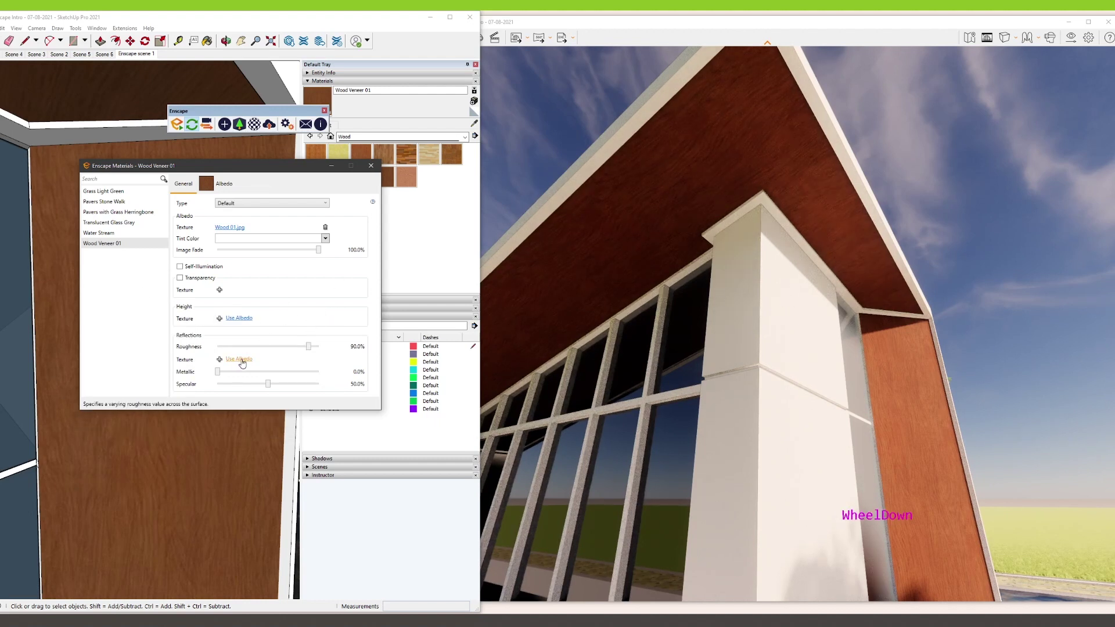
Set the wood's roughness to 48.7% and its specular to 21.2%, and close the material settings.
left_click_drag(308, 347, 262, 354)
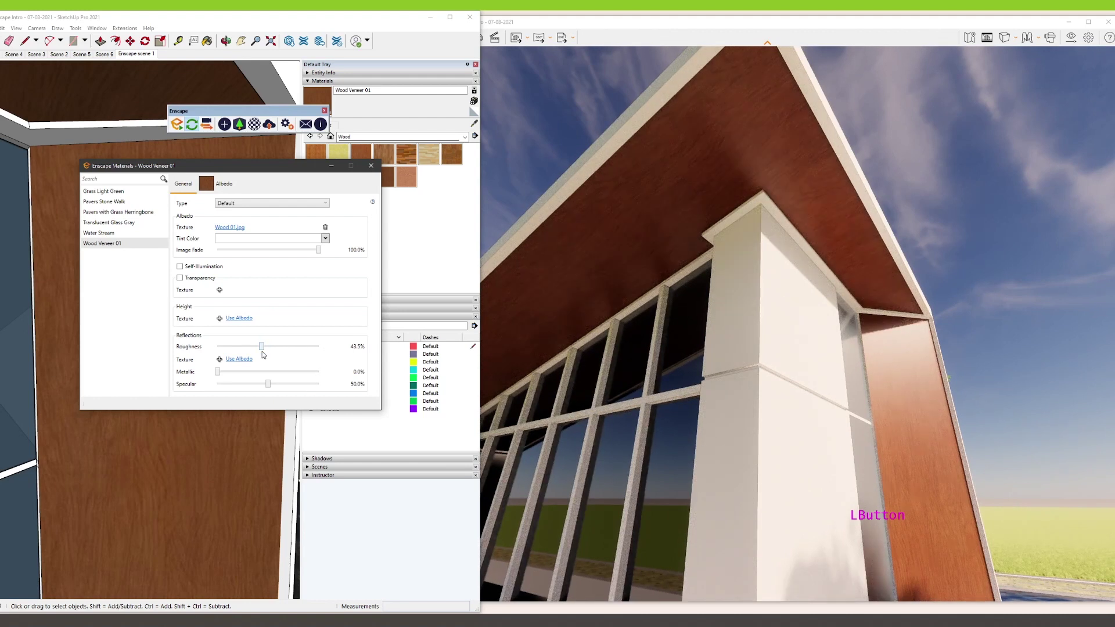
left_click(269, 347)
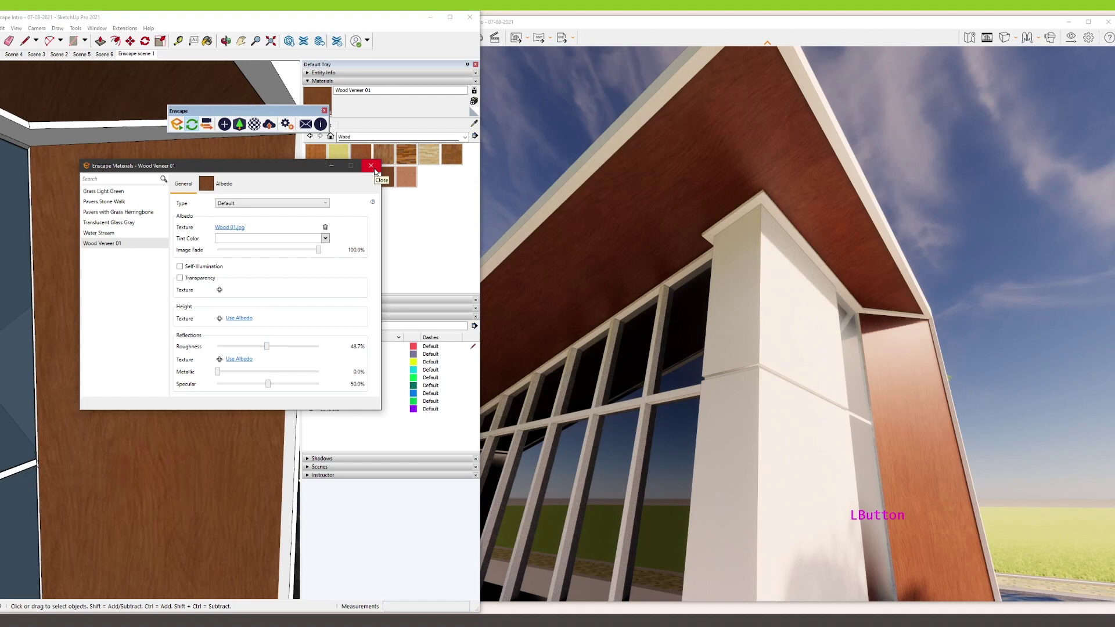
left_click(256, 385)
left_click_drag(255, 384, 239, 385)
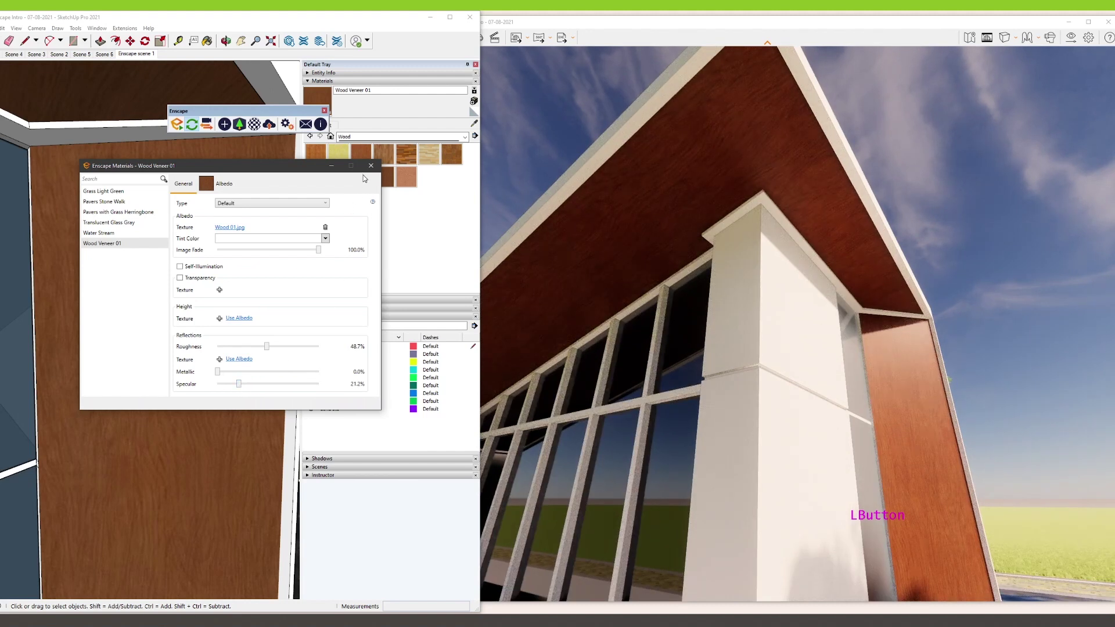
left_click(370, 166)
View the whole building in the render and move in to examine the water surface and its reflections.
scroll(847, 373, "down", 19)
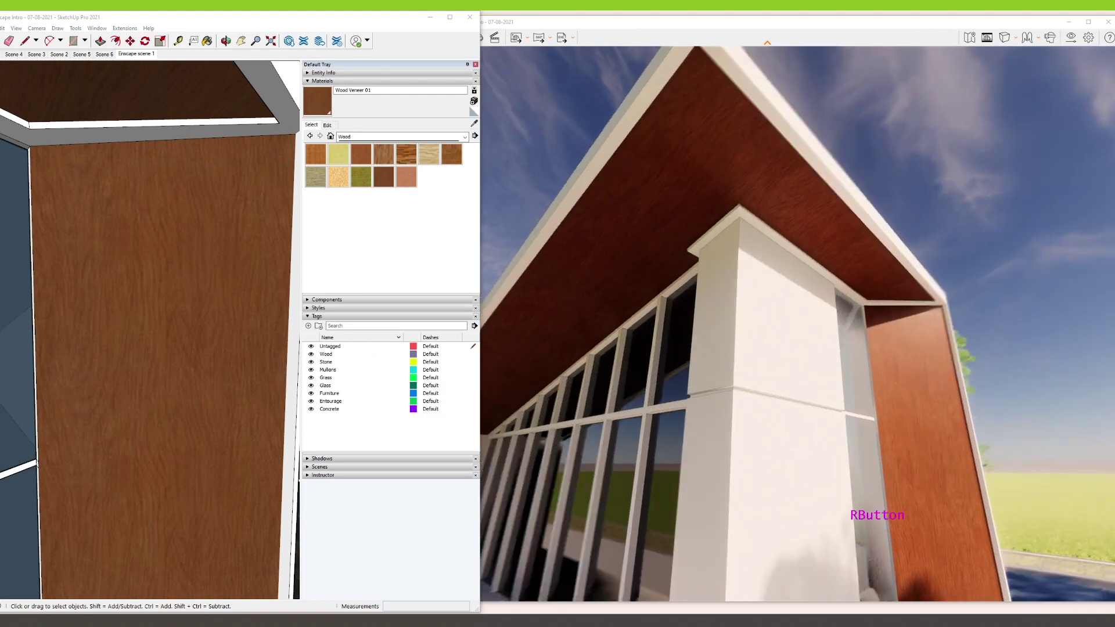
scroll(837, 335, "down", 3)
scroll(837, 335, "up", 5)
left_click_drag(837, 334, 837, 494)
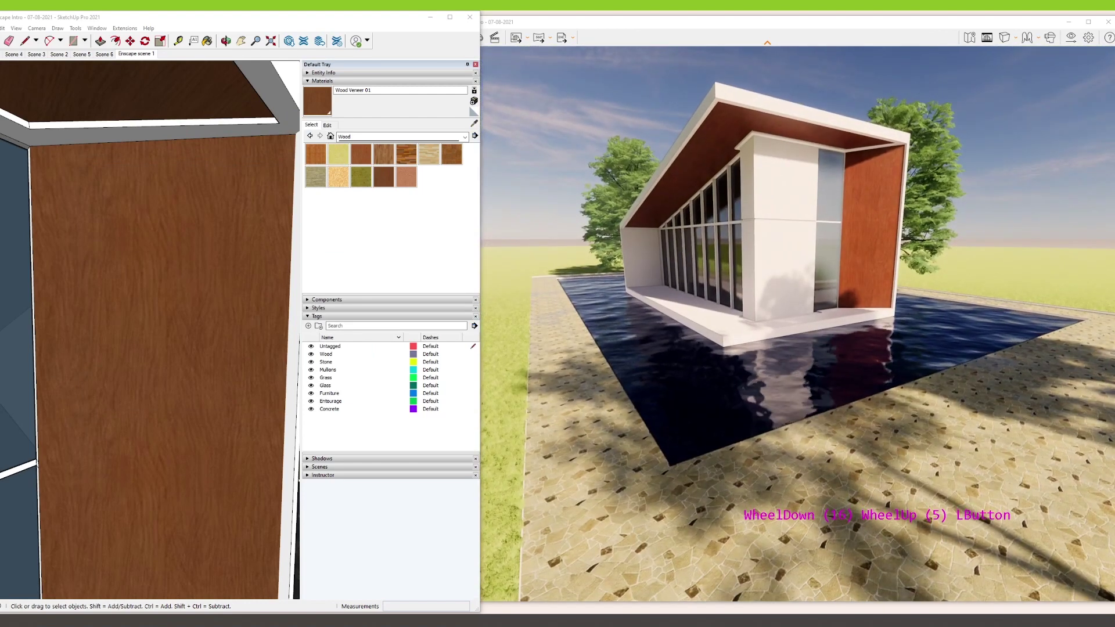
key("w")
key("w")
key("w")
key("w")
key("w")
key("w")
key("w")
key("w")
key("w")
key("w")
key("w")
key("w")
key("w")
key("w")
key("w")
key("w")
key("w")
key("w")
key("w")
key("w")
key("w")
key("w")
key("w")
key("w")
key("w")
key("w")
key("w")
key("w")
key("w")
key("w")
key("w")
key("w")
key("w")
key("w")
key("w")
key("w")
key("w")
key("w")
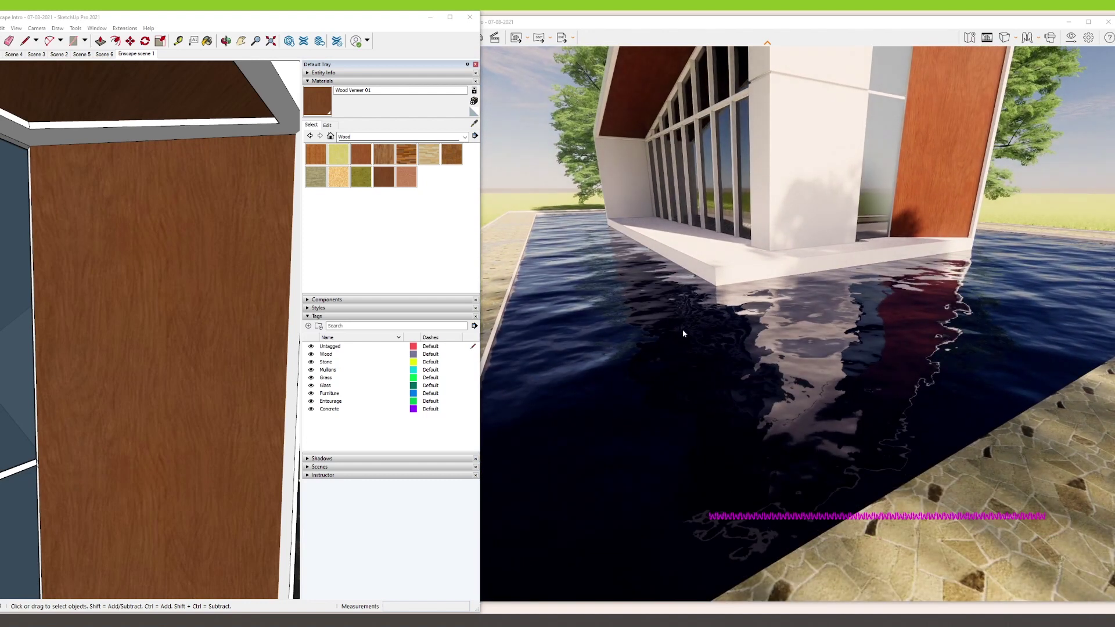
Open the group containing the water surface for editing and bring up the Colors material library.
middle_click(162, 274)
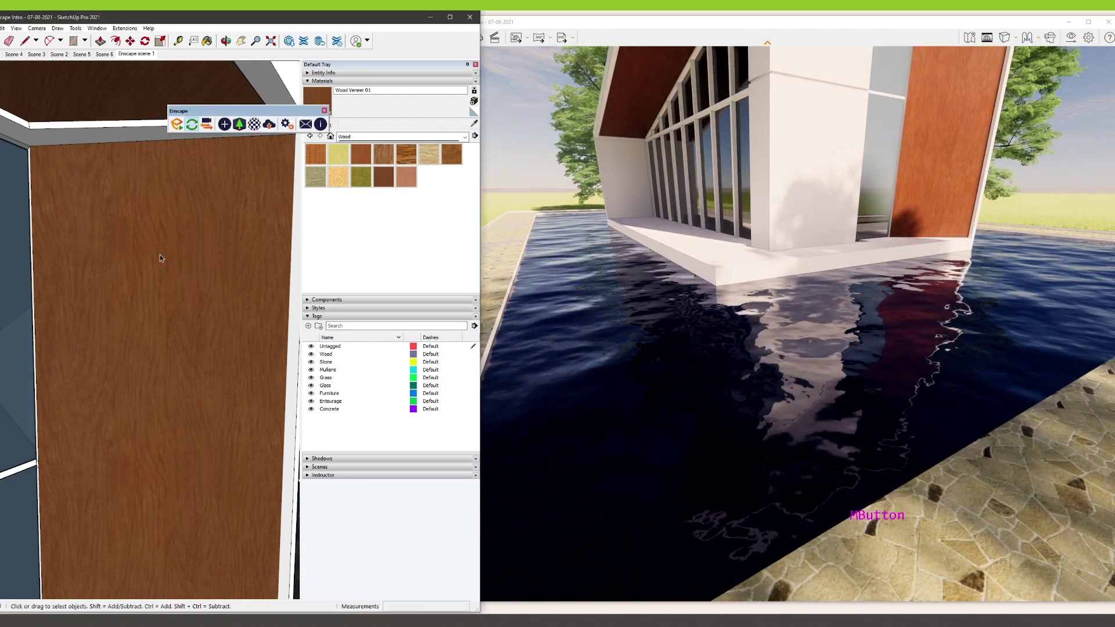
scroll(153, 248, "down", 16)
scroll(151, 437, "up", 3)
right_click(144, 396)
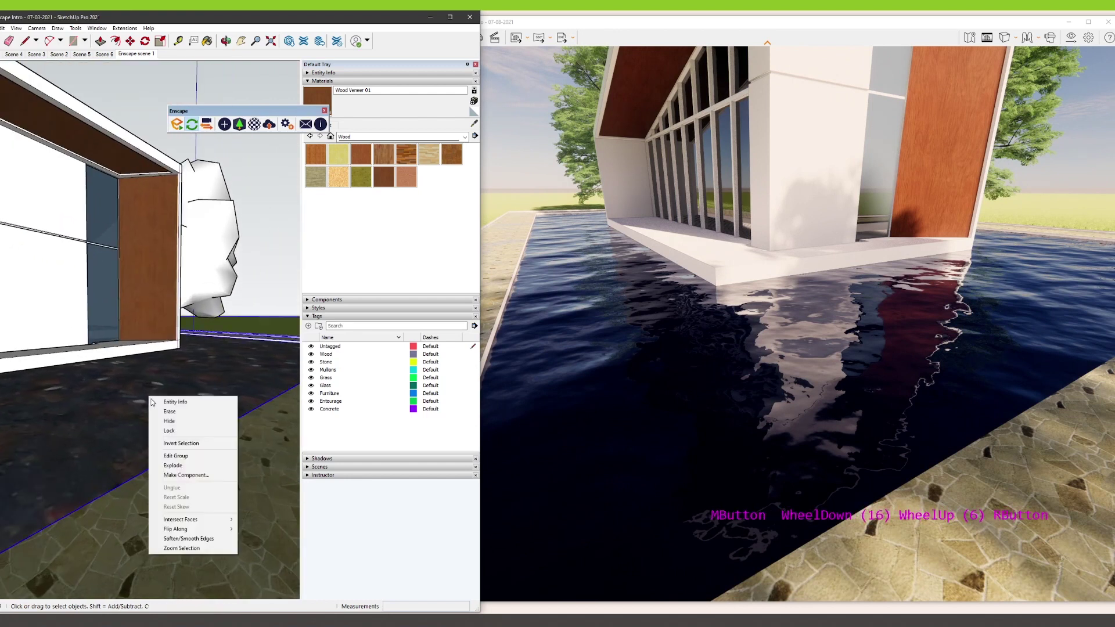
left_click(158, 402)
key("Escape")
key("Escape")
double_click(159, 399)
left_click(159, 399)
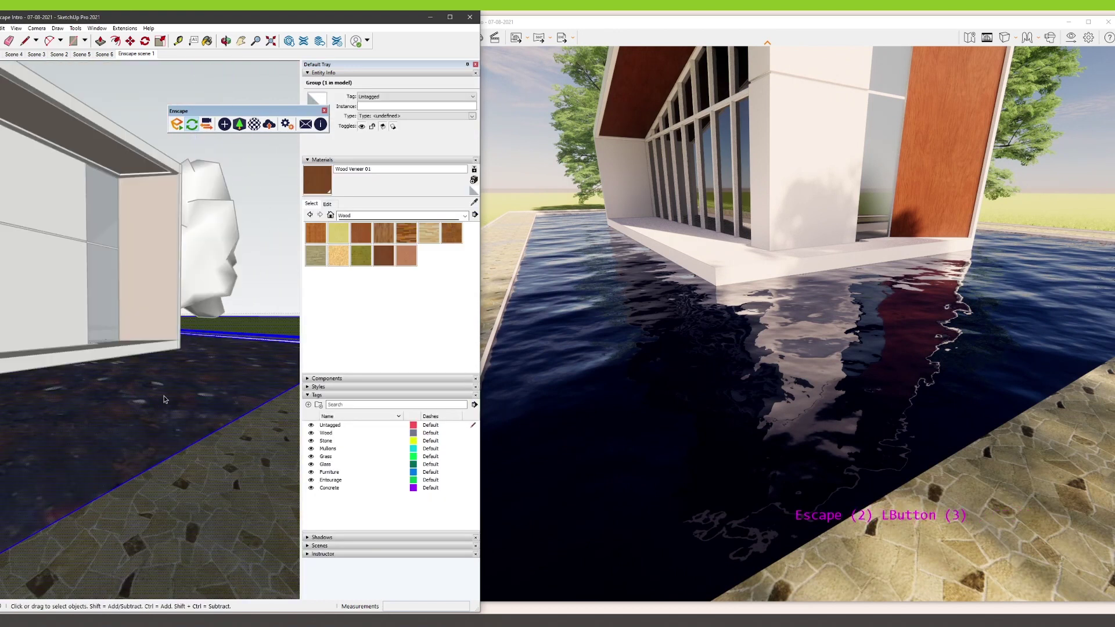
left_click(463, 215)
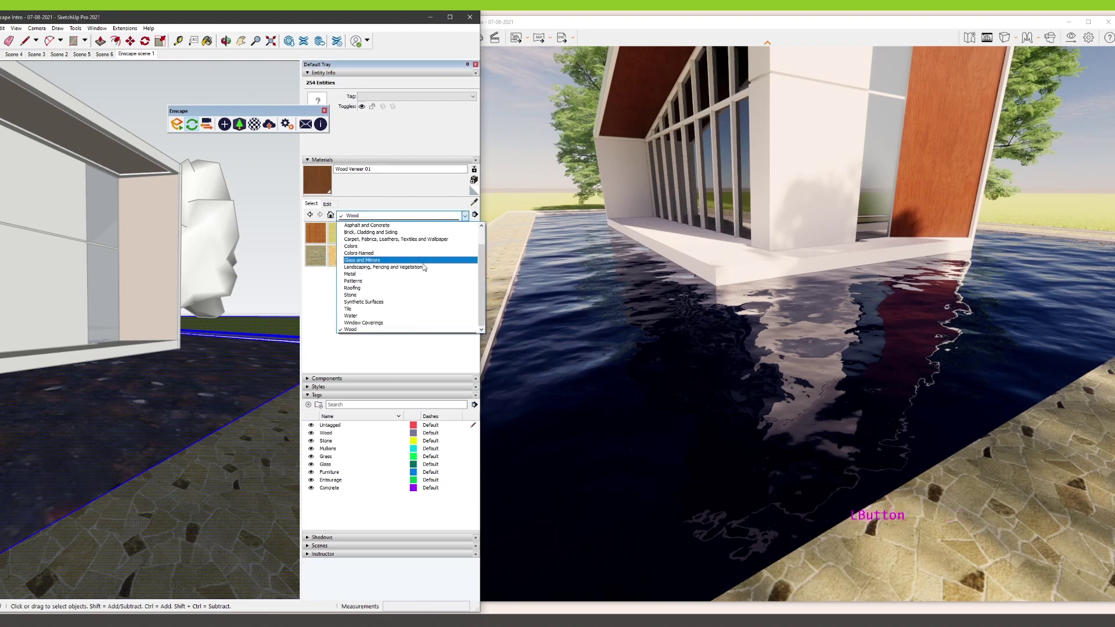
left_click(370, 246)
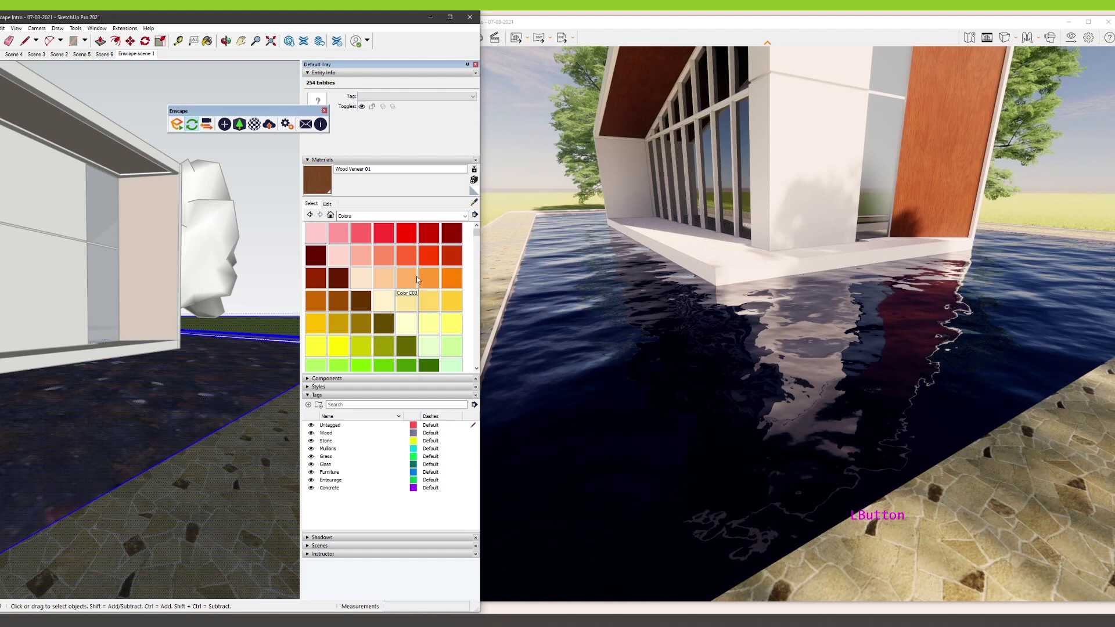
Repaint the water surface with the plain Default material and leave its group.
left_click(417, 280)
left_click(208, 379)
key("space")
key("ctrl+z")
left_click(204, 390)
key("b")
left_click(203, 388)
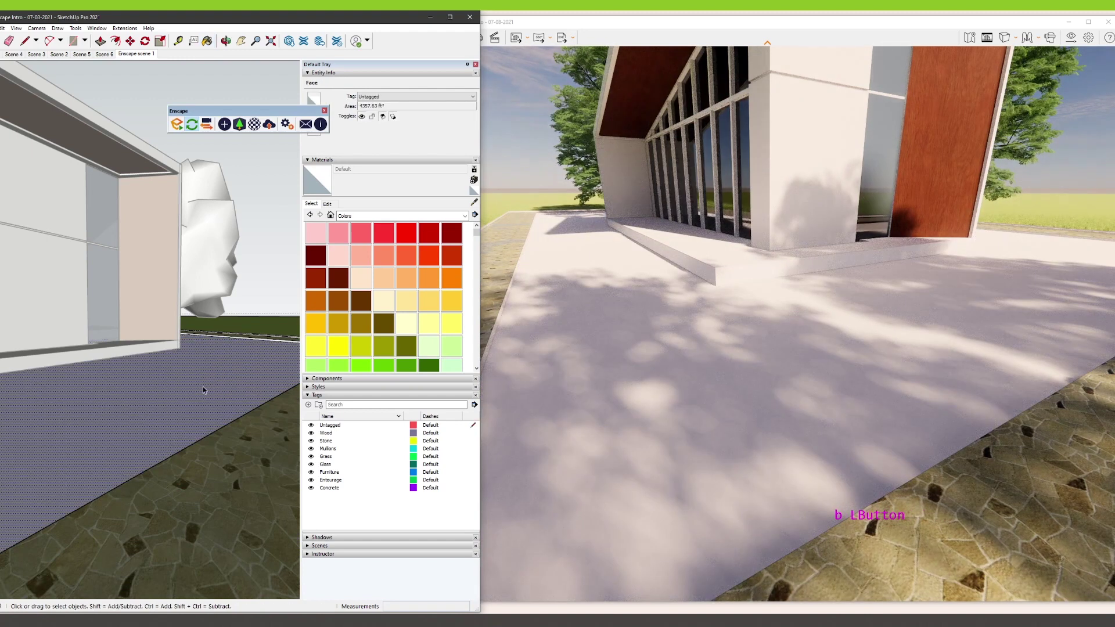
key("Escape")
key("Escape")
key("Escape")
key("Escape")
left_click(204, 386)
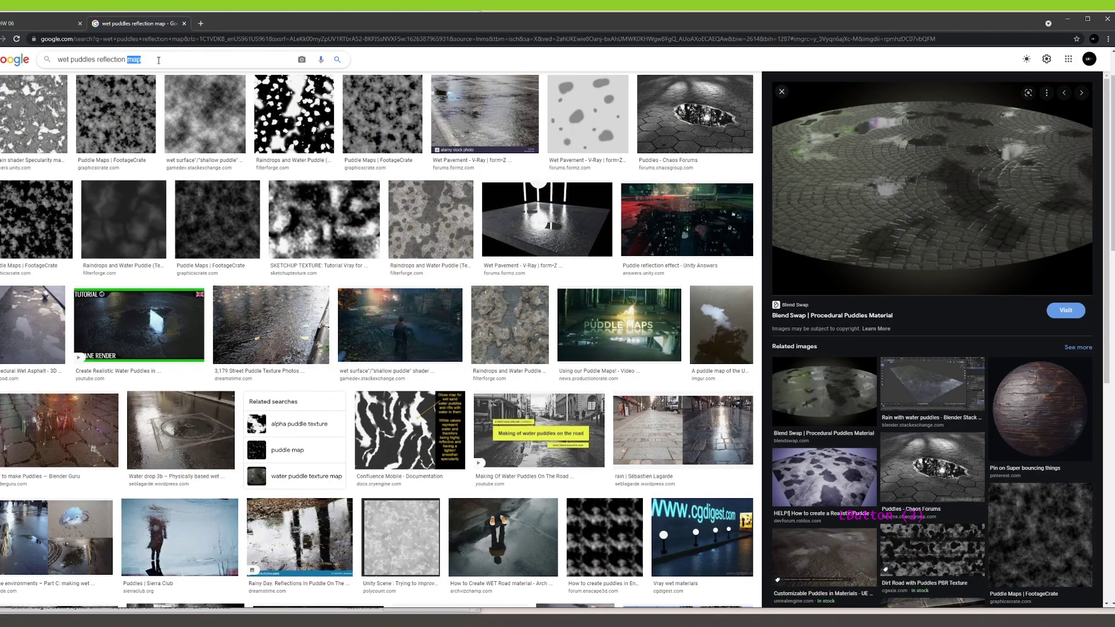
Switch to the browser, search images for "tile reflection map", look through the results and return to the model.
left_click(134, 59)
type("tile")
key("Return")
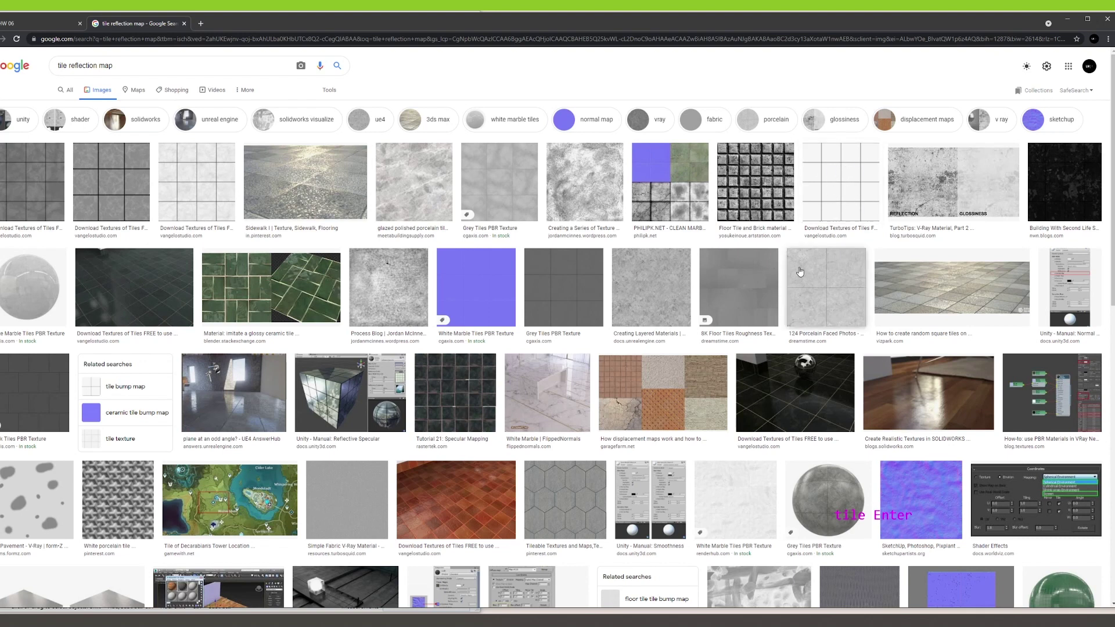
scroll(561, 242, "down", 5)
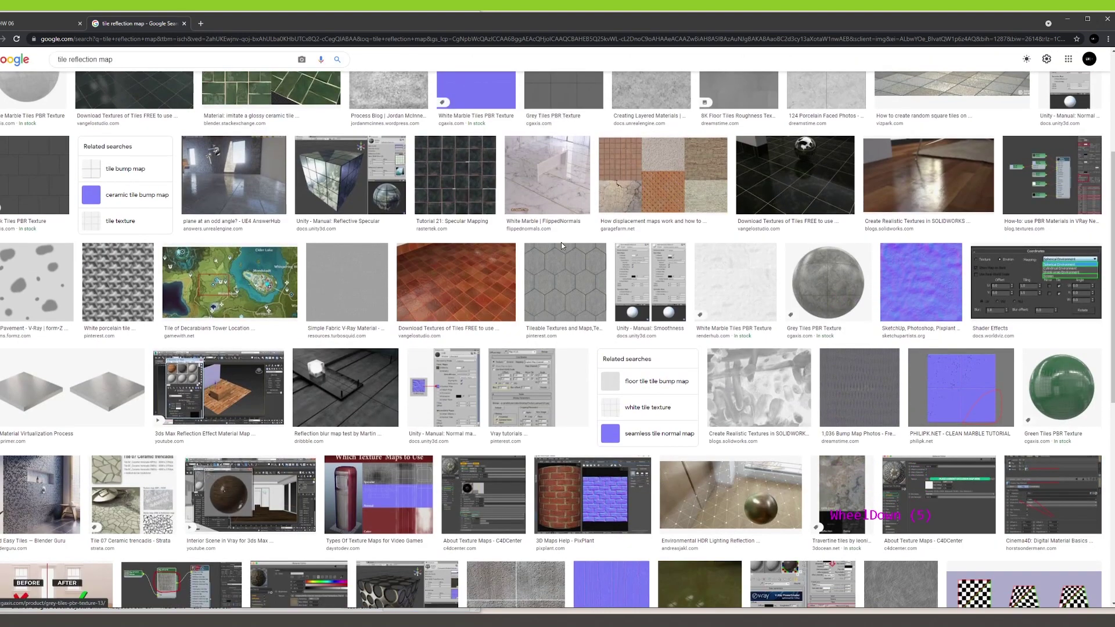
scroll(561, 242, "down", 6)
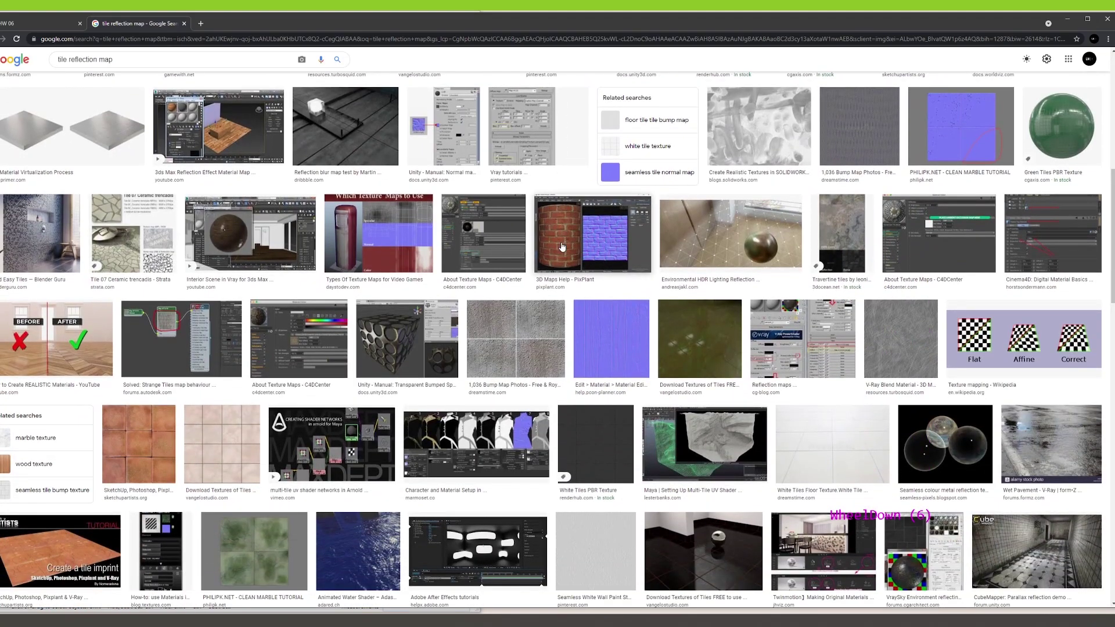
scroll(562, 247, "up", 4)
left_click(1076, 25)
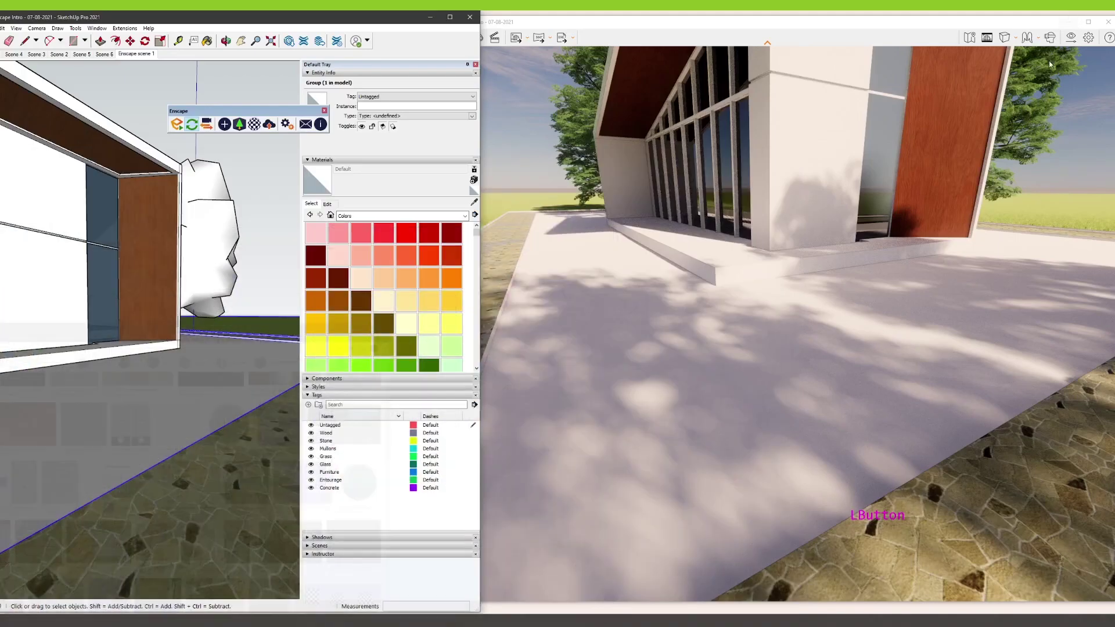
Bring up the Enscape material editor and paint the former water surface with Color D07 inside its group.
left_click(254, 123)
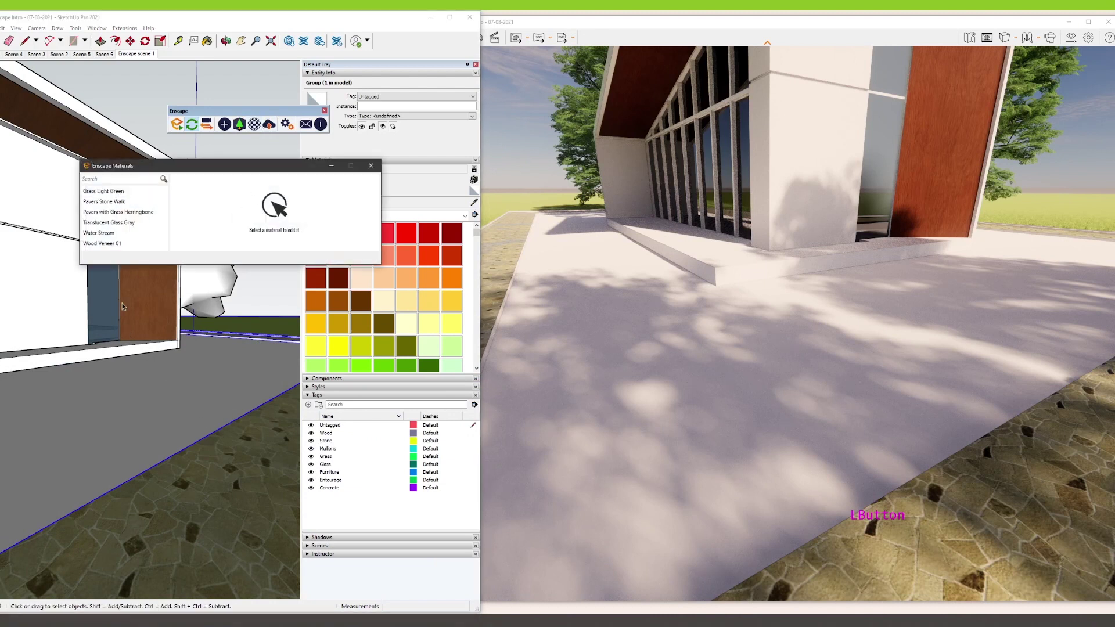
middle_click(167, 355)
key("b")
left_click(190, 383, "alt")
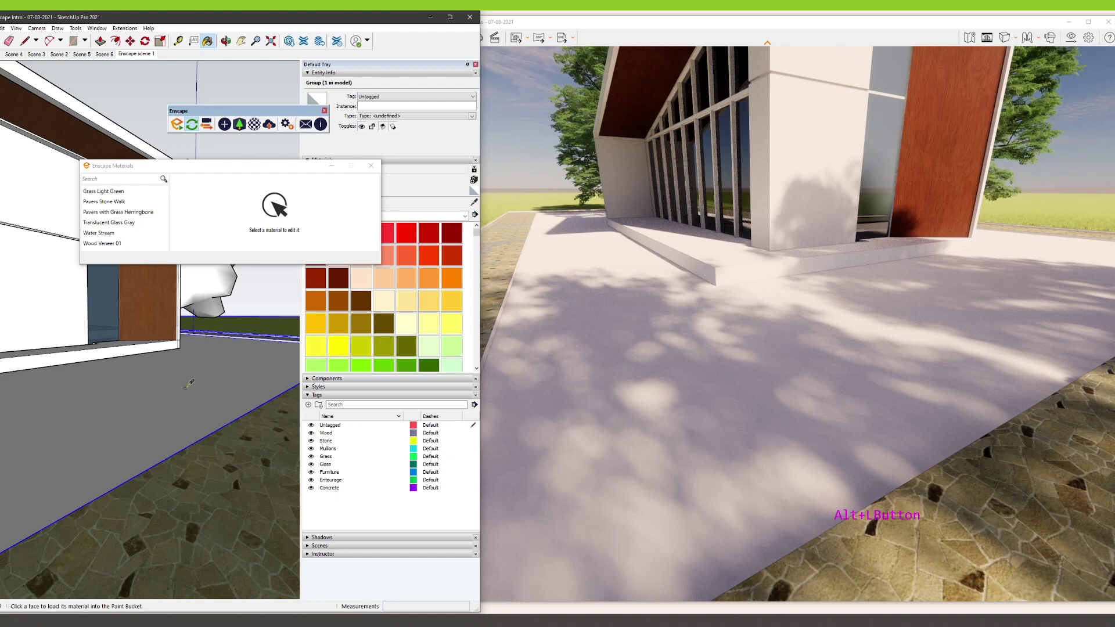
middle_click_drag(186, 380, 207, 399)
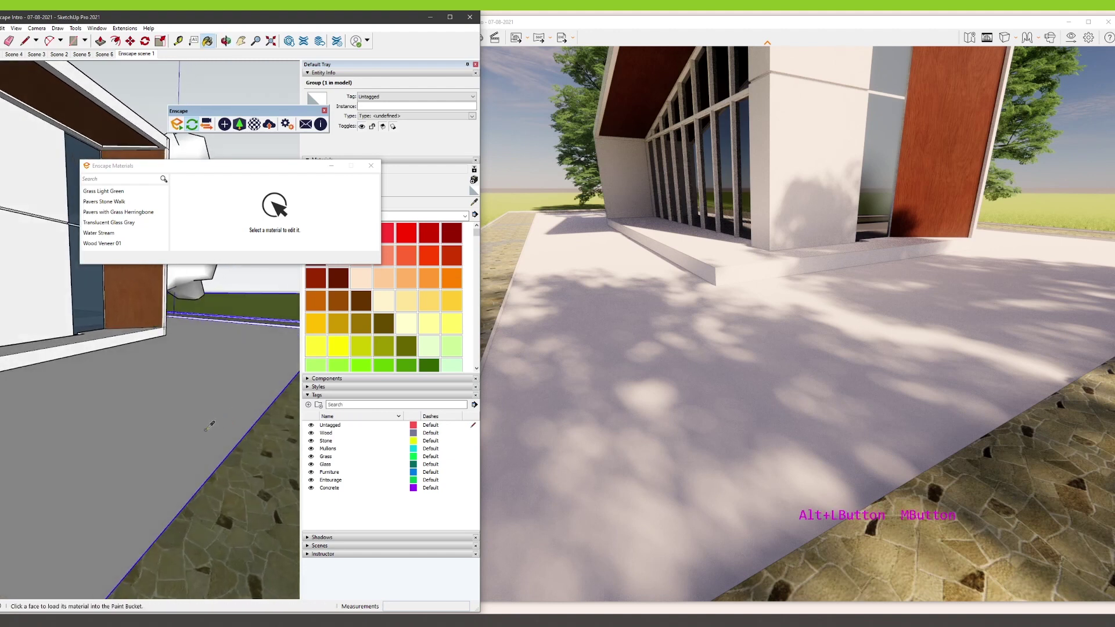
key("space")
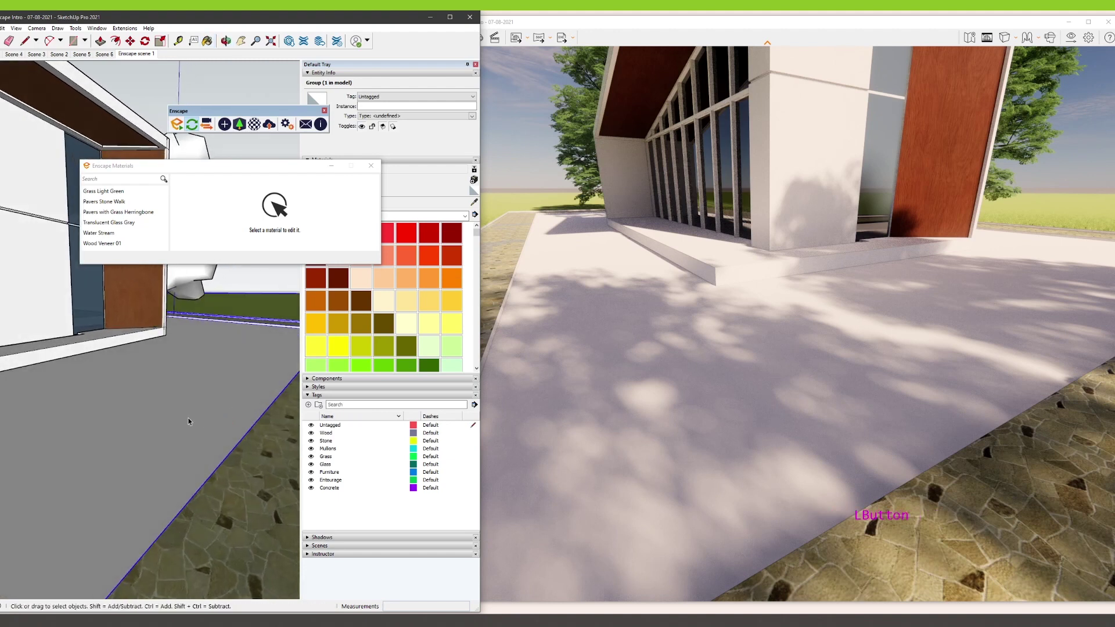
double_click(188, 422)
left_click(187, 408)
key("b")
left_click(279, 358)
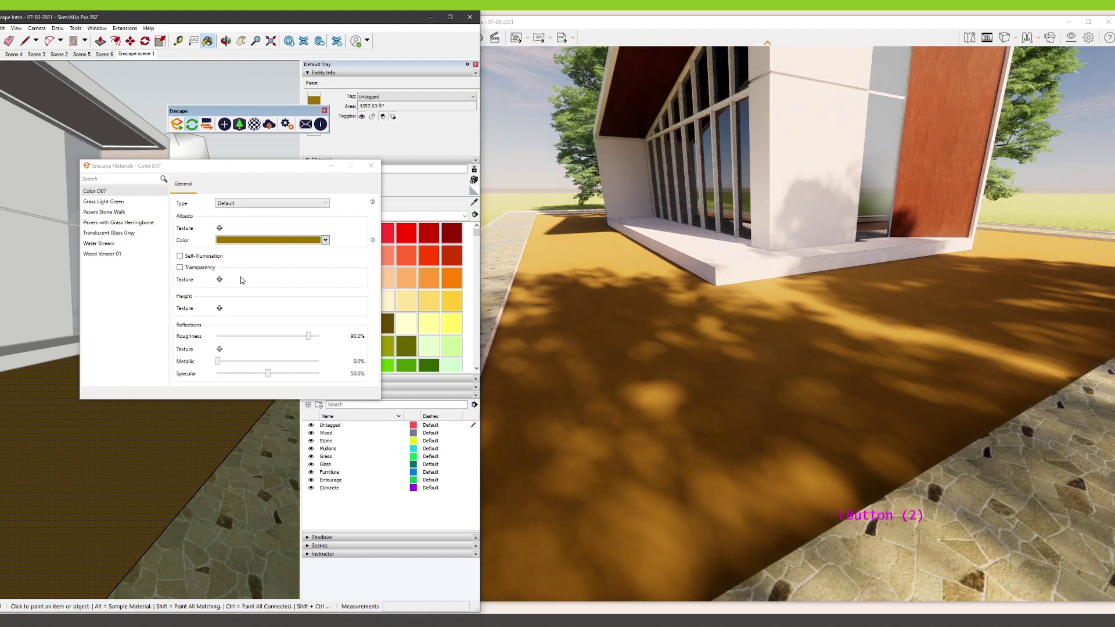
Try roughness values of 0.0% and 16.8% on Color D07 and set it to 11.2%.
left_click_drag(306, 336, 213, 346)
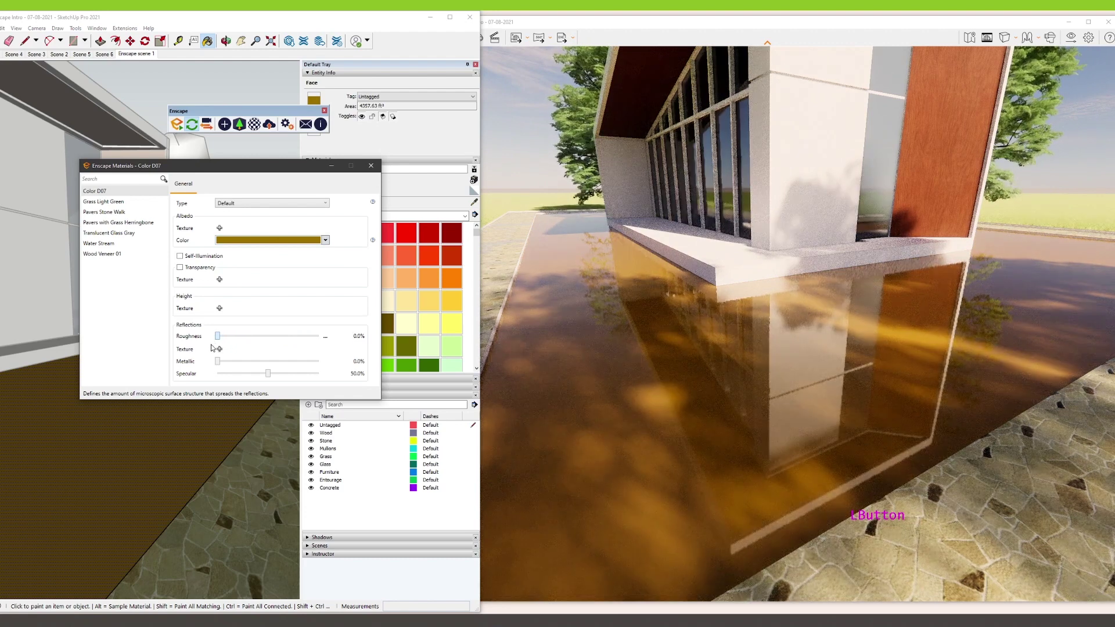
right_click_drag(608, 333, 685, 293)
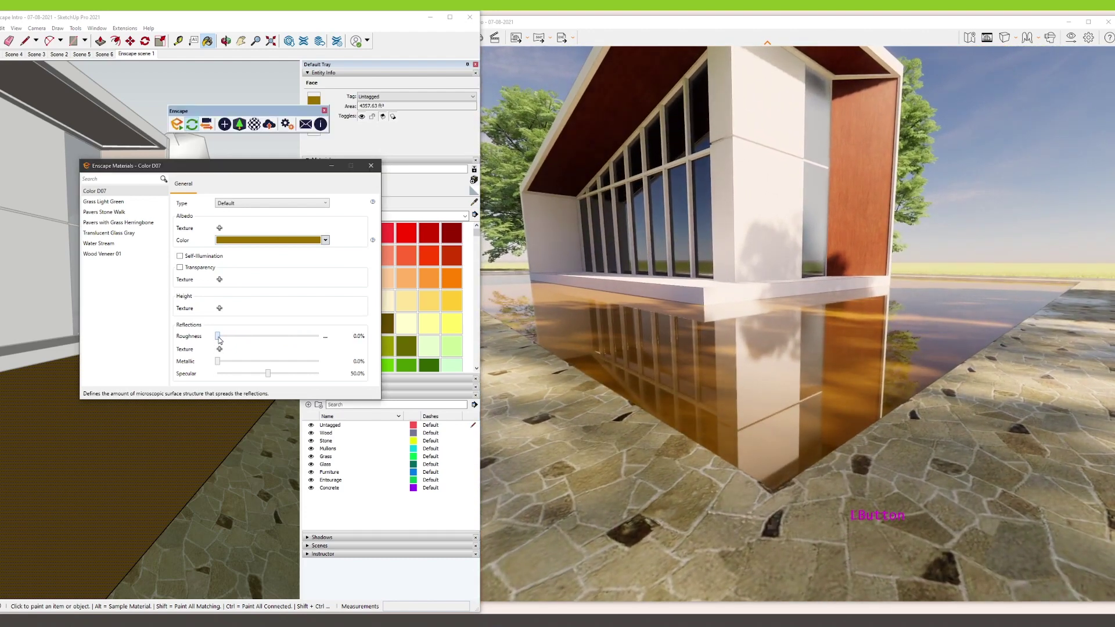
left_click_drag(217, 336, 234, 336)
scroll(688, 321, "up", 2)
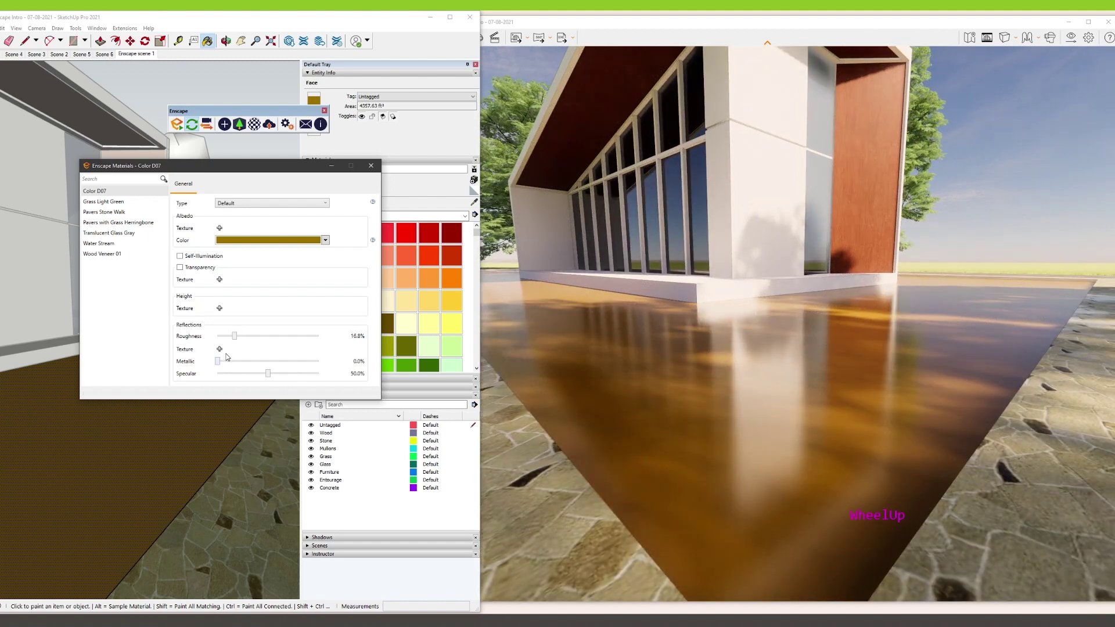
left_click_drag(234, 336, 229, 337)
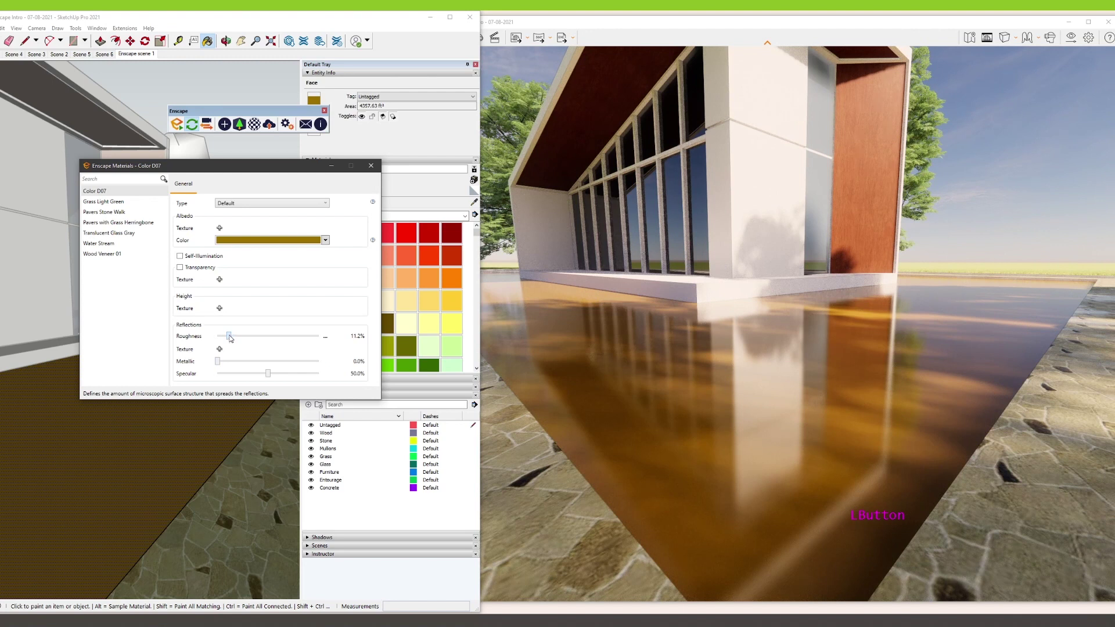
Move through the render along the glazed facade to examine the reflections on the glossy ground surface.
right_click_drag(639, 385, 517, 330)
right_click_drag(569, 373, 566, 373)
key("w")
key("w")
key("w")
key("w")
left_click_drag(737, 331, 937, 339, "shift")
key("a")
key("a")
key("a")
key("a")
key("a")
key("a")
key("a")
key("a")
key("a")
key("a")
key("a")
key("a")
key("a")
key("a")
key("a")
key("a")
key("a")
key("a")
key("a")
key("a")
key("a")
key("s")
key("s")
key("q")
key("a")
key("a")
key("w")
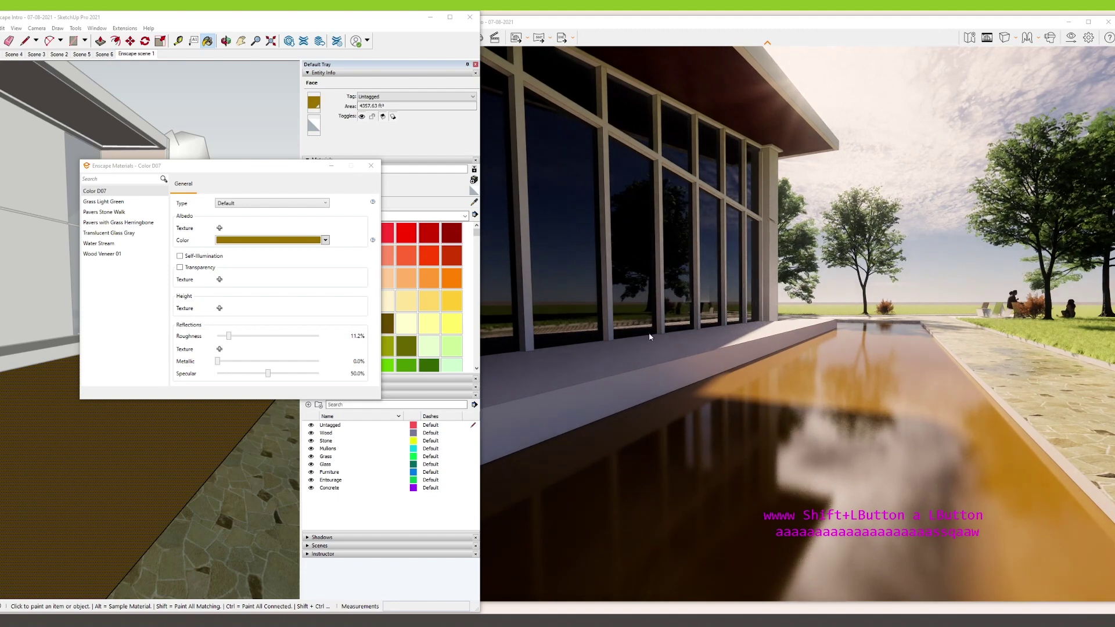
Set Color D07's roughness to 9.9% and raise its specular above 50%, checking the reflections in the render.
left_click_drag(228, 336, 226, 337)
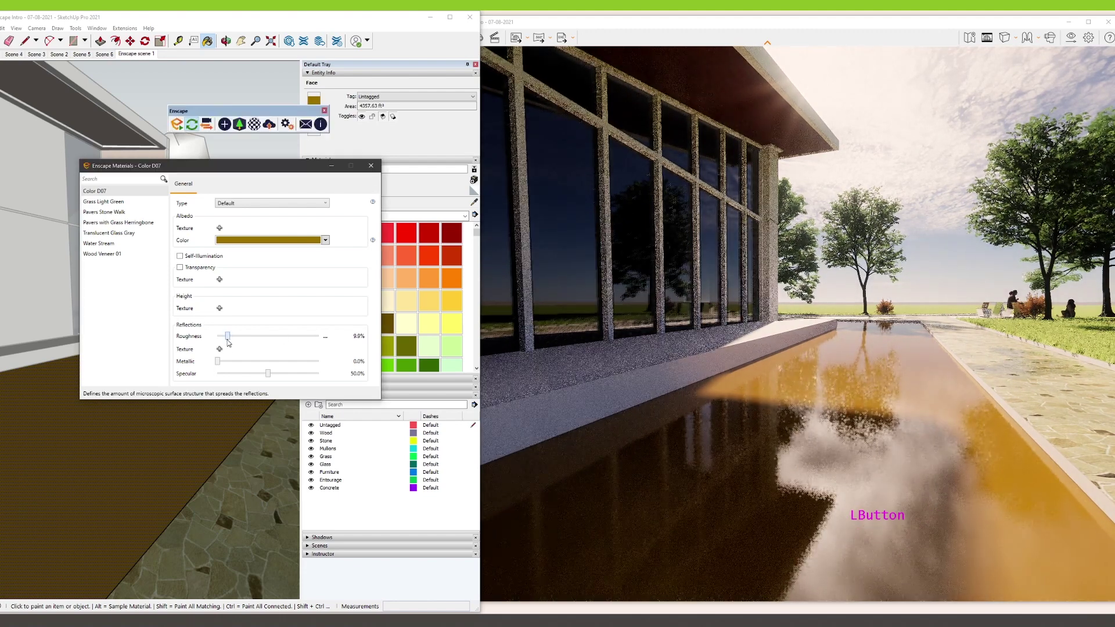
left_click_drag(268, 373, 306, 380)
right_click_drag(790, 396, 757, 382)
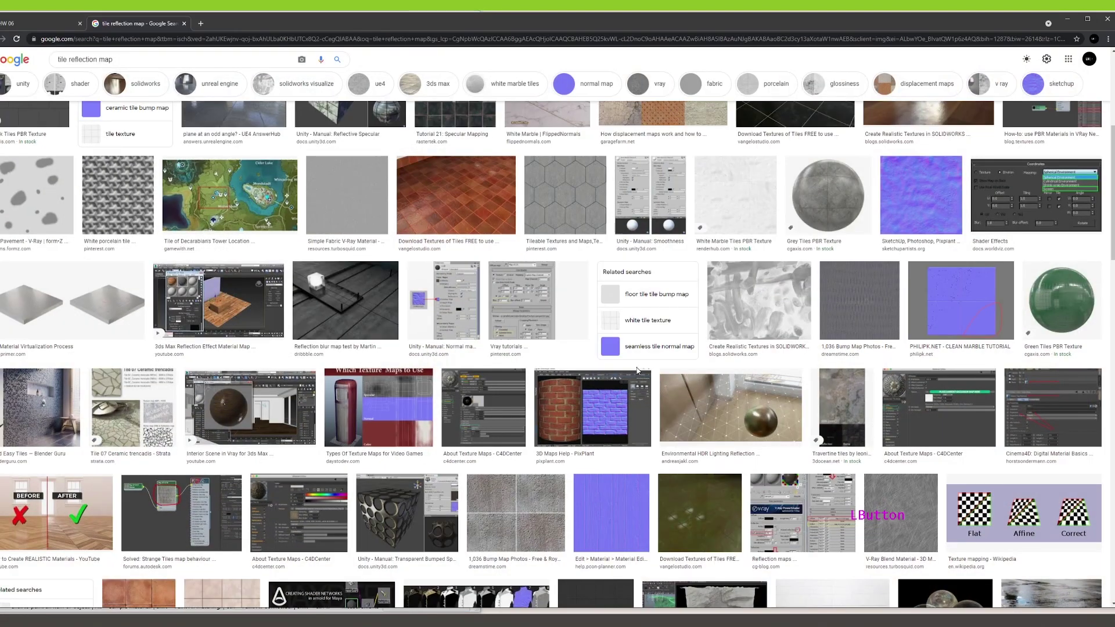
Switch to the browser and look through the tile reflection map images for a usable texture.
scroll(637, 370, "down", 5)
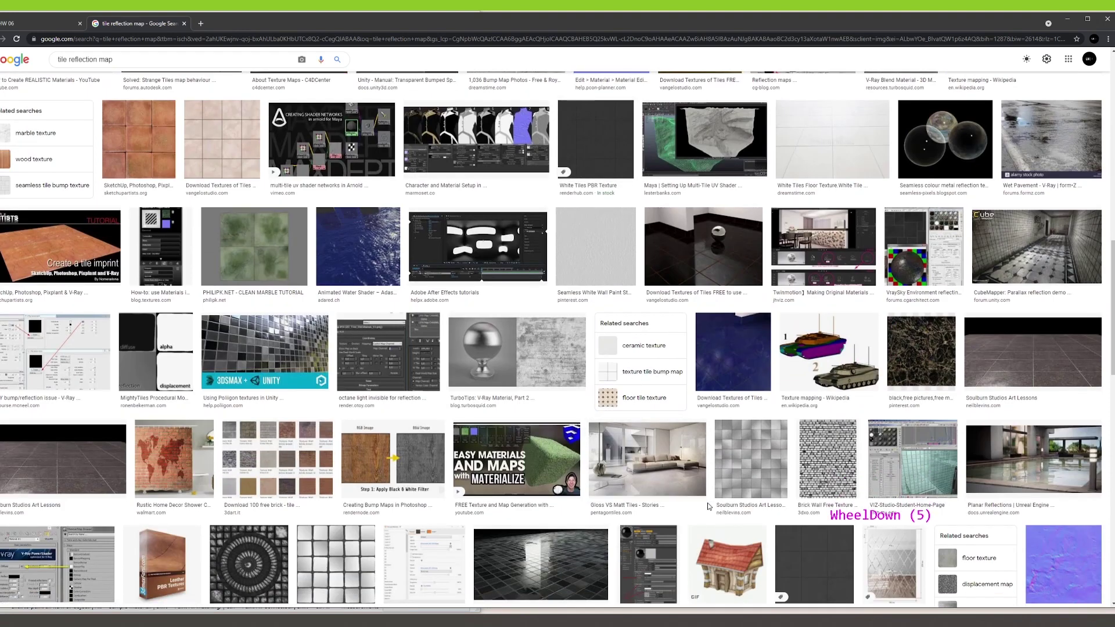
scroll(708, 507, "down", 3)
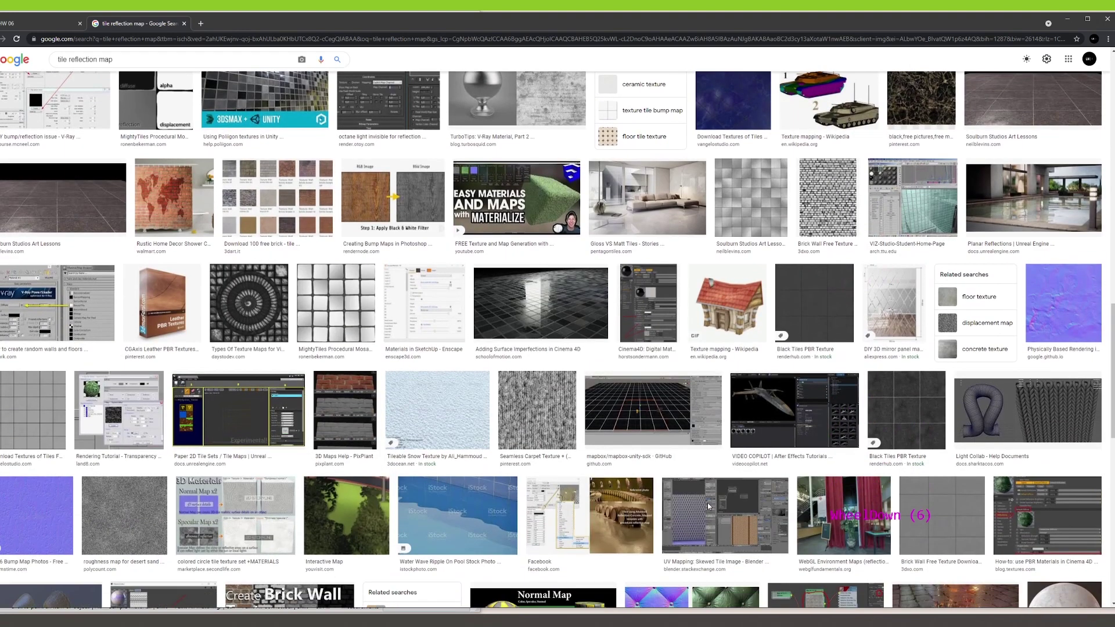
scroll(707, 506, "down", 5)
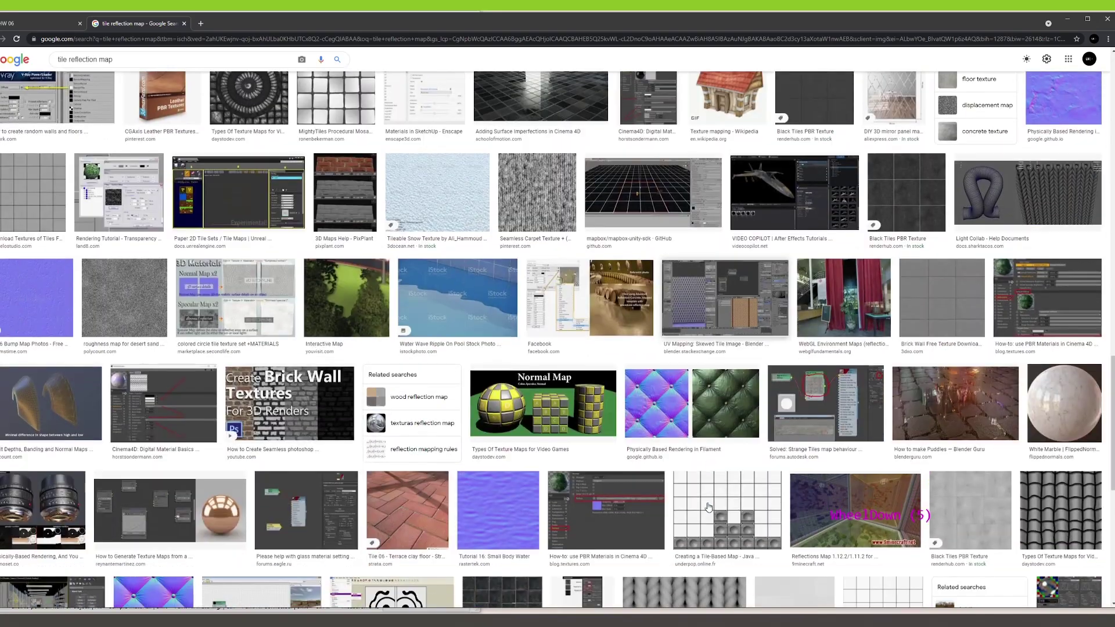
scroll(708, 507, "down", 4)
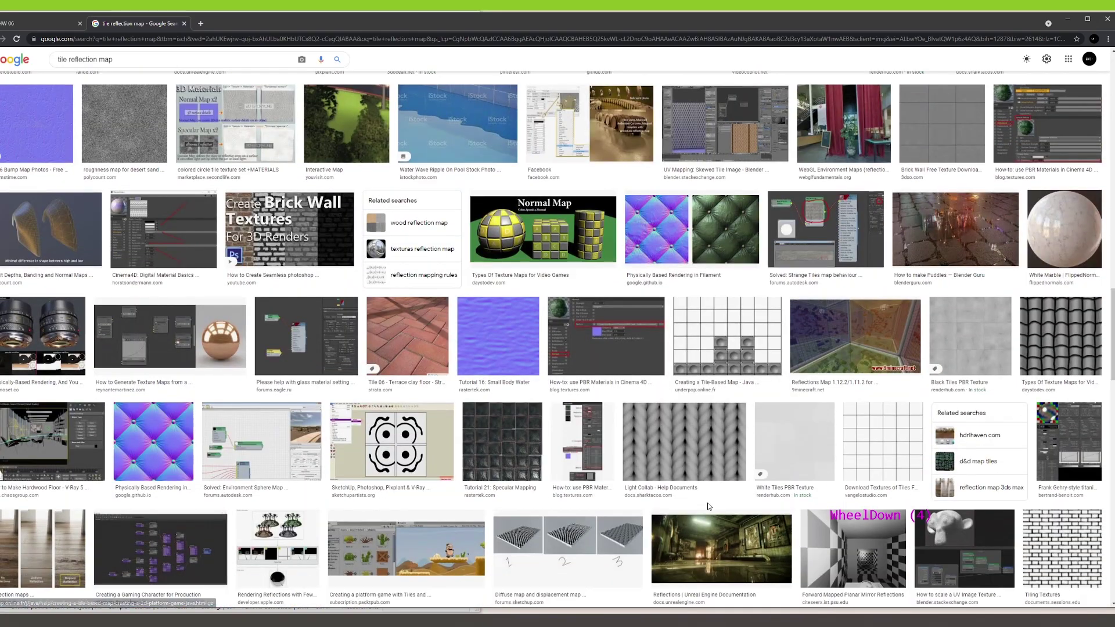
scroll(709, 506, "up", 5)
scroll(709, 506, "up", 20)
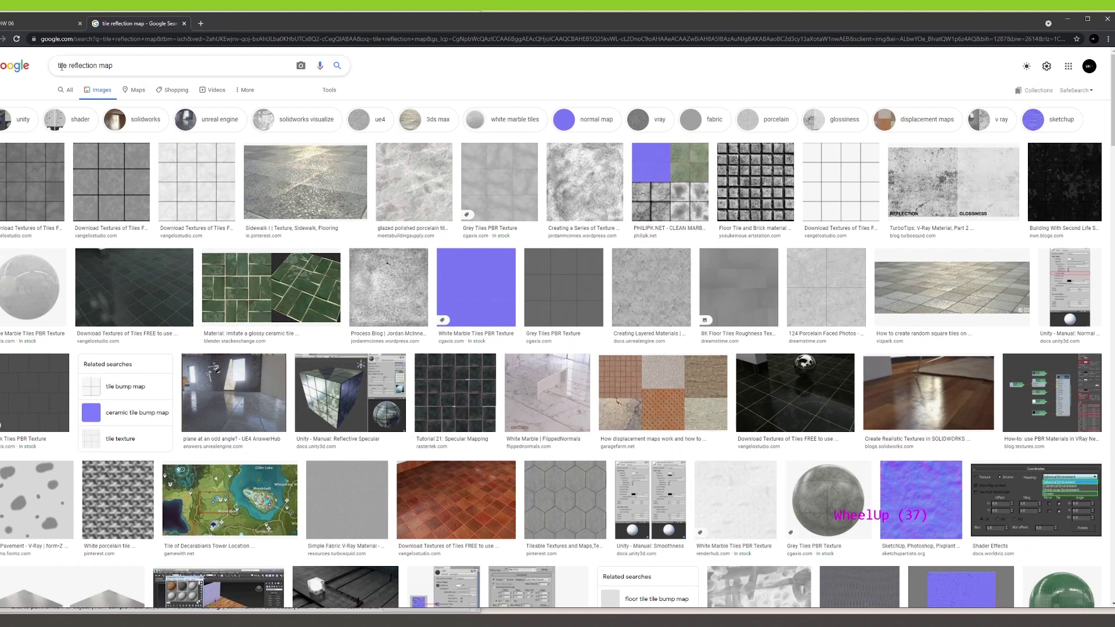
Search images for "pavers reflection map" instead.
double_click(64, 66)
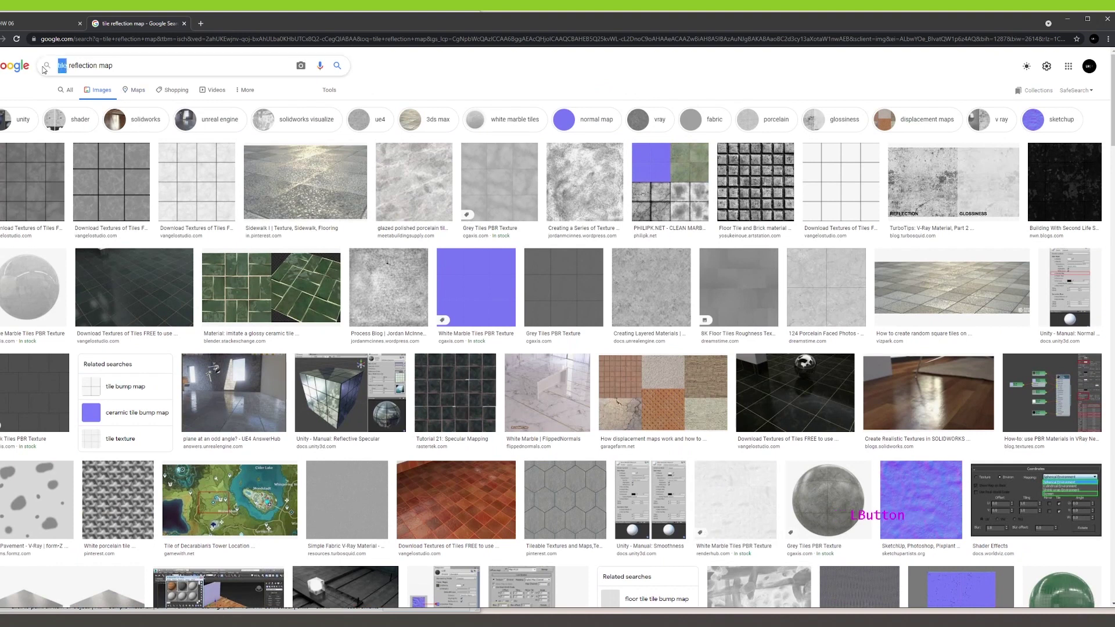
type("pavers")
key("Return")
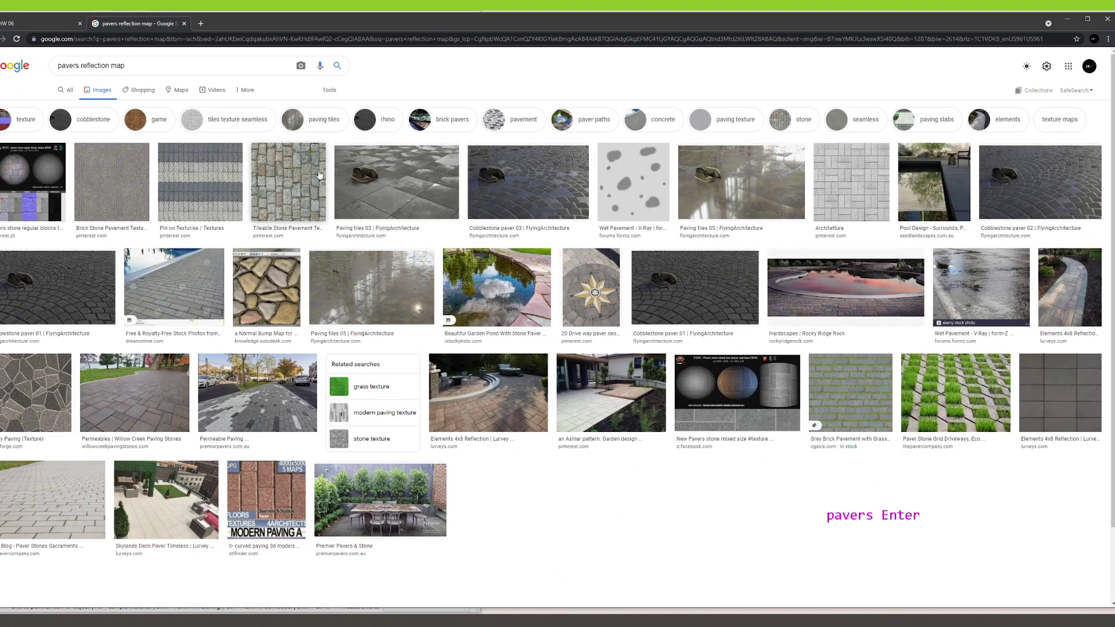
Save the grey block paver image titled Architettura into the Class Material folder's A-Render Vault subfolder.
left_click(861, 193)
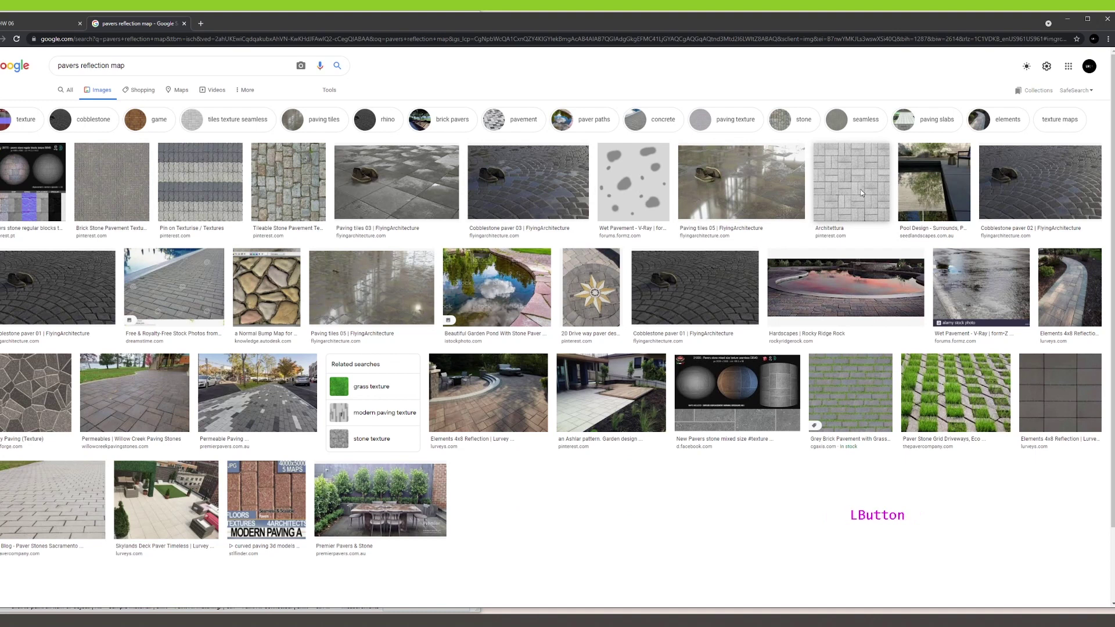
right_click(868, 250)
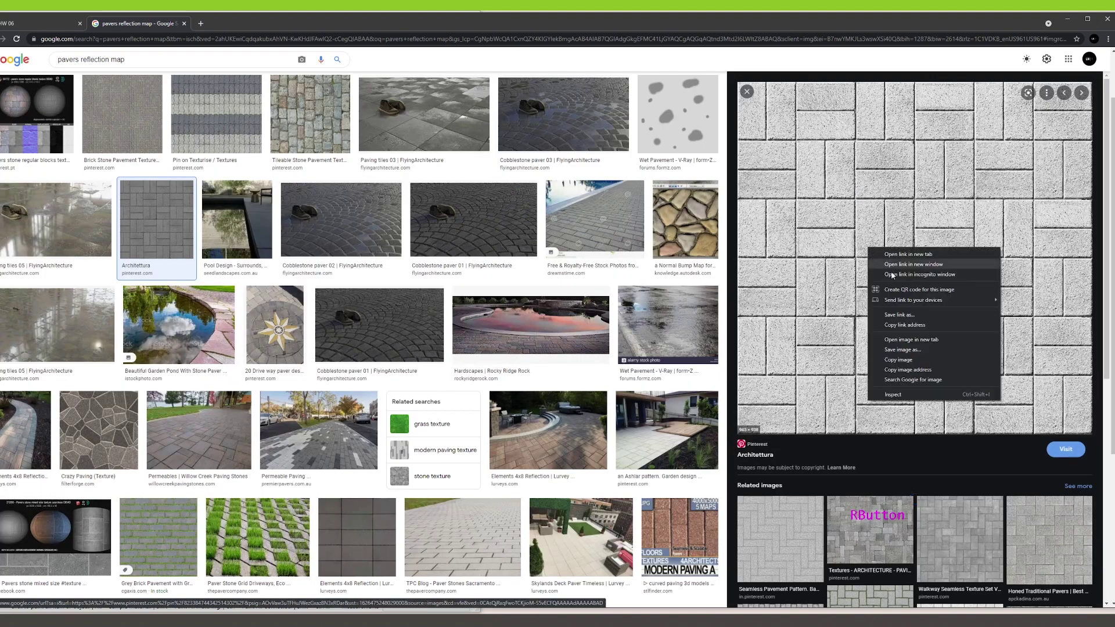
left_click(905, 349)
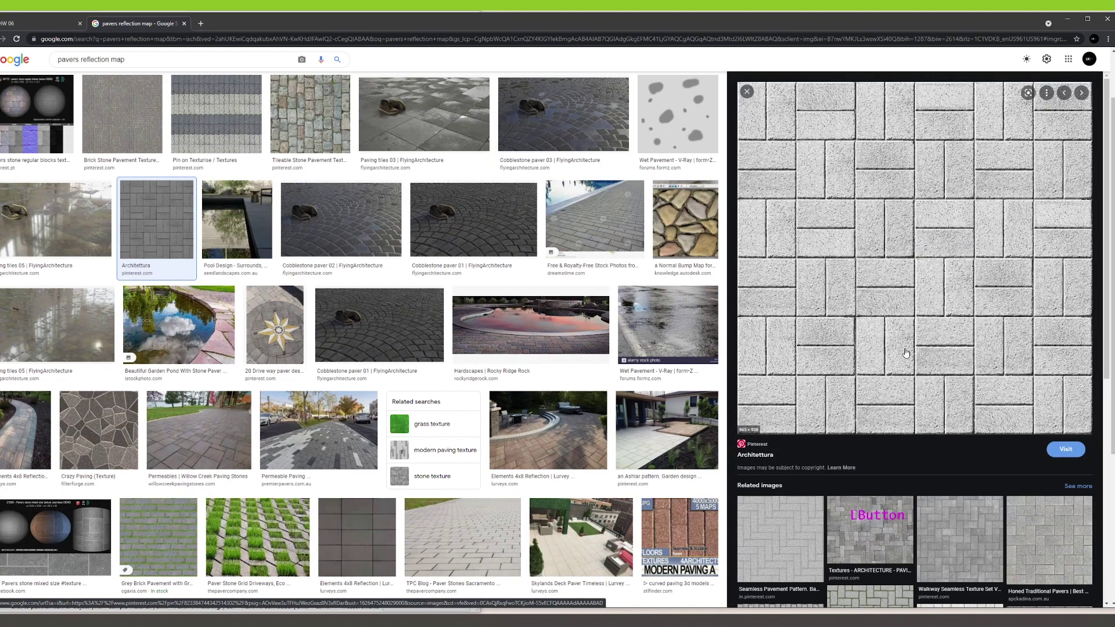
left_click(20, 79)
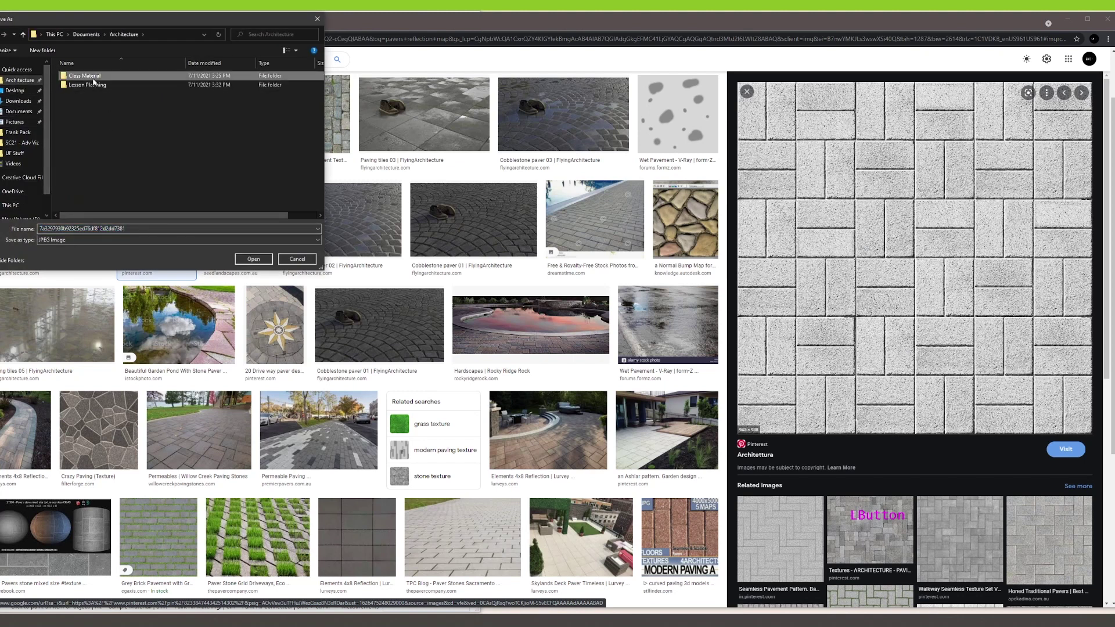
double_click(84, 75)
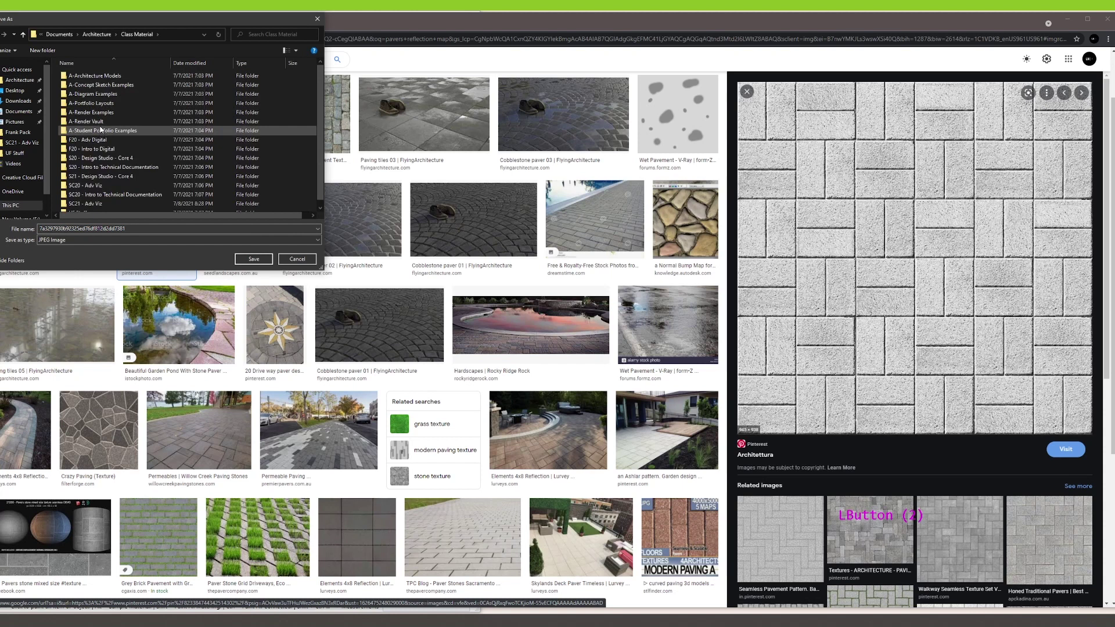
double_click(101, 113)
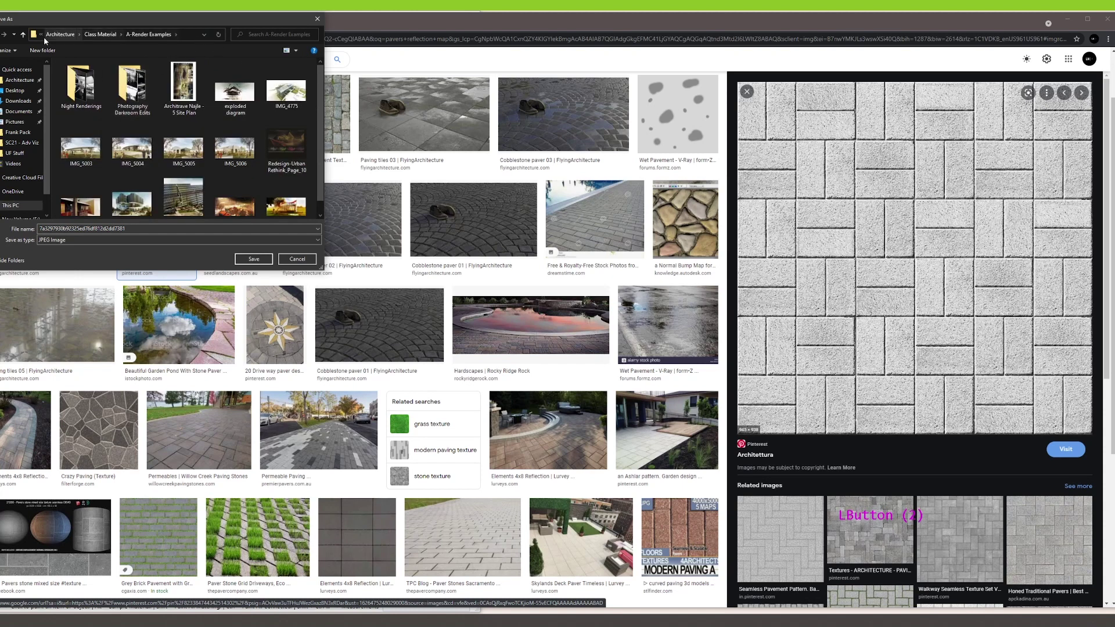
left_click(23, 34)
double_click(80, 121)
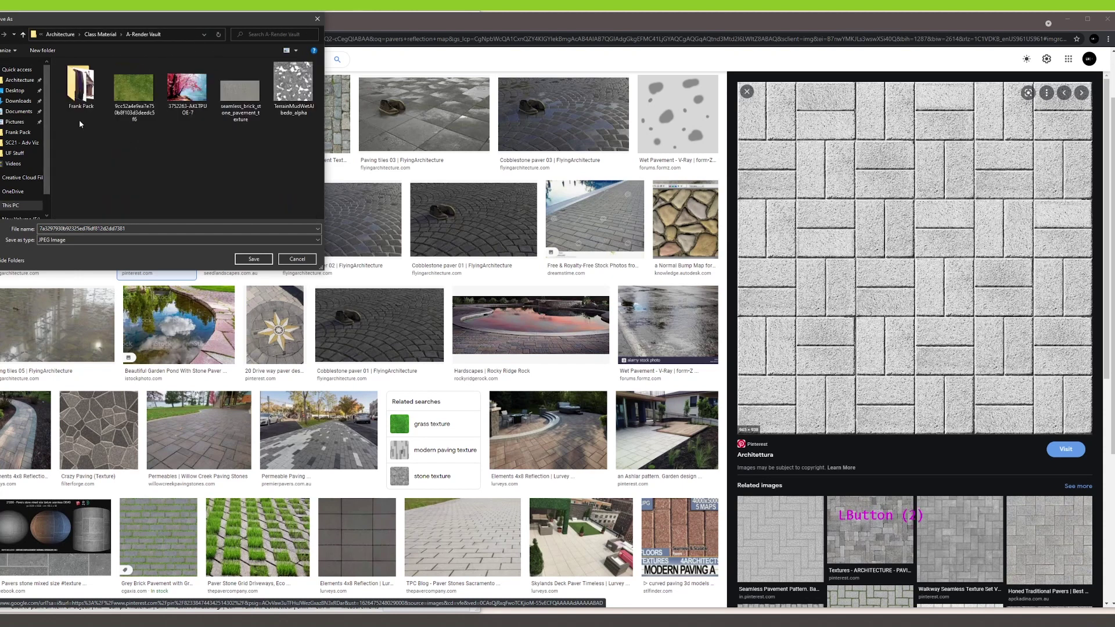
left_click(252, 256)
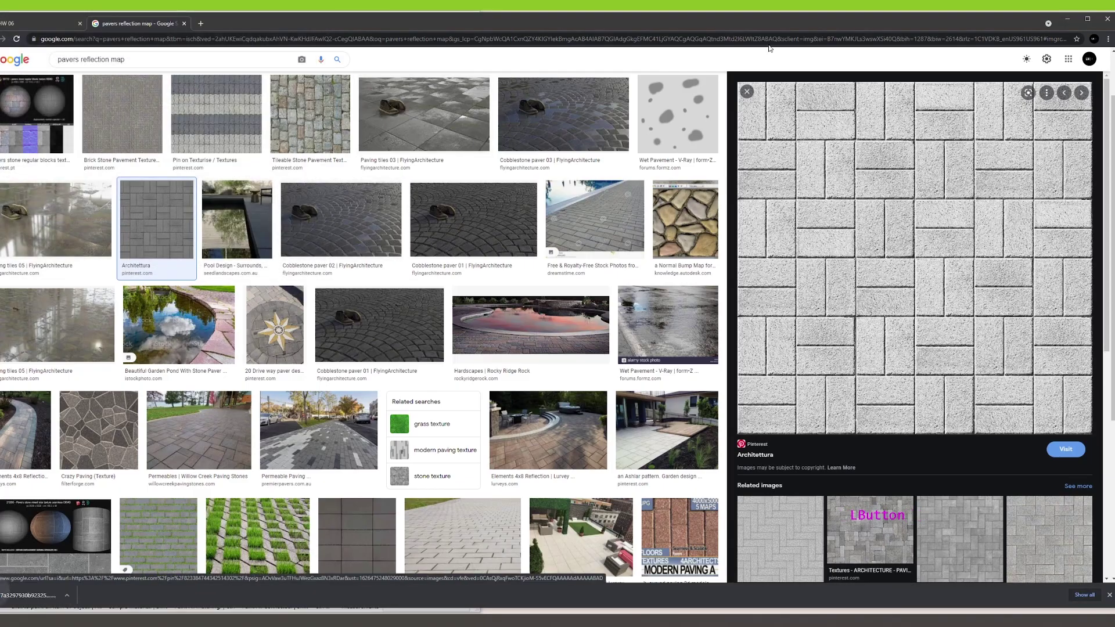
Return to the Enscape material editor and load the saved paver image from A-Render Vault as Color D07's reflection texture.
left_click(1071, 21)
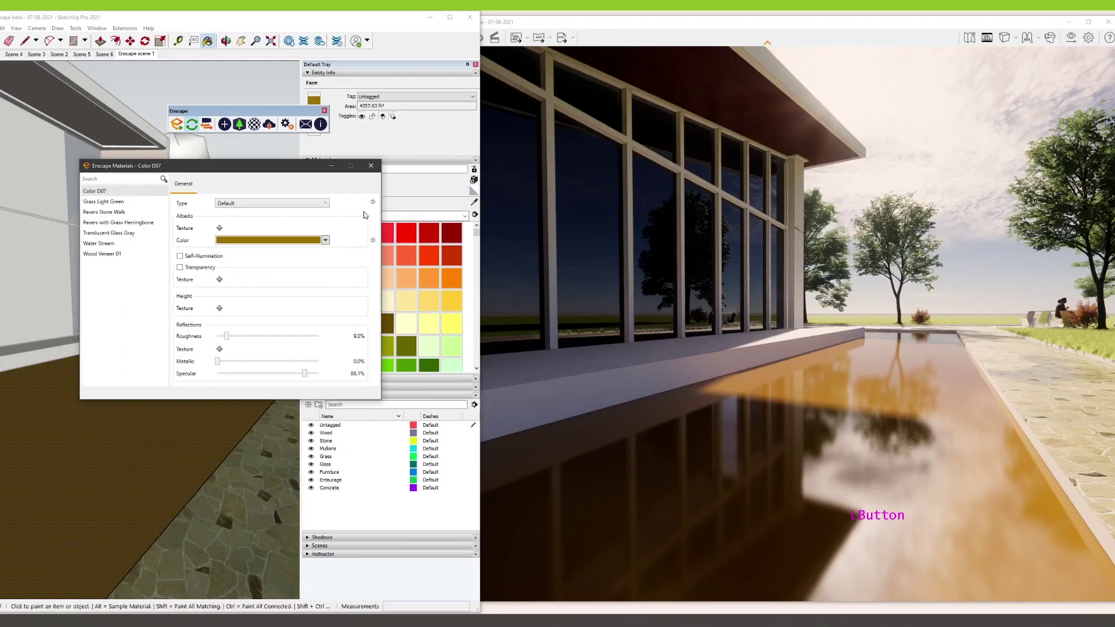
scroll(221, 351, "down", 1)
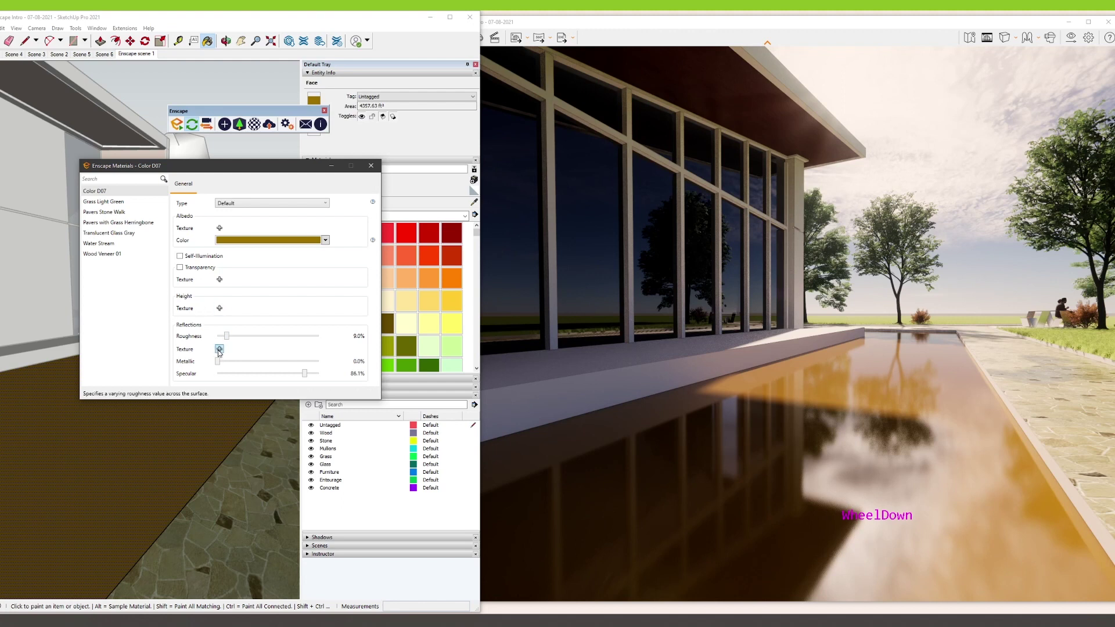
left_click(220, 349)
left_click(234, 249)
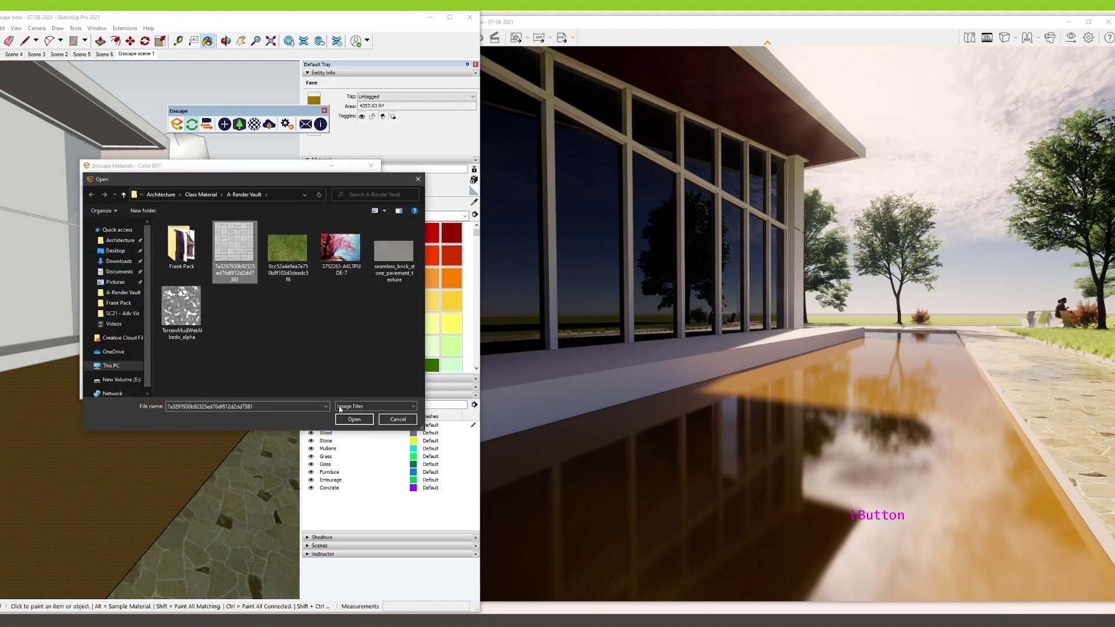
left_click(349, 420)
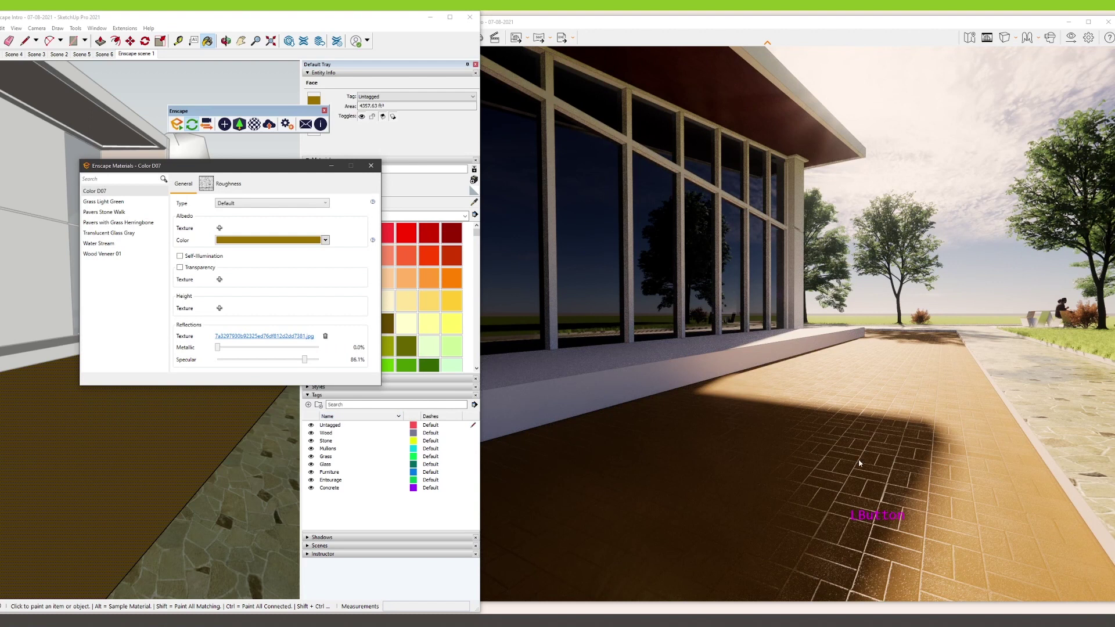
Invert Color D07's paver roughness image and check the ground reflections up close in the render.
left_click(242, 337)
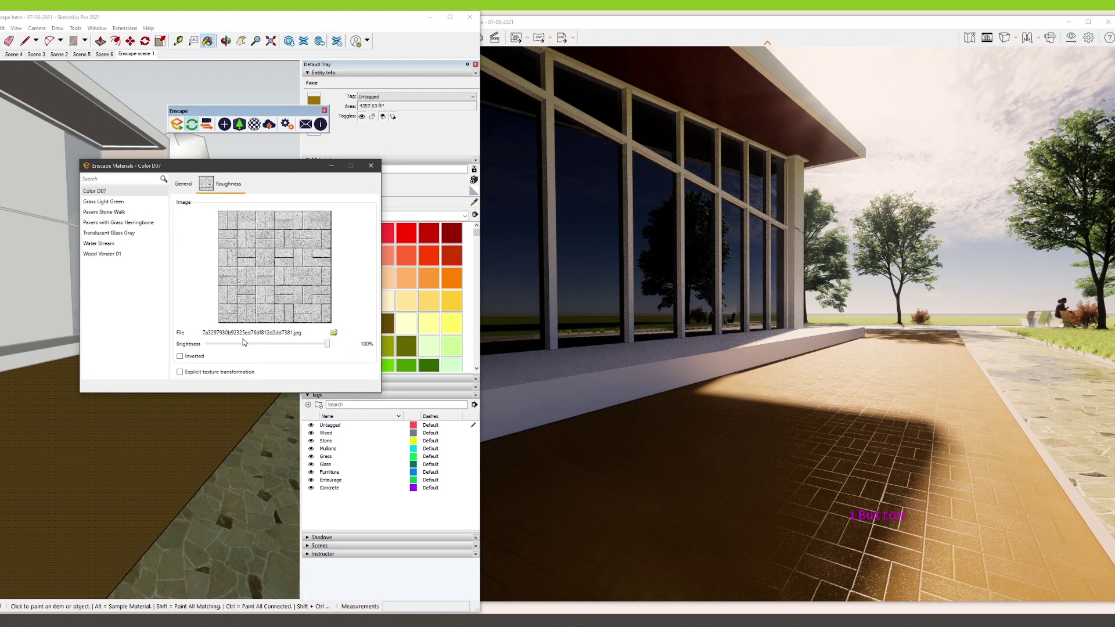
left_click(180, 356)
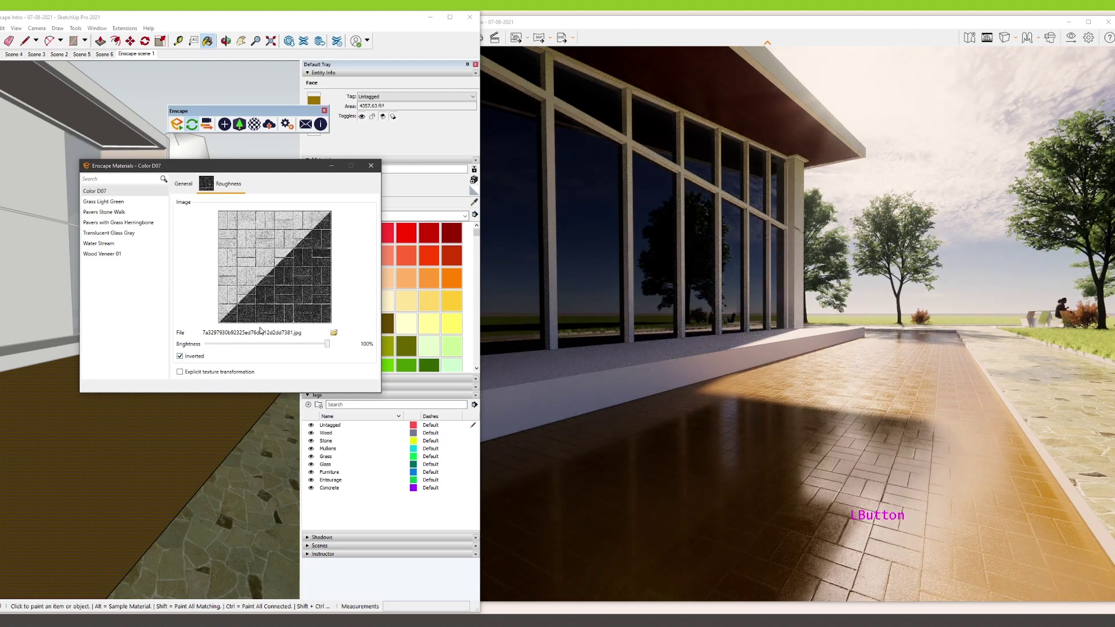
right_click_drag(672, 410, 678, 325)
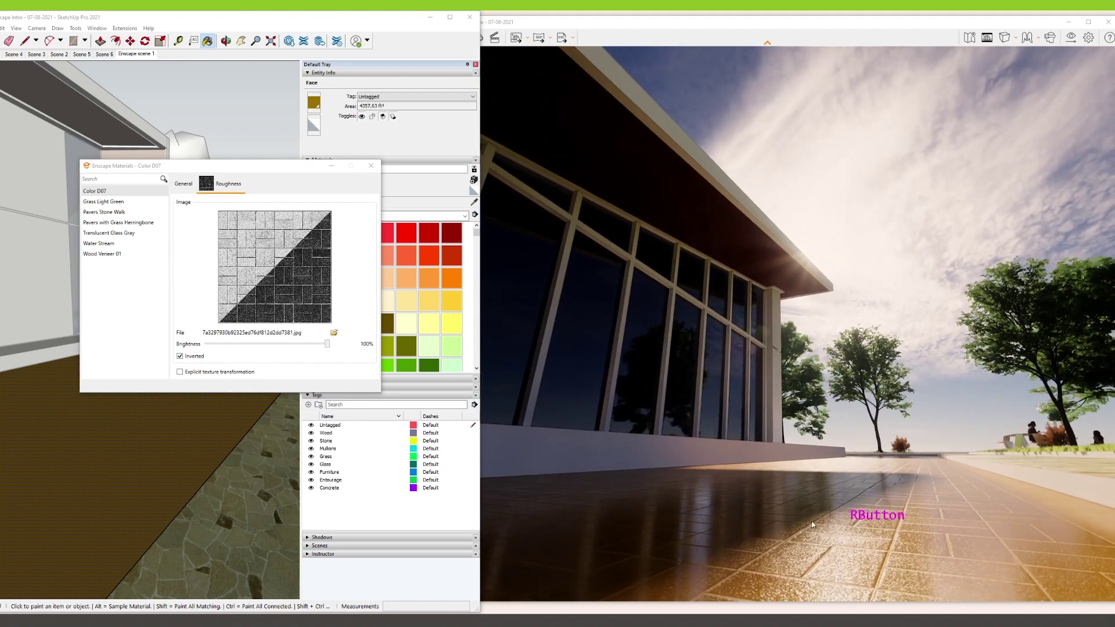
left_click_drag(821, 515, 817, 558)
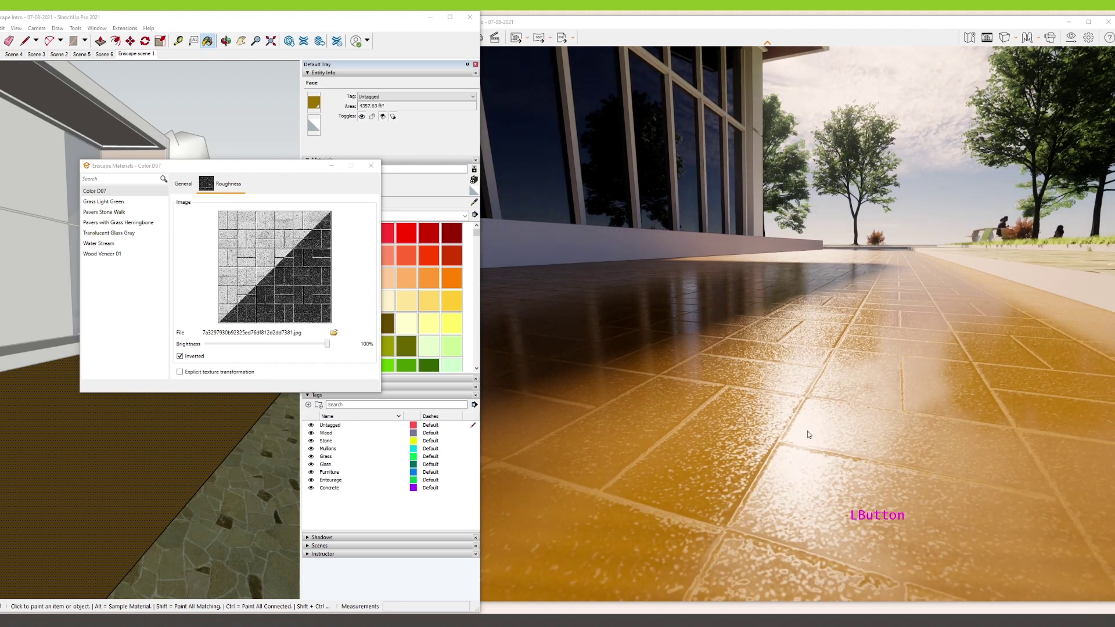
Switch the roughness image's inversion off to compare the ground in the render, and switch it back on.
left_click_drag(327, 344, 355, 358)
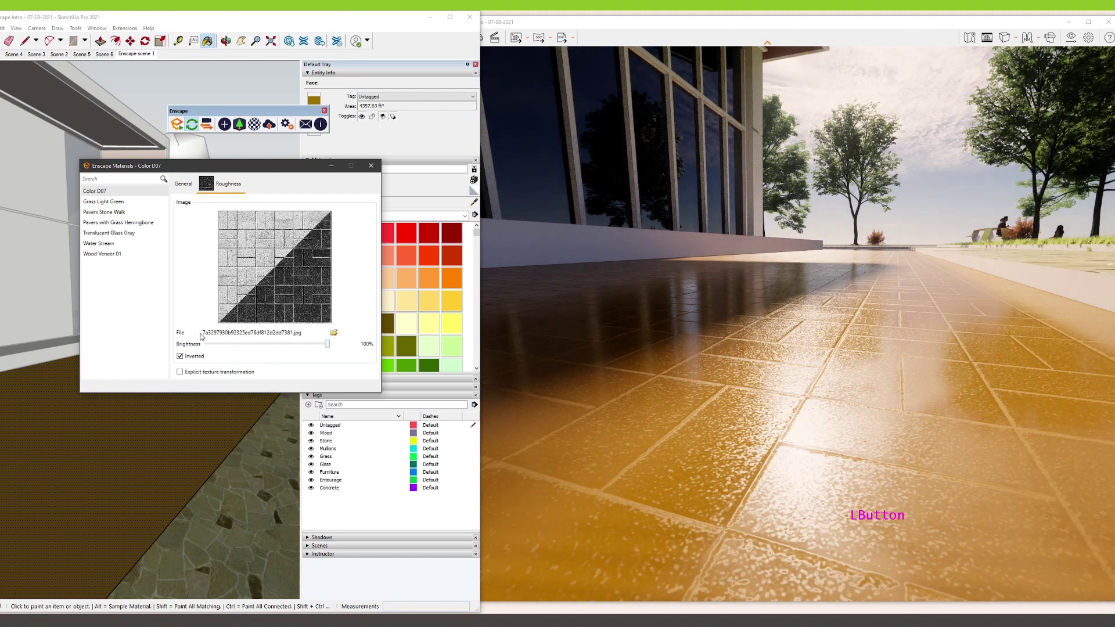
left_click(181, 356)
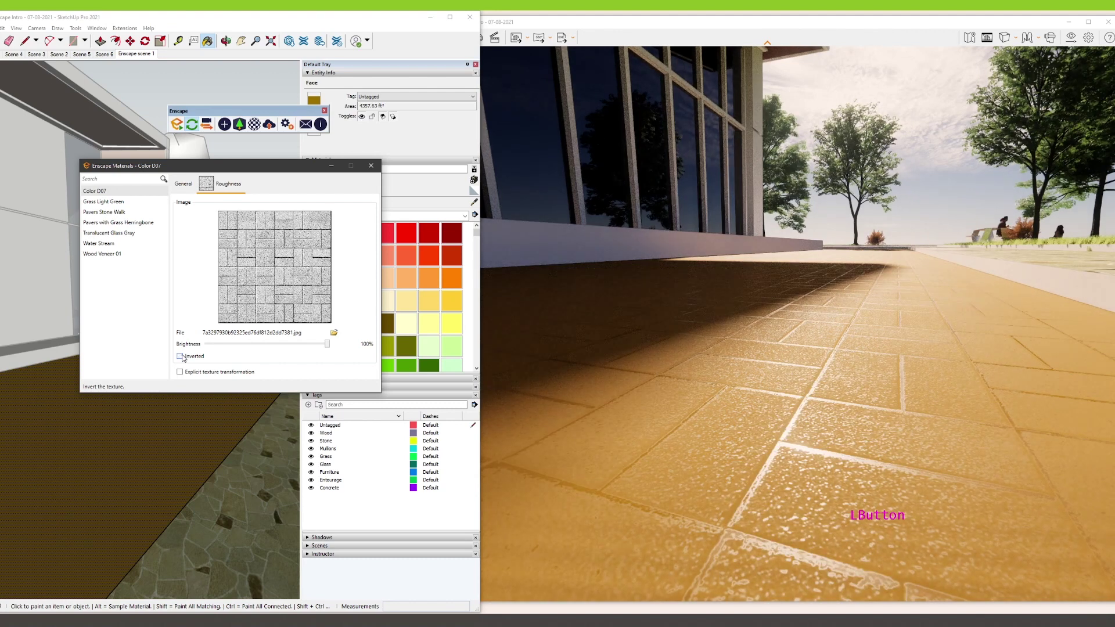
right_click_drag(912, 317, 1101, 186)
left_click_drag(830, 441, 850, 390)
right_click_drag(850, 390, 1091, 206)
right_click_drag(797, 349, 911, 290)
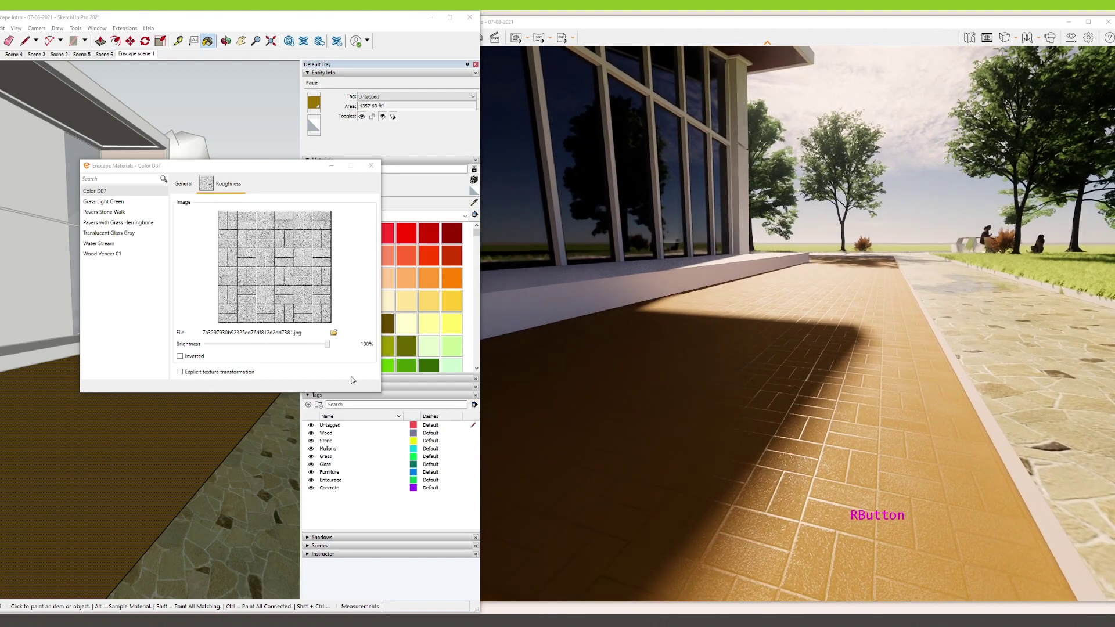
left_click(214, 358)
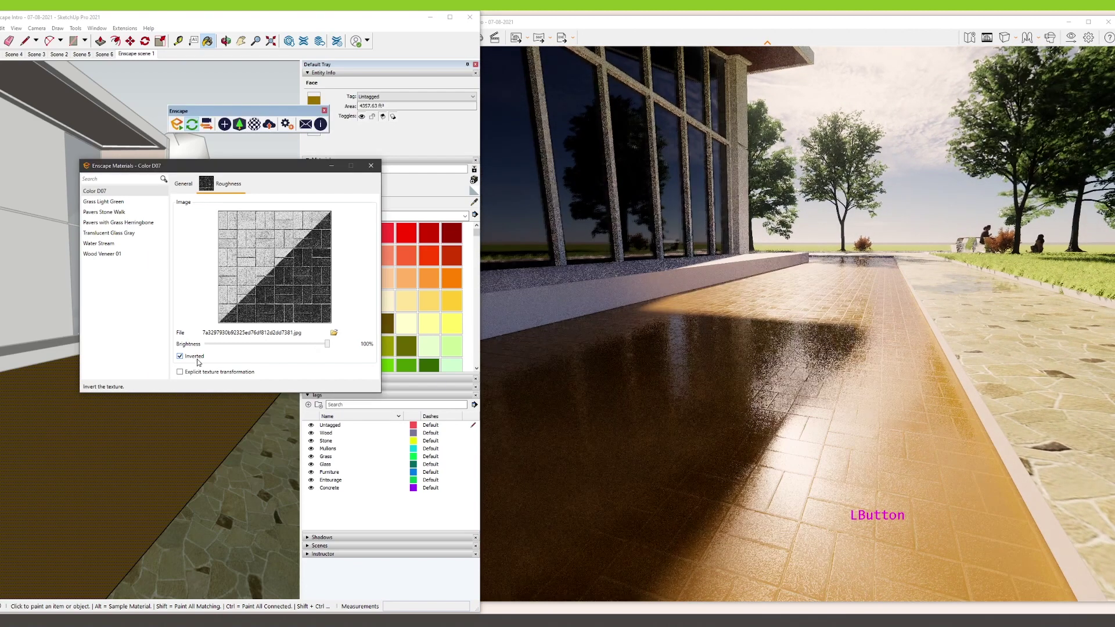
Move through the render along the building to its end wall and the trees, examining their reflections on the inverted paver surface.
right_click(788, 336)
right_click_drag(787, 335, 901, 259)
key("w")
key("w")
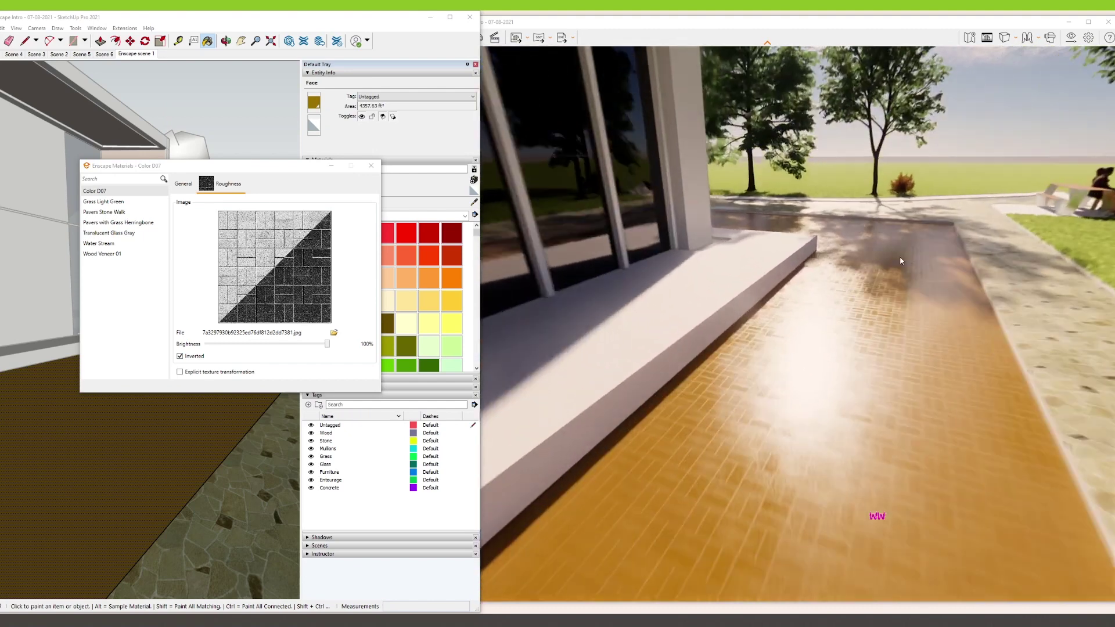
key("d")
left_click_drag(900, 259, 893, 305)
key("d")
key("d")
key("d")
key("d")
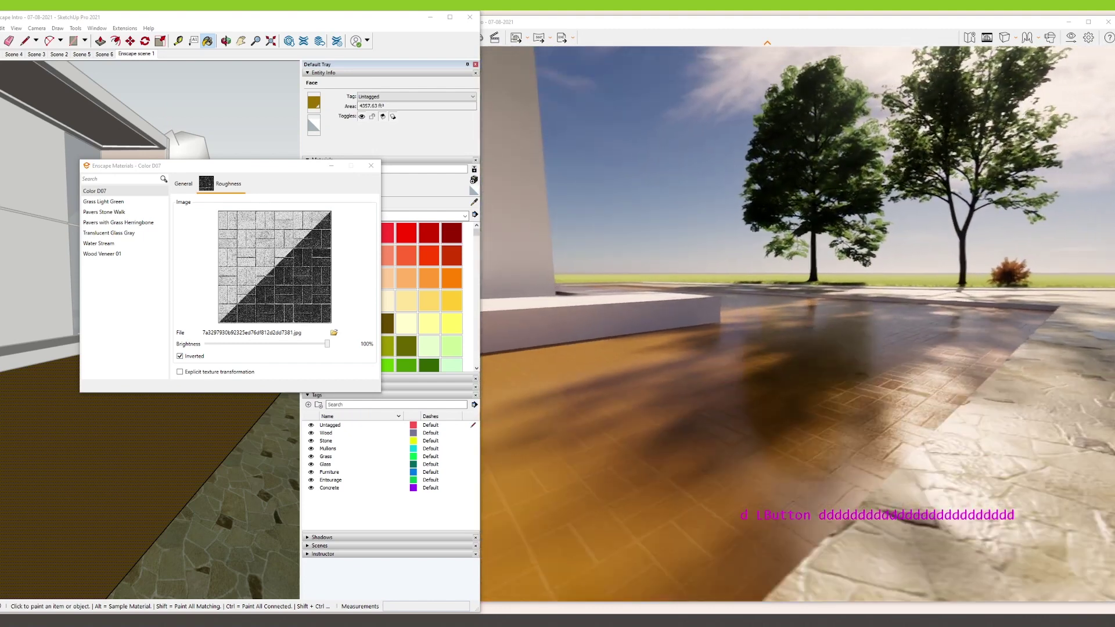
key("w")
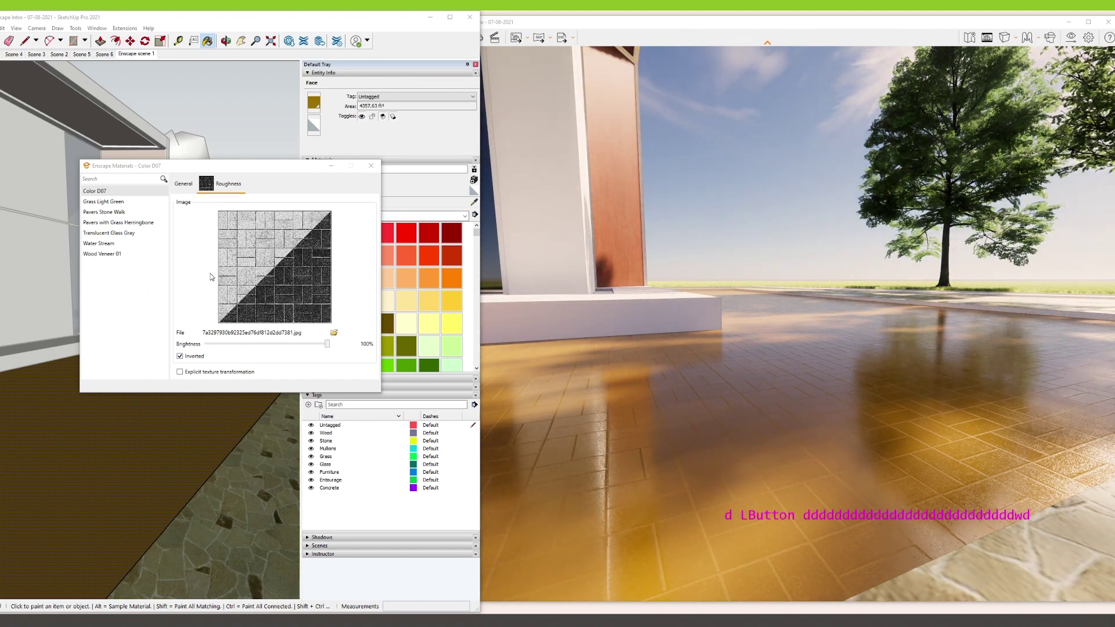
Remove Color D07's reflection texture for comparison, and reload the saved paver image with Inverted enabled.
left_click(188, 192)
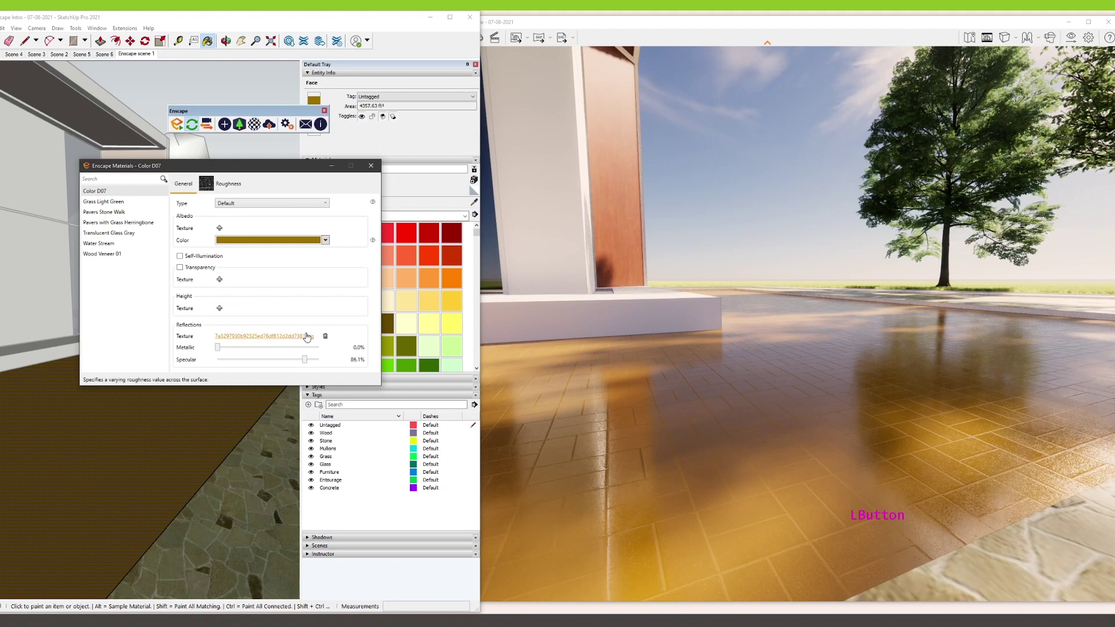
left_click(325, 336)
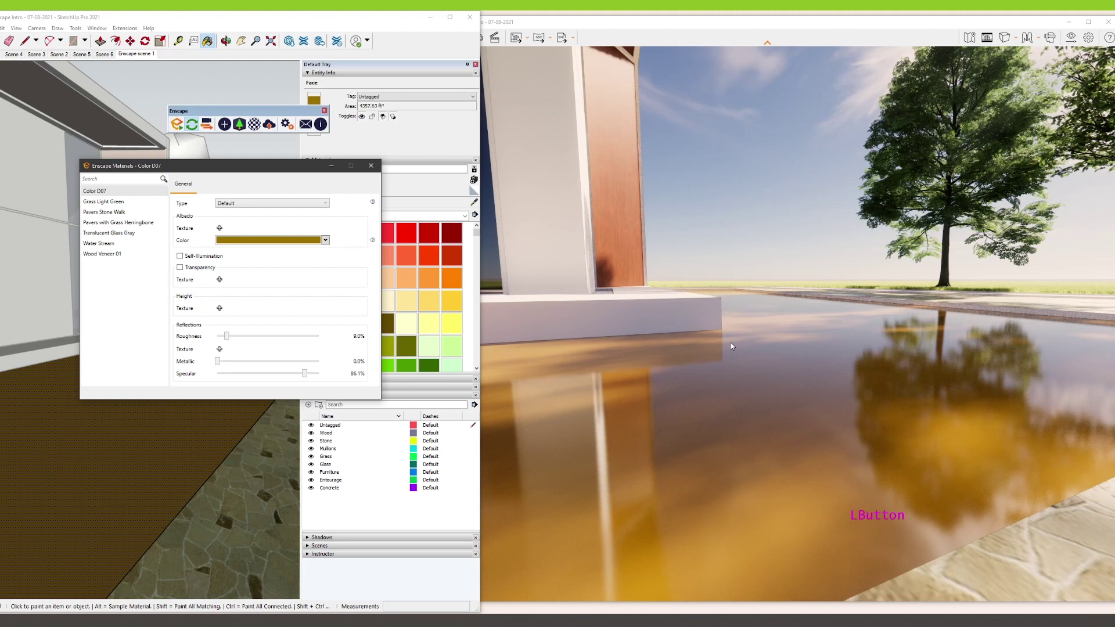
left_click(219, 349)
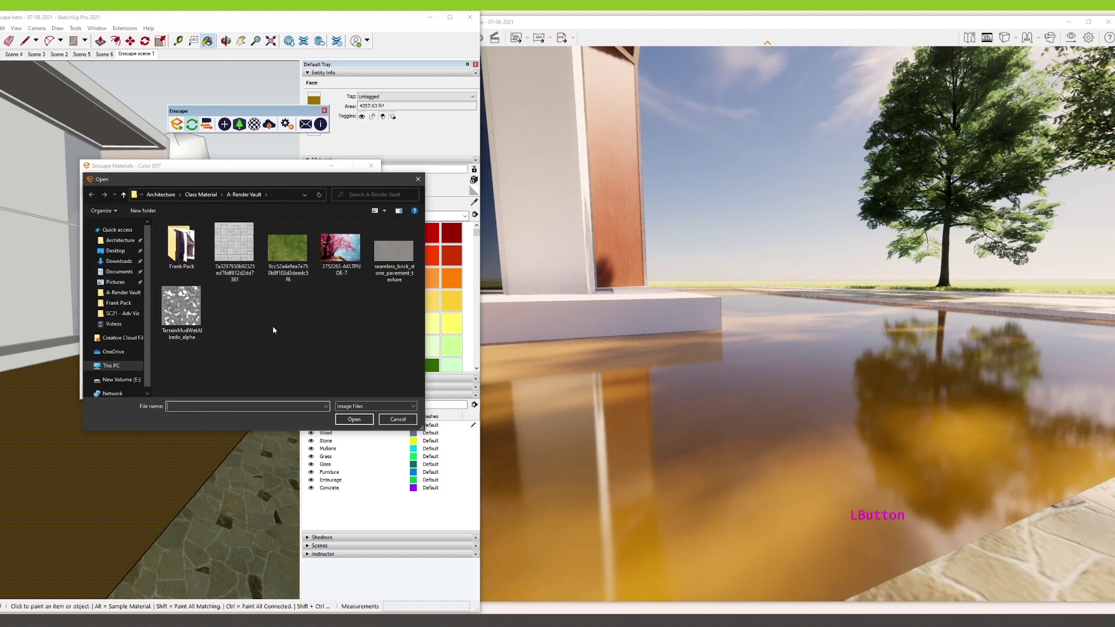
left_click(255, 255)
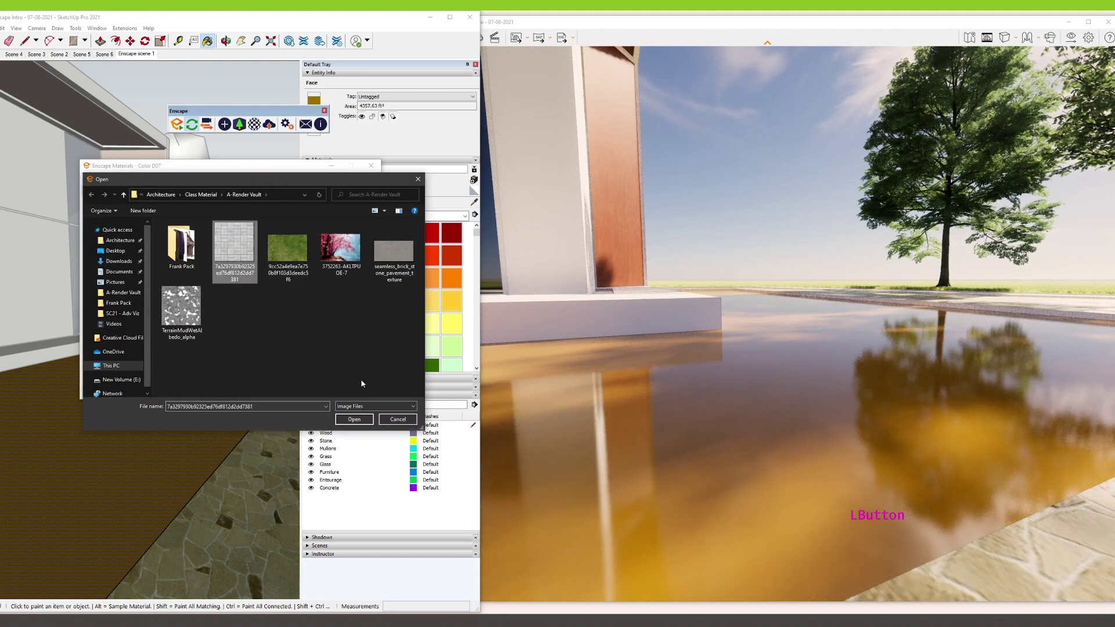
left_click(353, 424)
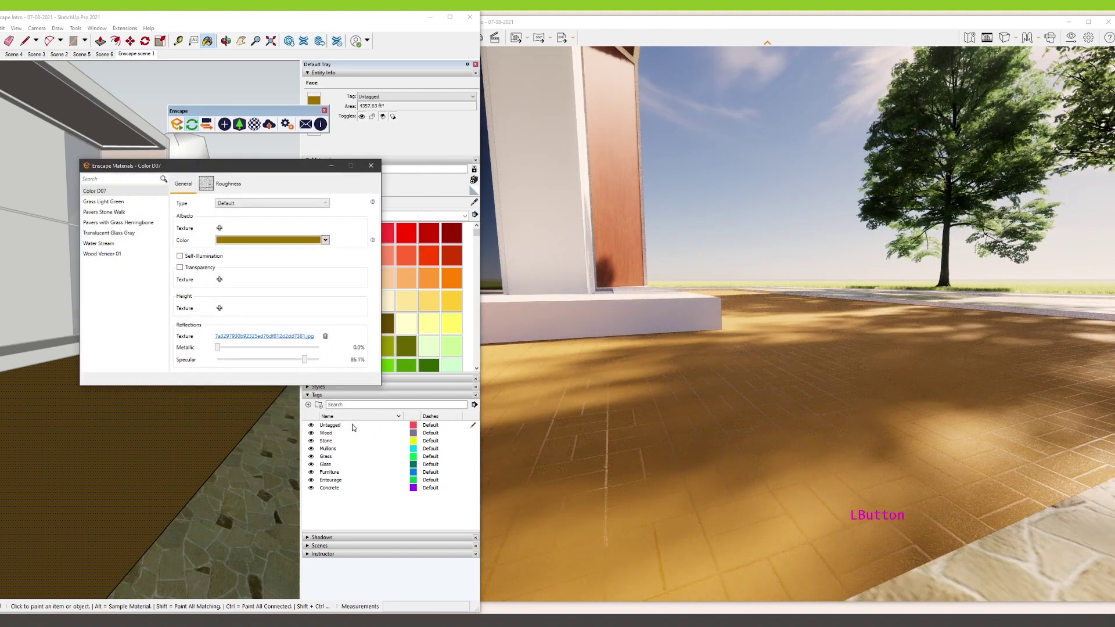
left_click(222, 336)
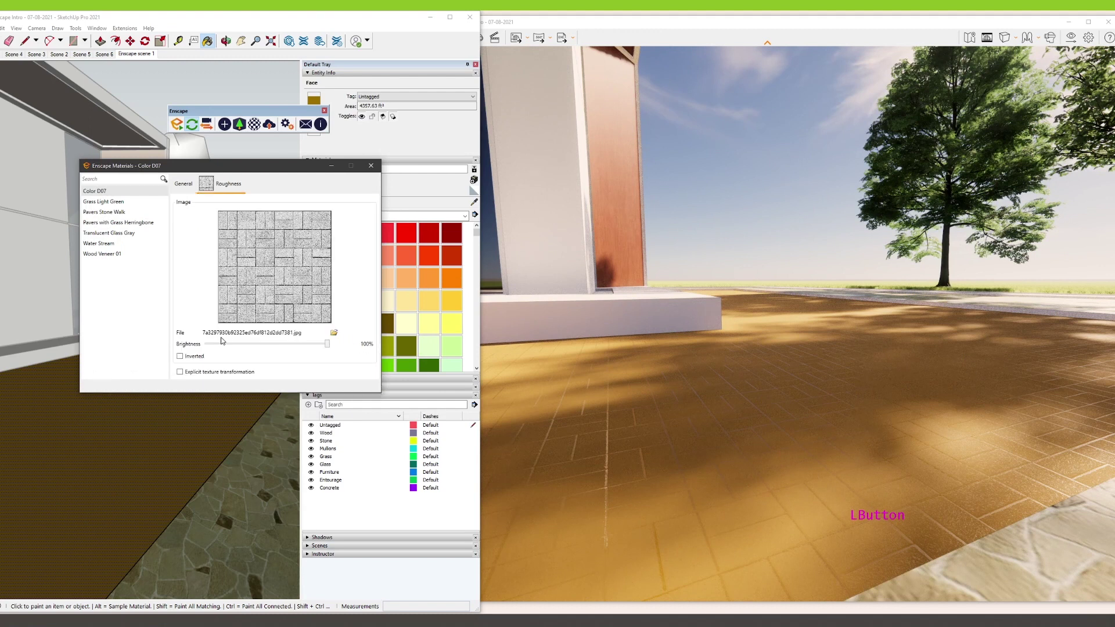
left_click(187, 354)
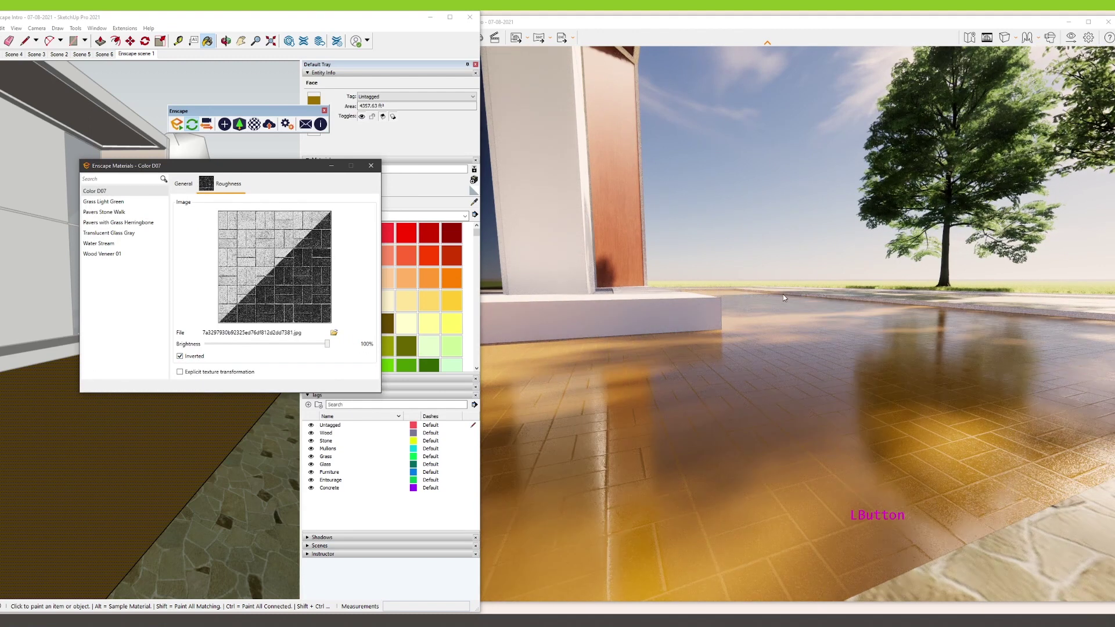
Enable the explicit texture transformation for the roughness image and set its width and height to 3 m.
left_click(242, 372)
left_click(235, 384)
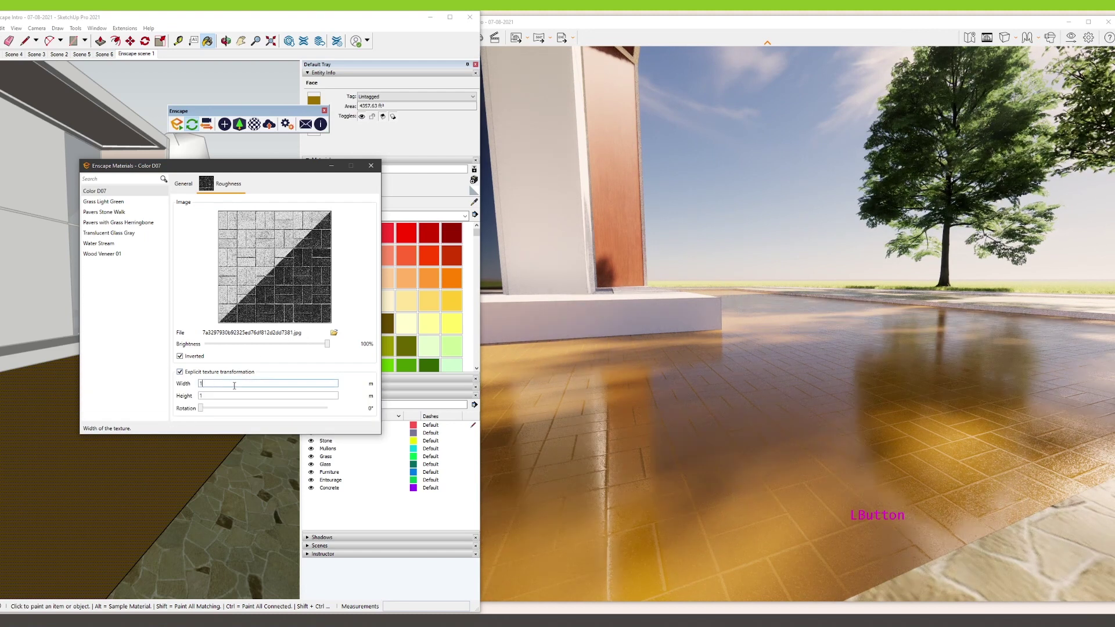
type("3")
key("KP_Enter")
left_click(201, 396)
type("3")
key("KP_Enter")
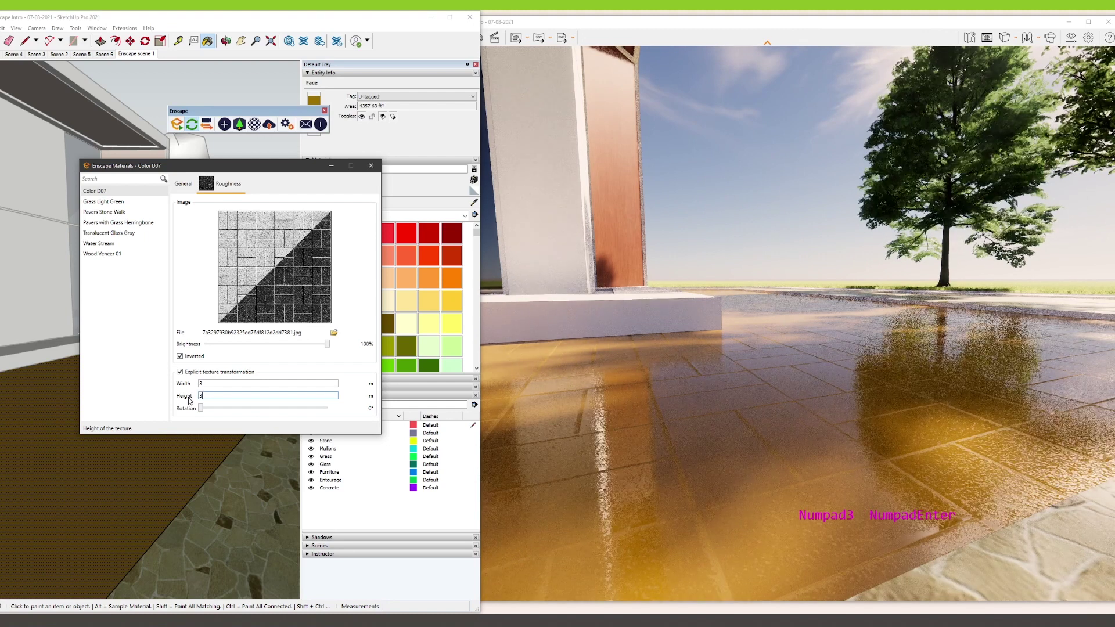
Set the roughness image's width and height to 1.5 m.
left_click(202, 382)
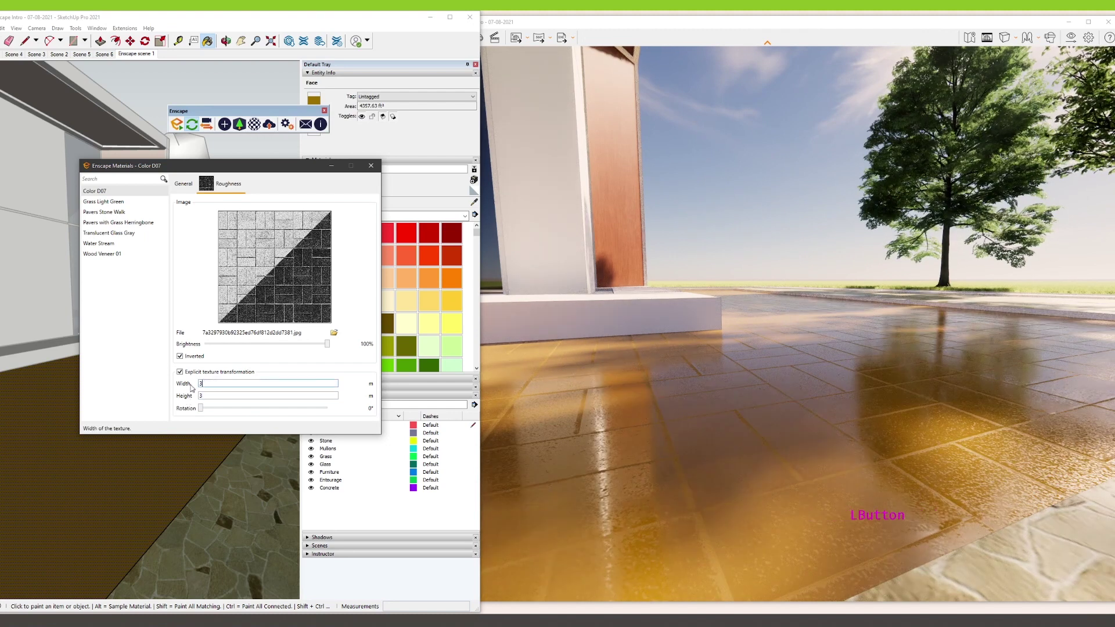
type("1.5")
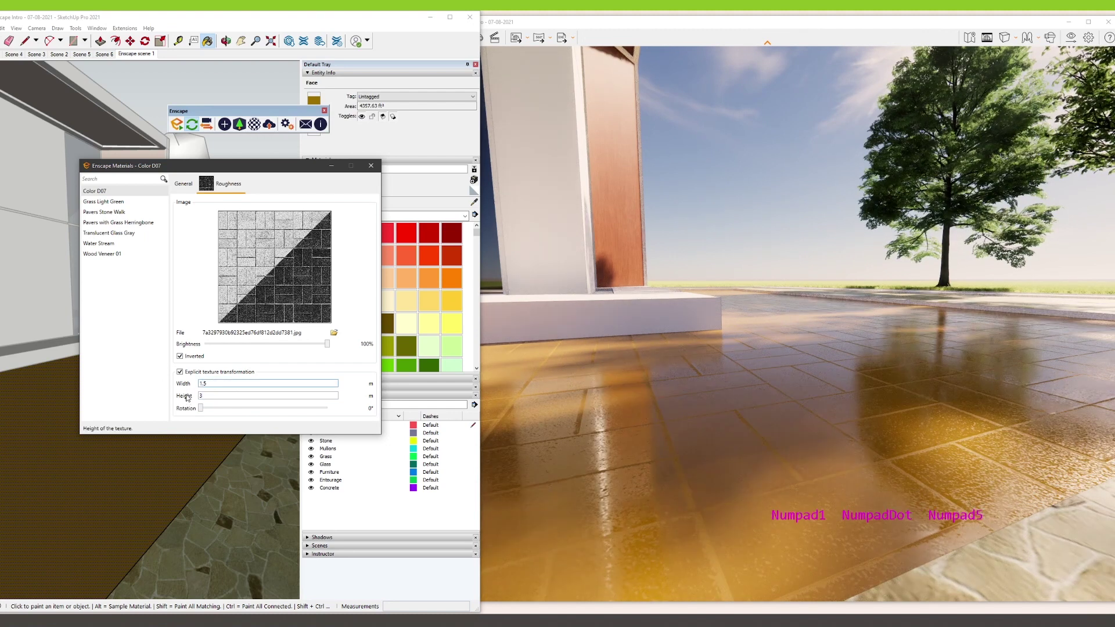
left_click(189, 397)
type("1.5")
key("KP_Enter")
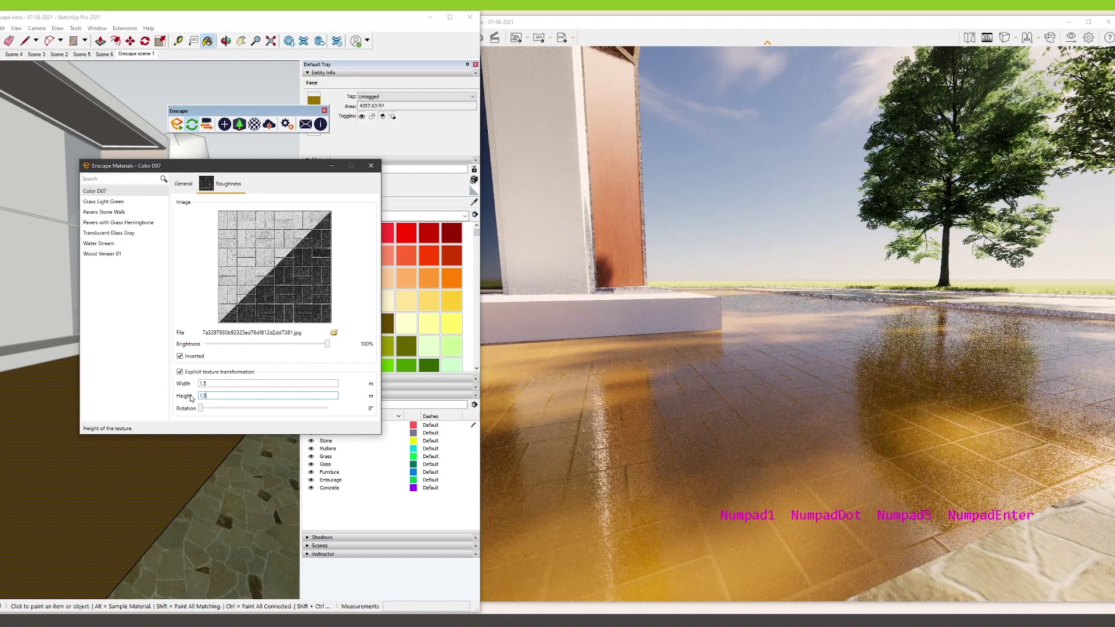
Rotate Color D07's roughness image to 44.47°.
left_click_drag(203, 411, 219, 412)
right_click_drag(1027, 315, 1080, 383)
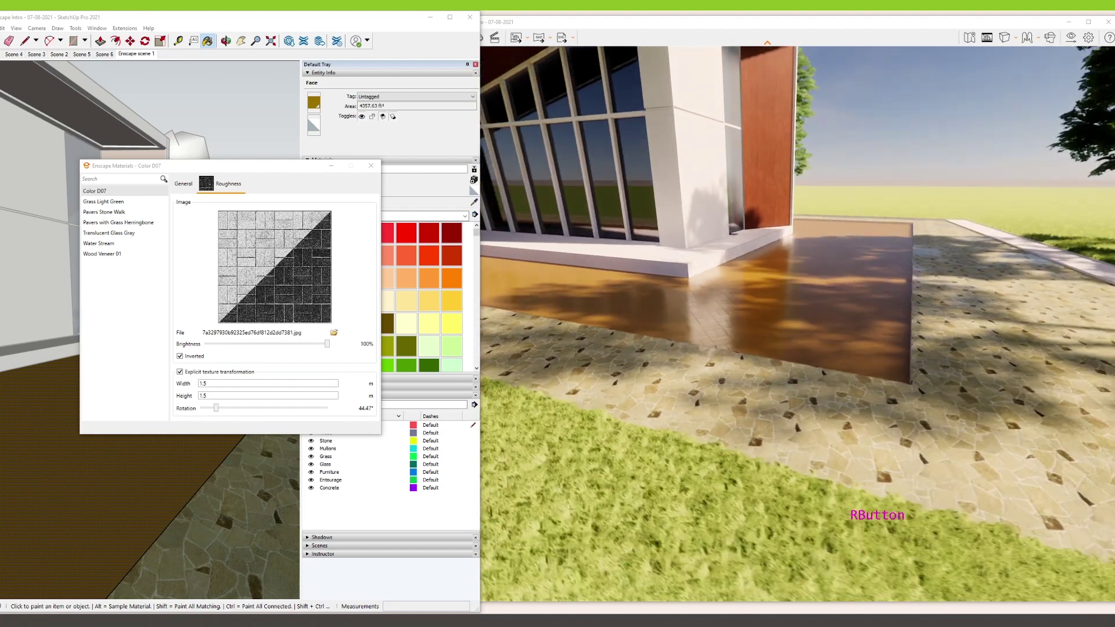
Move through the render around the building's corner to examine the rotated paver pattern and its reflections on the ground surface.
key("w")
key("w")
left_click_drag(922, 357, 880, 299)
key("d")
key("s")
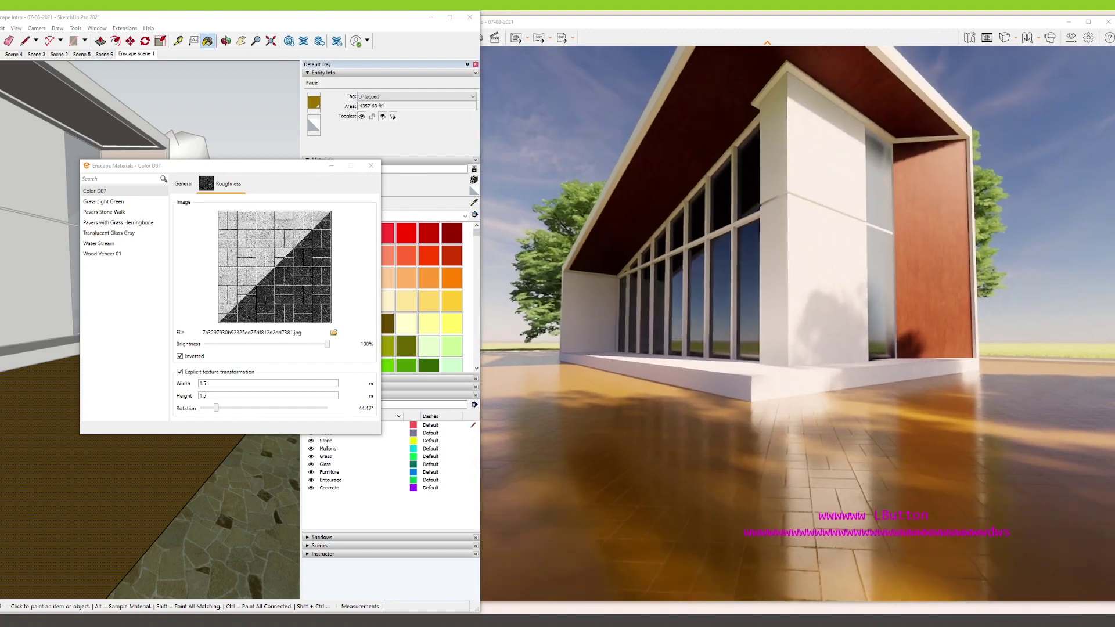
key("a")
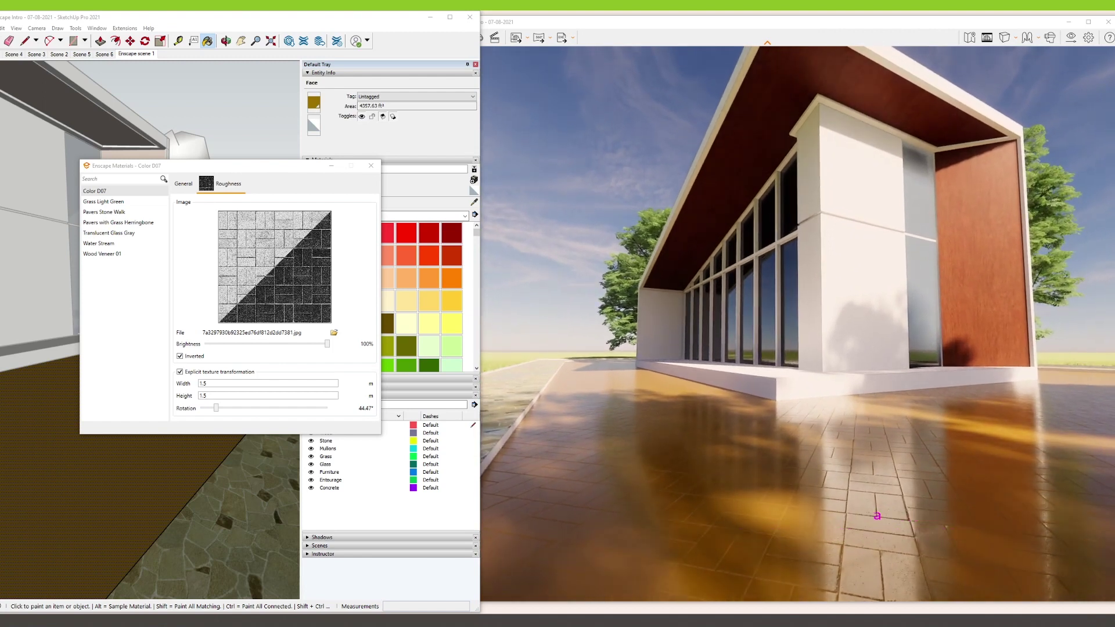
key("s")
key("d")
key("s")
key("d")
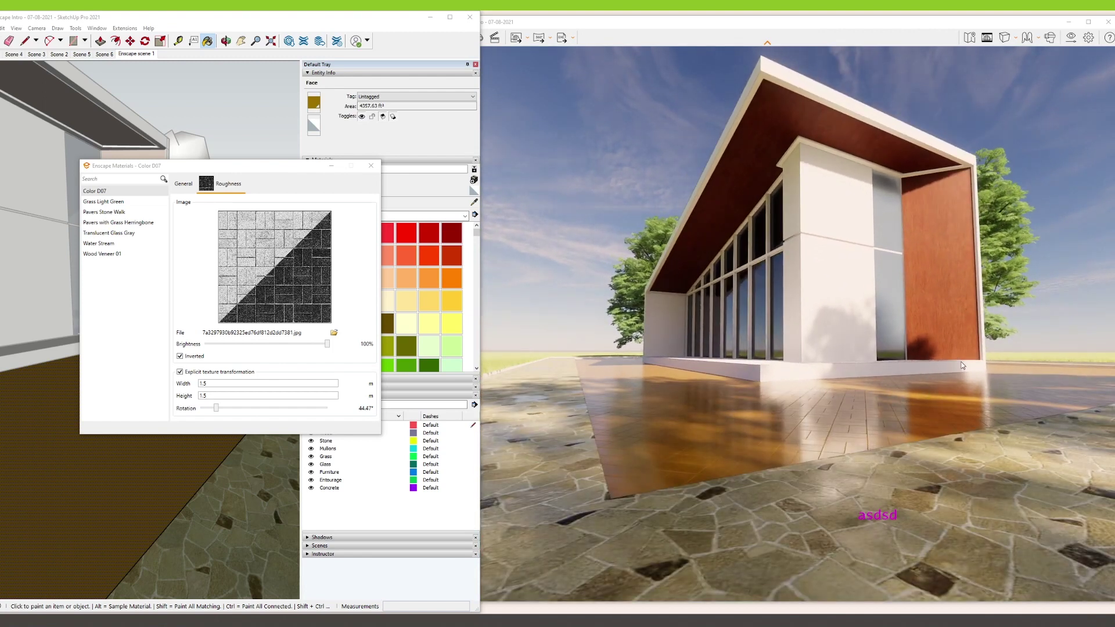
Reduce the saturation of Color D07 to 42 in the SketchUp material's HSB colour settings.
left_click(183, 183)
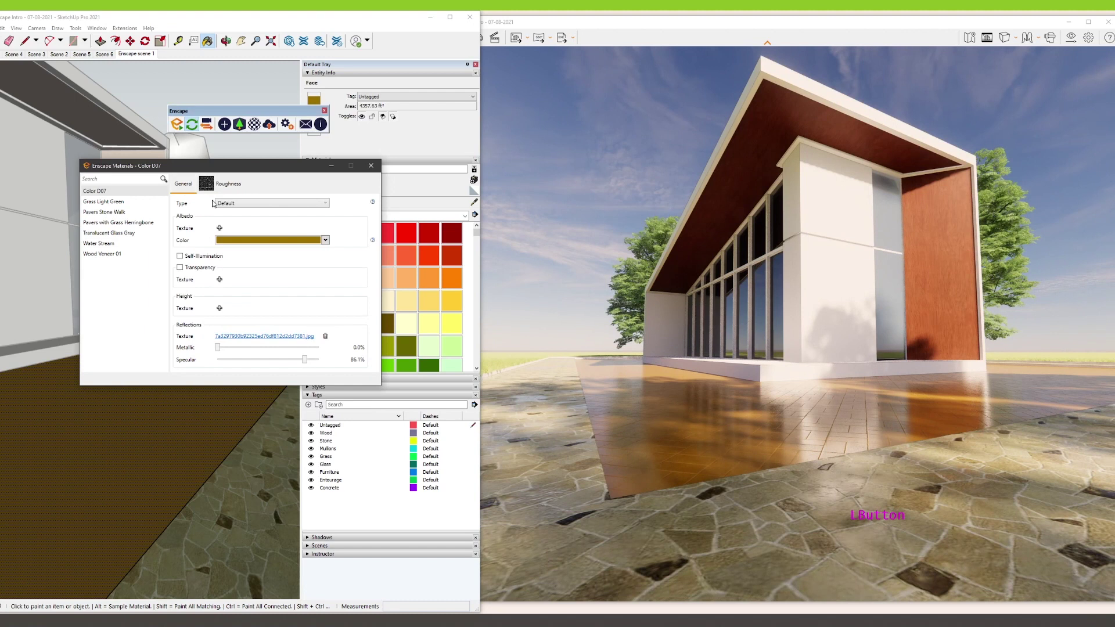
left_click(235, 242)
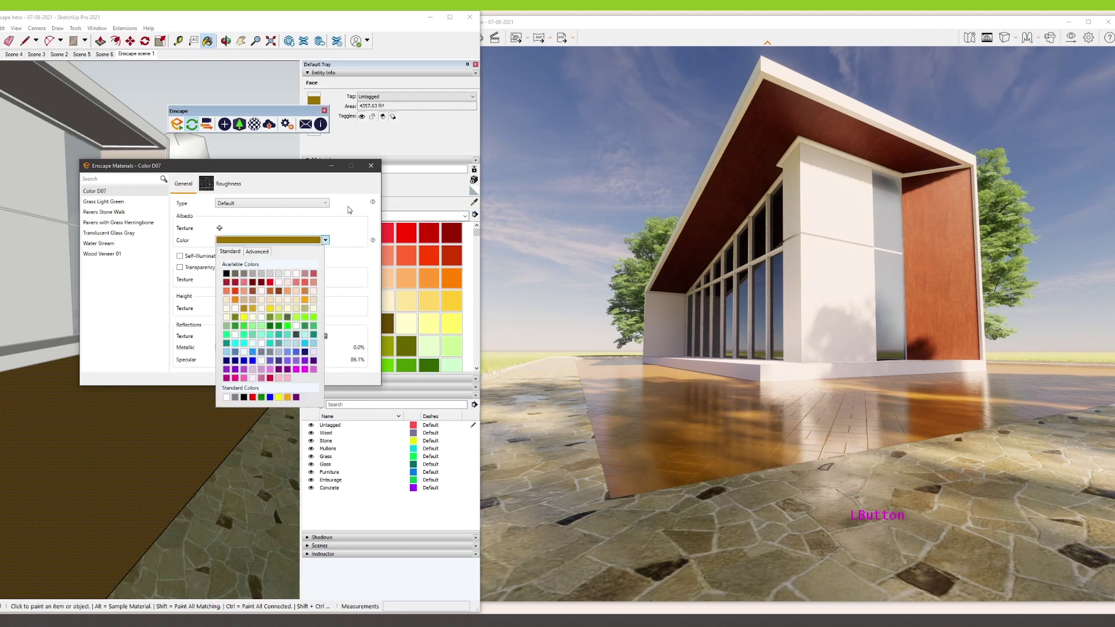
left_click(276, 174)
left_click_drag(275, 174, 159, 179)
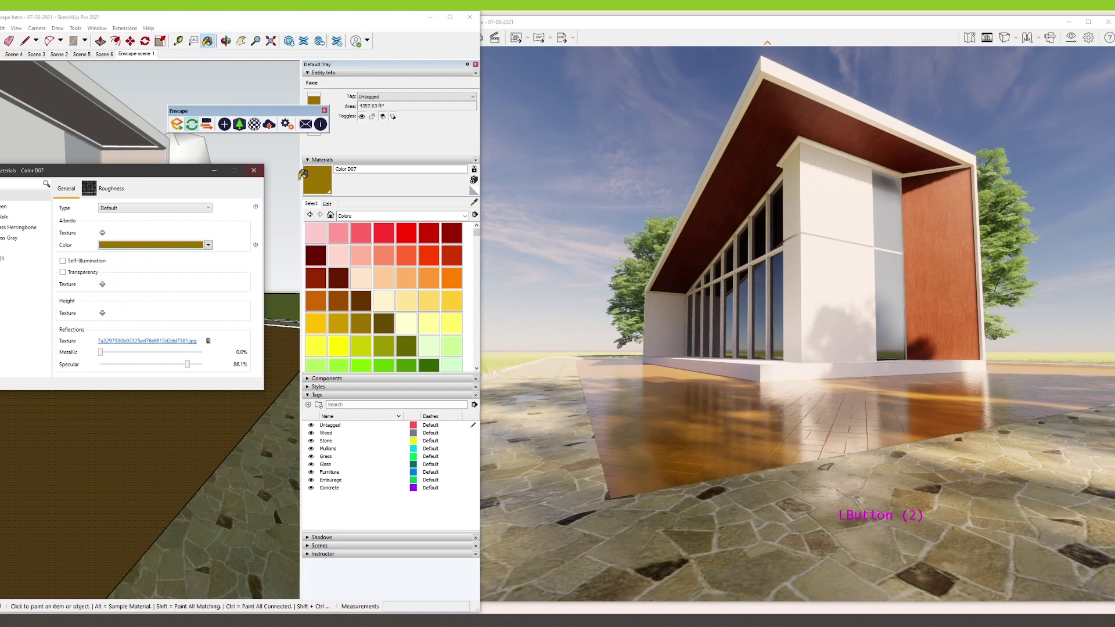
left_click(328, 203)
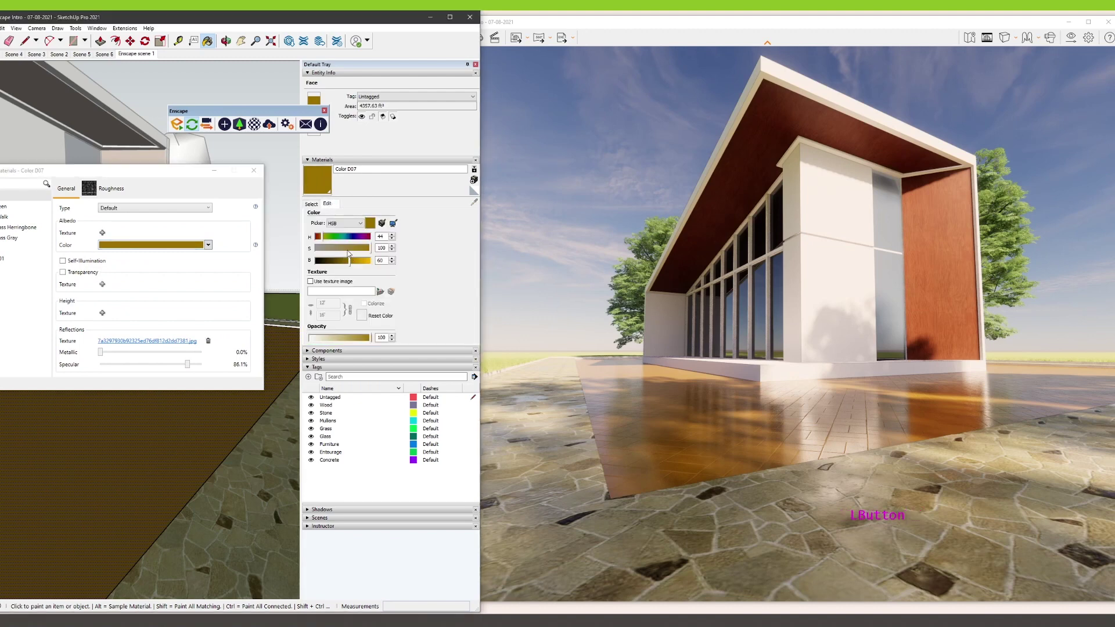
left_click_drag(363, 248, 323, 241)
left_click(339, 249)
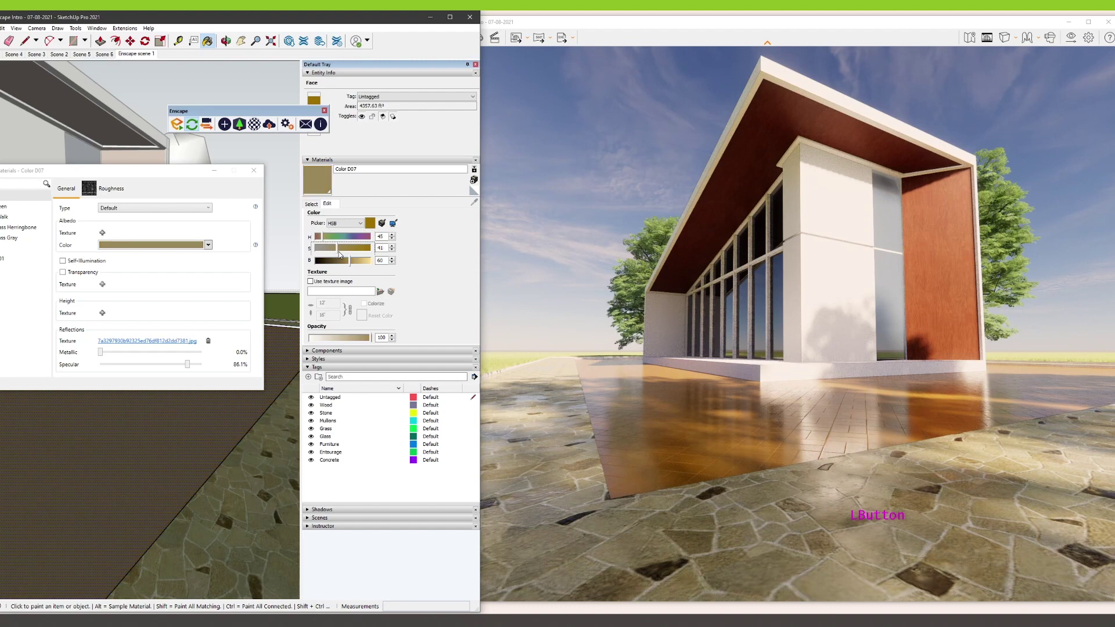
left_click_drag(339, 253, 340, 254)
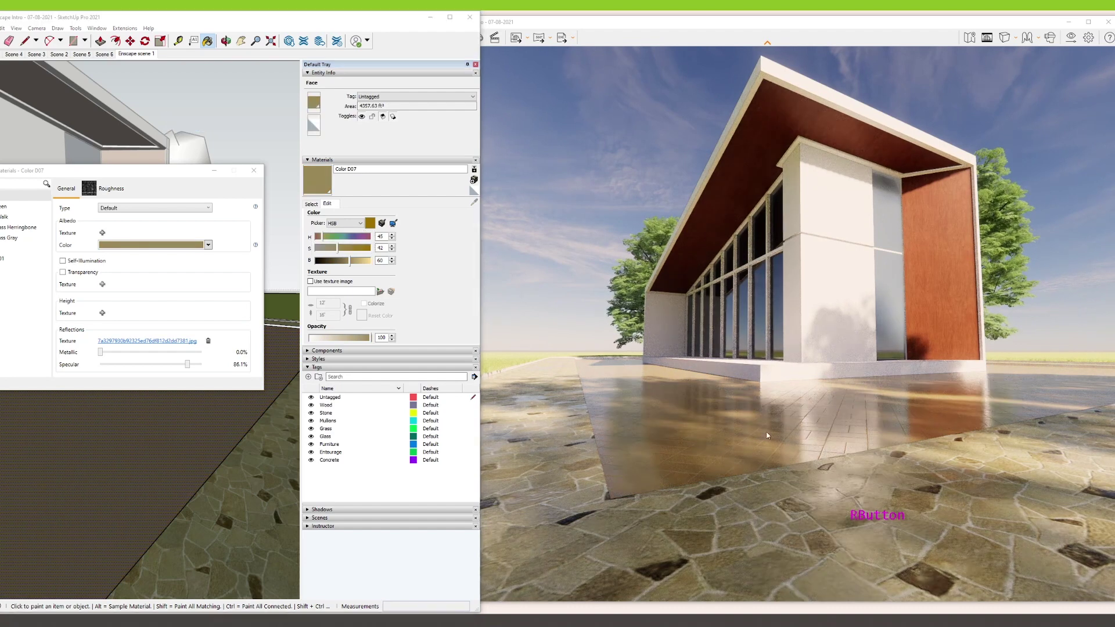
Lower Color D07's specular reflection to 0.0%.
right_click_drag(767, 435, 734, 377)
scroll(735, 329, "up", 3)
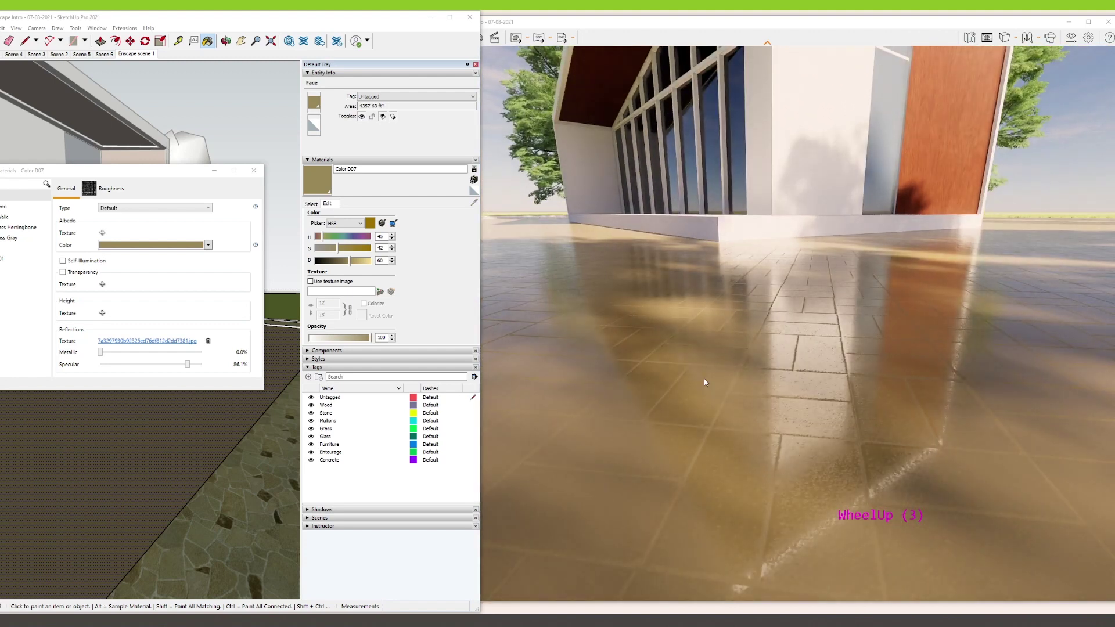
scroll(704, 378, "down", 1)
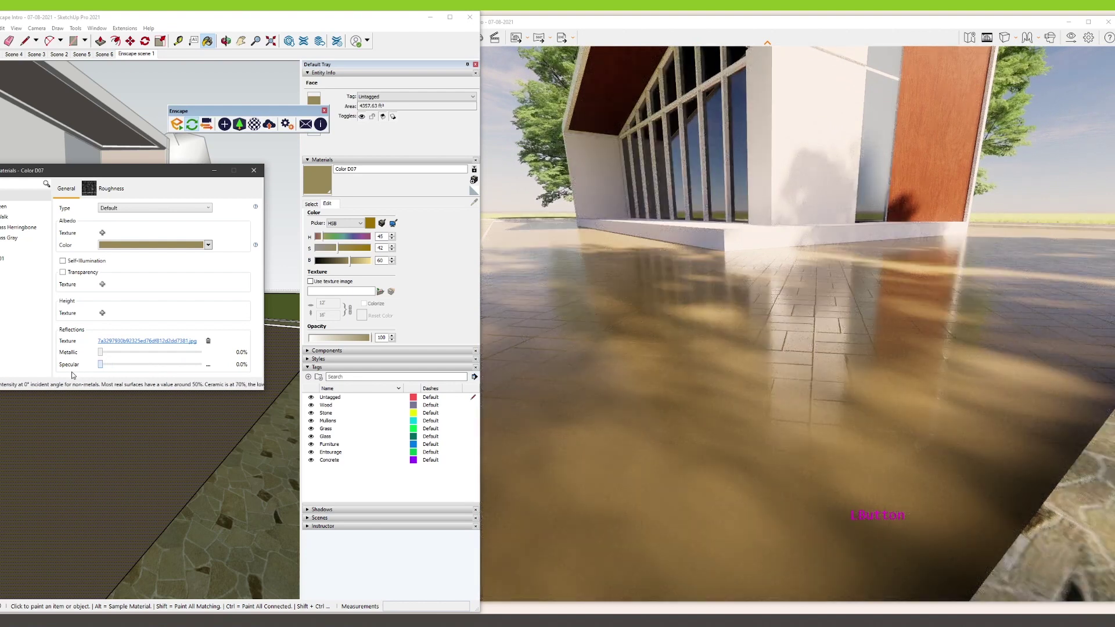
Change the render's time of day to a low sun shining across the ground surface beside the trees.
left_click_drag(813, 401, 751, 393)
mouse_move(751, 393)
right_mouse_down()
mouse_move(847, 401)
mouse_move(789, 340)
mouse_move(824, 348)
right_mouse_up()
right_click_drag(824, 388, 775, 333, "shift")
scroll(775, 334, "down", 4)
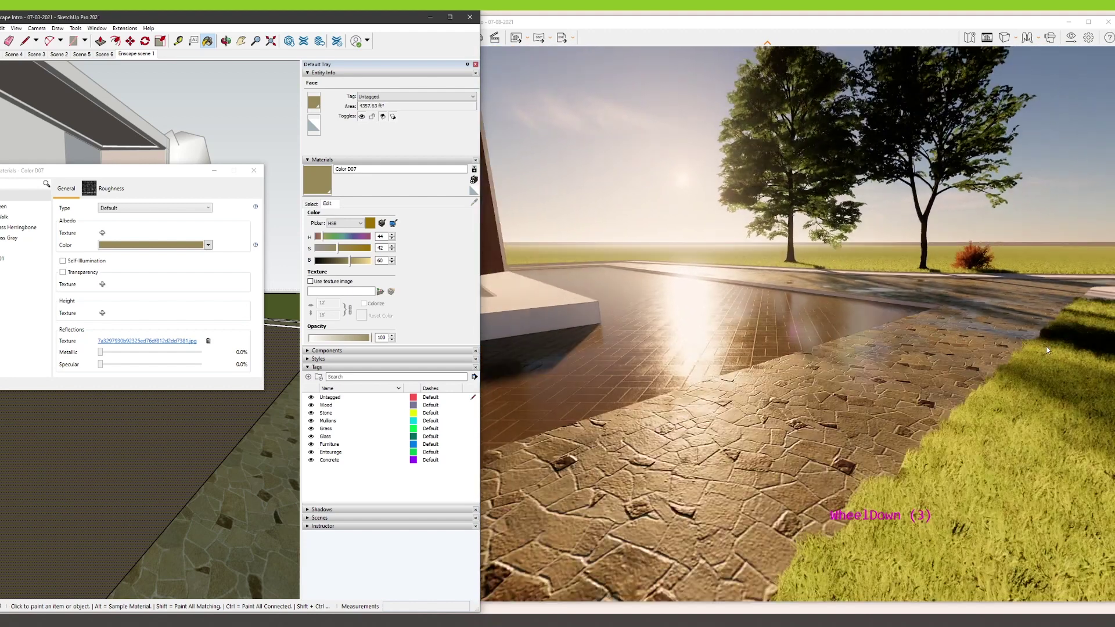
Move through the low-sun render along the glazed facade and back to the picnic table, examining the ground reflections and the building.
left_click_drag(775, 333, 931, 382)
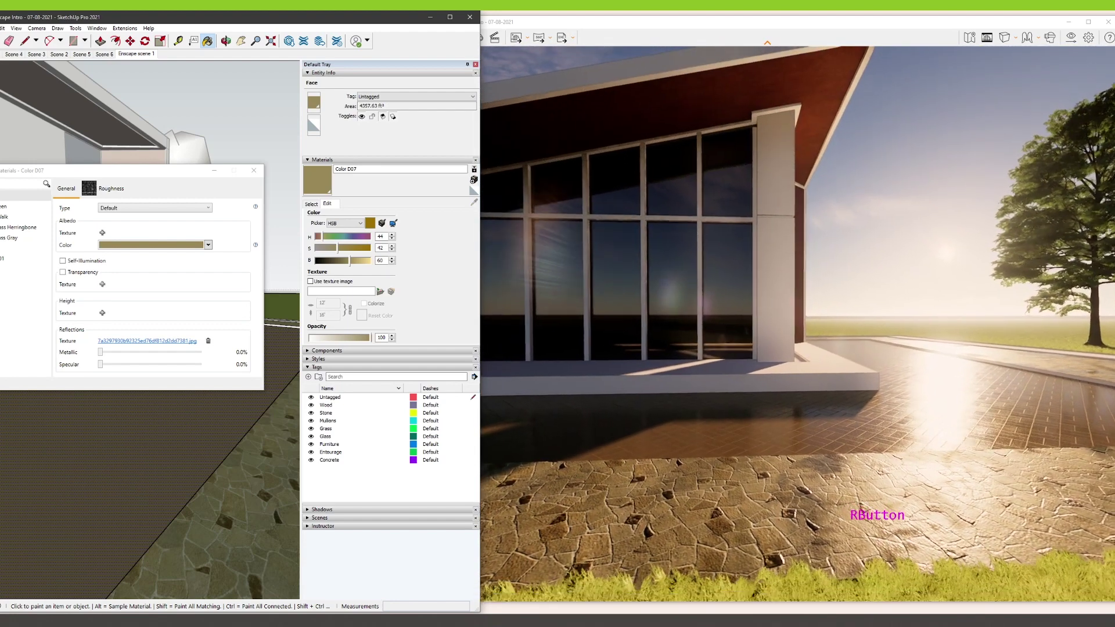
right_click_drag(796, 324, 779, 311)
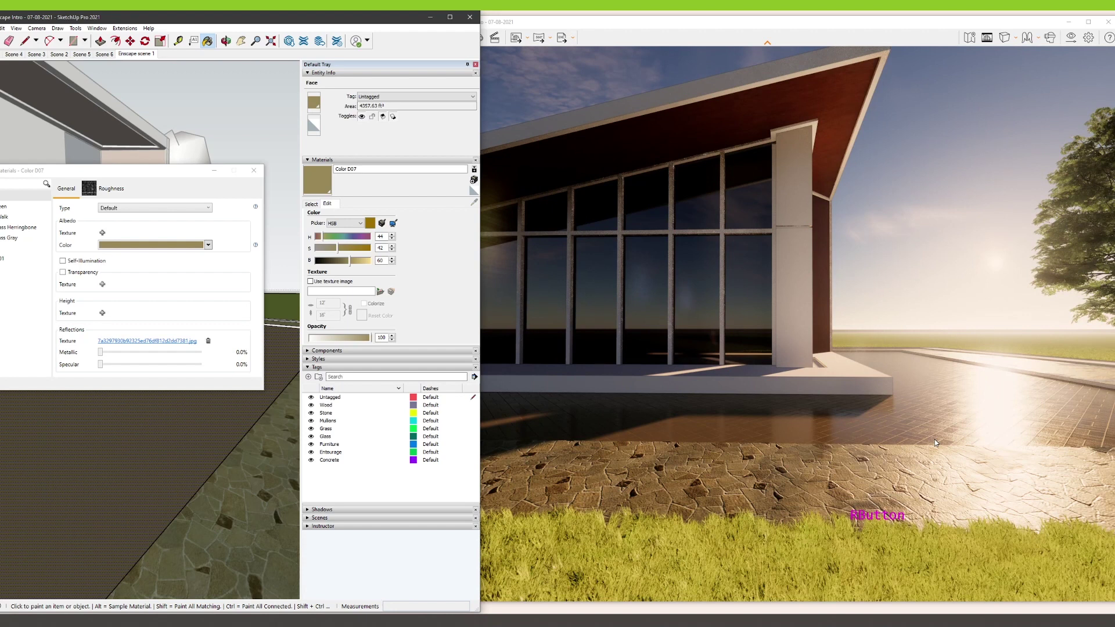
right_click_drag(797, 324, 622, 320)
right_click_drag(876, 514, 877, 515)
right_click_drag(843, 422, 843, 422)
left_click_drag(841, 364, 841, 365)
mouse_move(841, 364)
right_mouse_down()
mouse_move(972, 367)
mouse_move(979, 337)
right_mouse_up()
scroll(890, 364, "up", 8)
left_click_drag(890, 364, 923, 343)
key("d")
key("w")
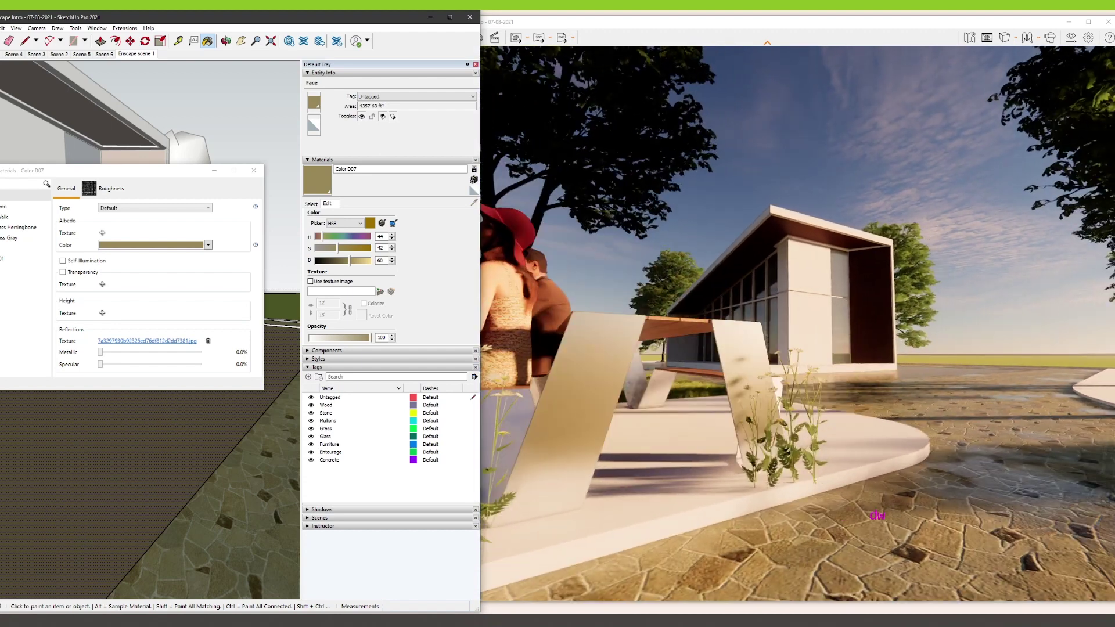
key("e")
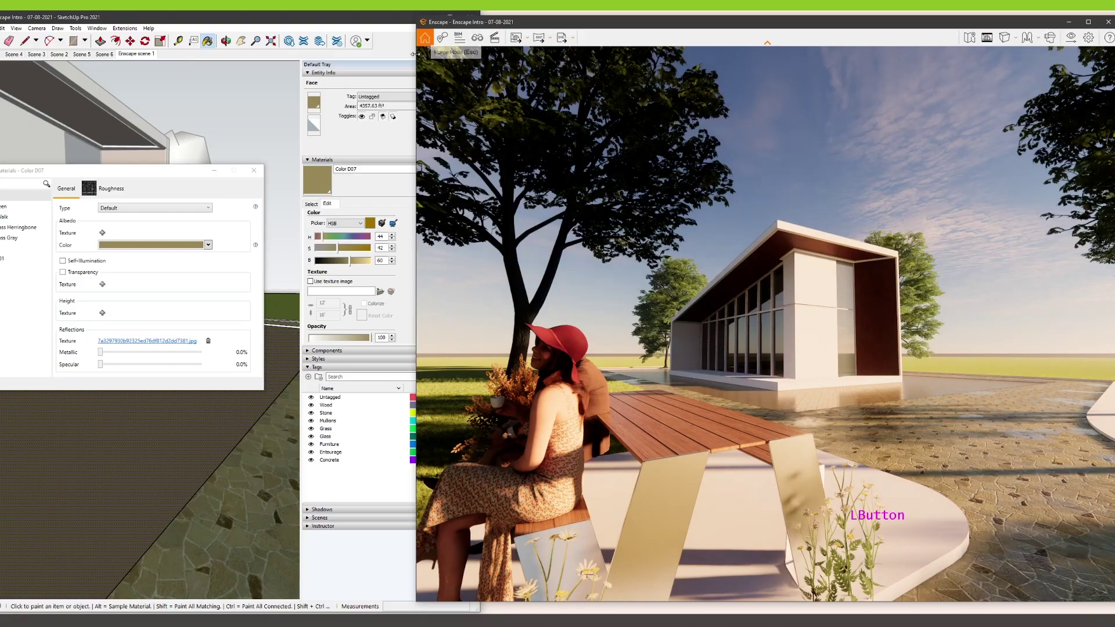
Widen the render window across the screen and switch to the favorite view Scene 1.
left_click_drag(414, 55, 4, 43)
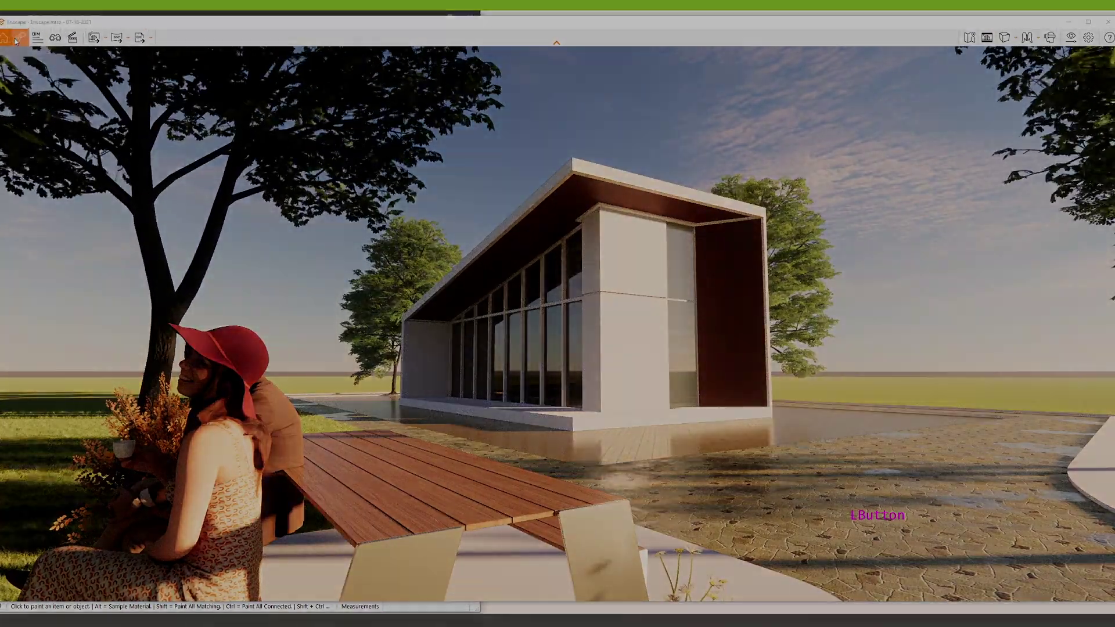
left_click(55, 37)
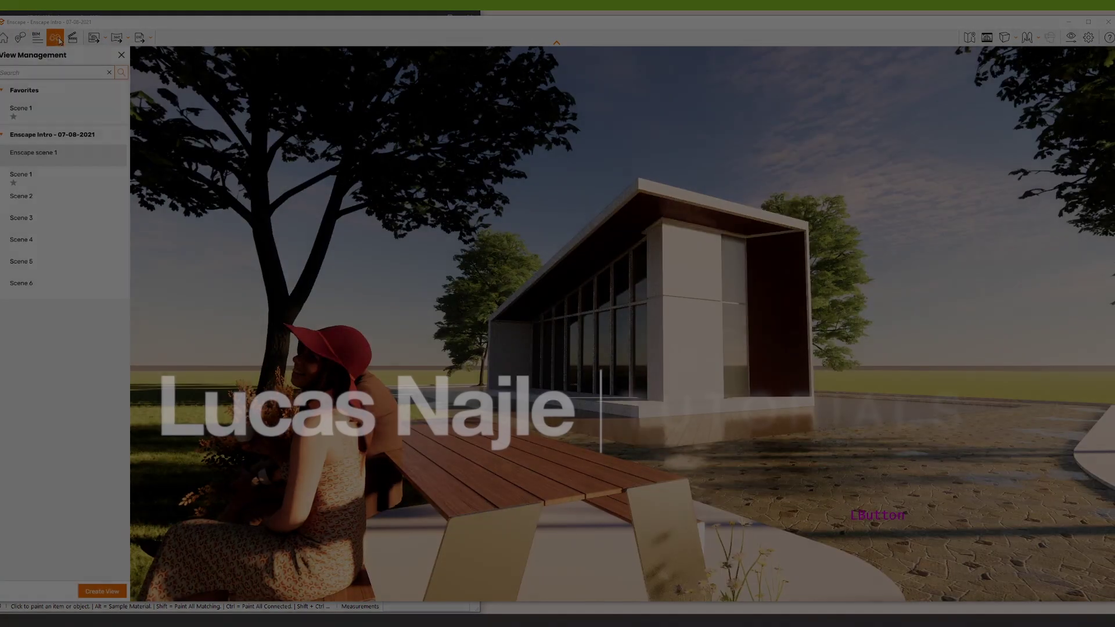
left_click(24, 110)
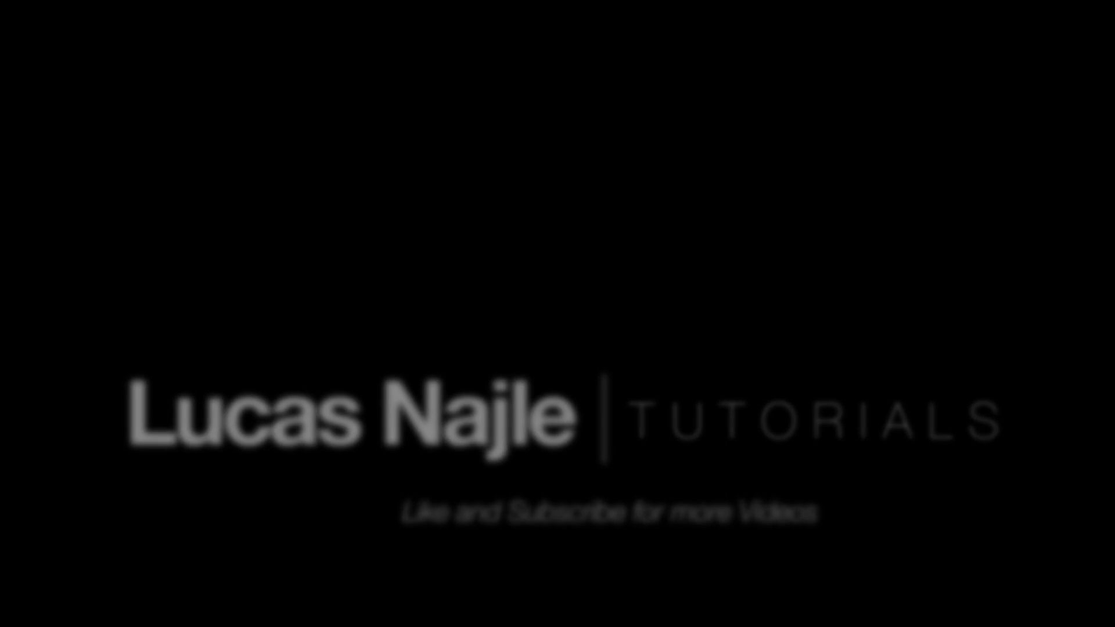